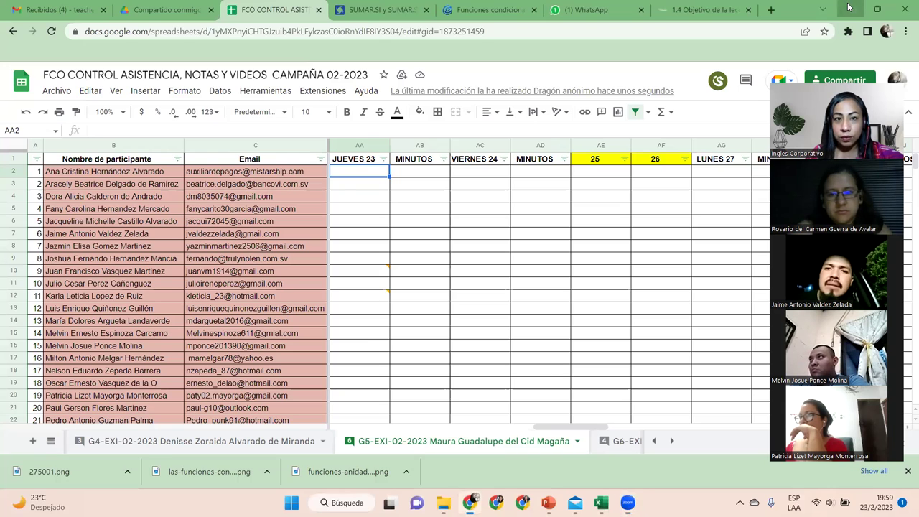
- Switch from the Chrome attendance sheet to the Sesión 4 - Excel Intermedio presentation
click(849, 7)
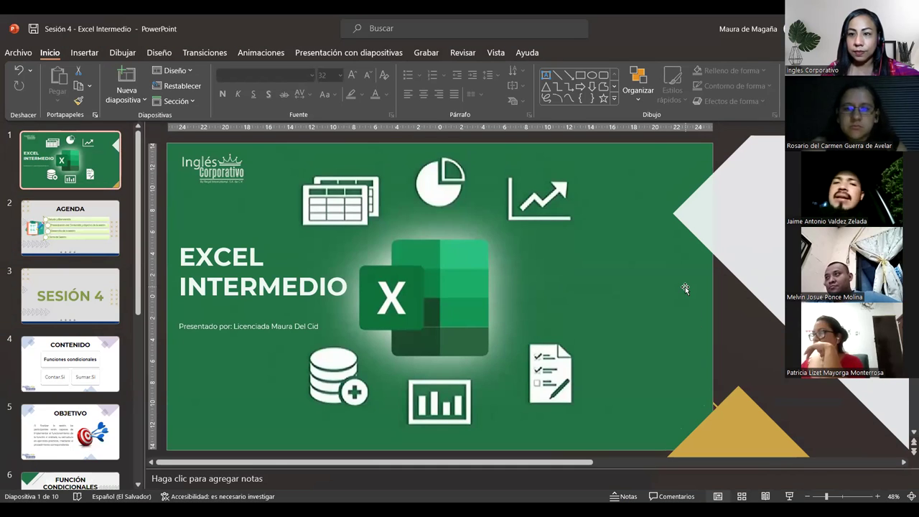
click(118, 244)
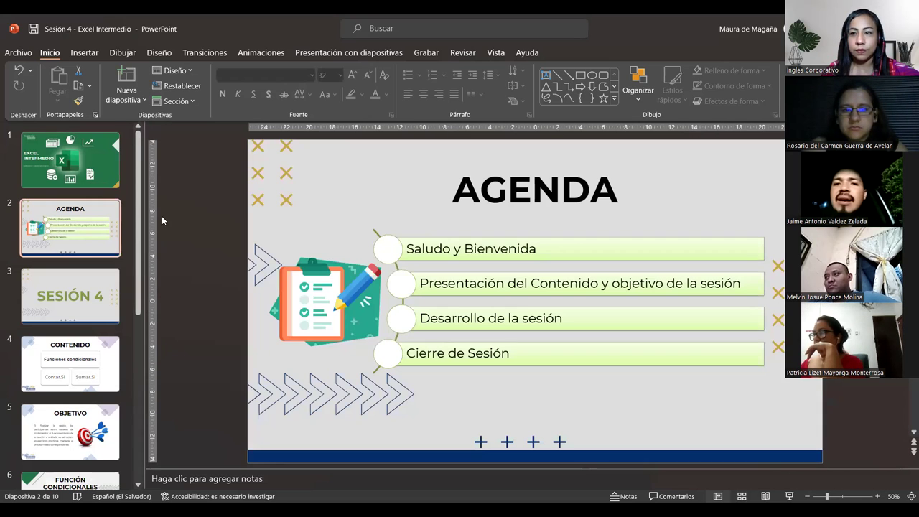
click(102, 184)
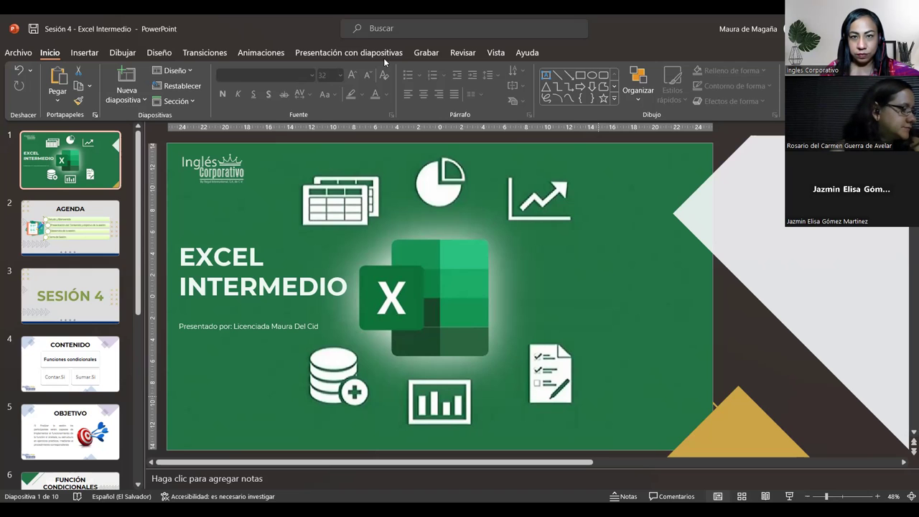
- Start the slideshow from the first slide and advance to the Agenda slide
key(F5)
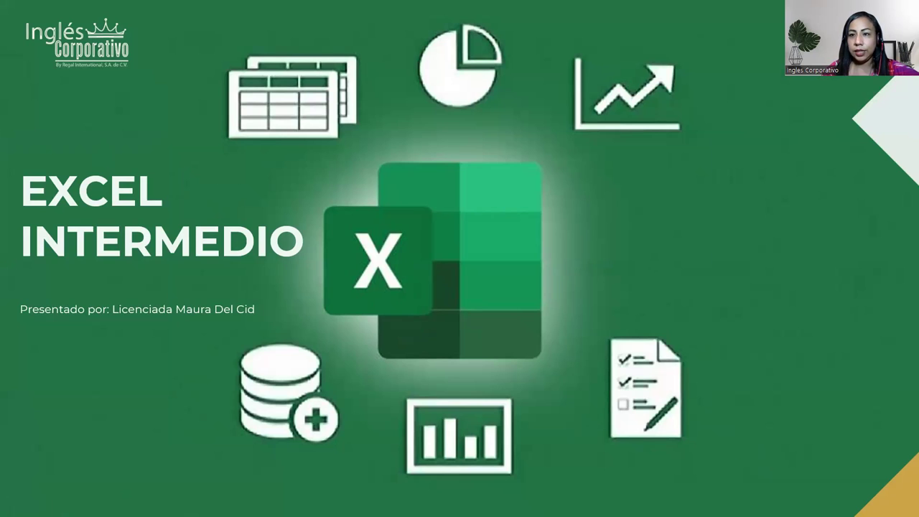
click(670, 242)
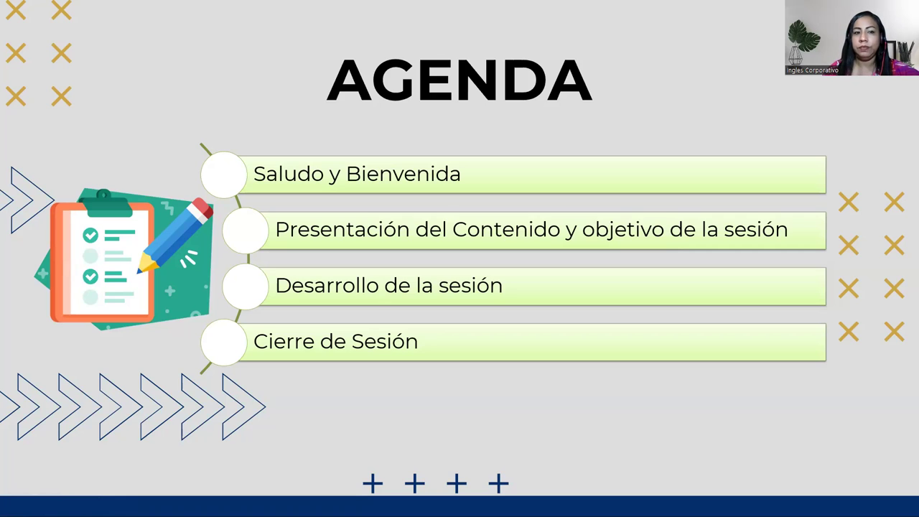
- Advance through the SESIÓN 4 slide to the CONTENIDO slide
key(Right)
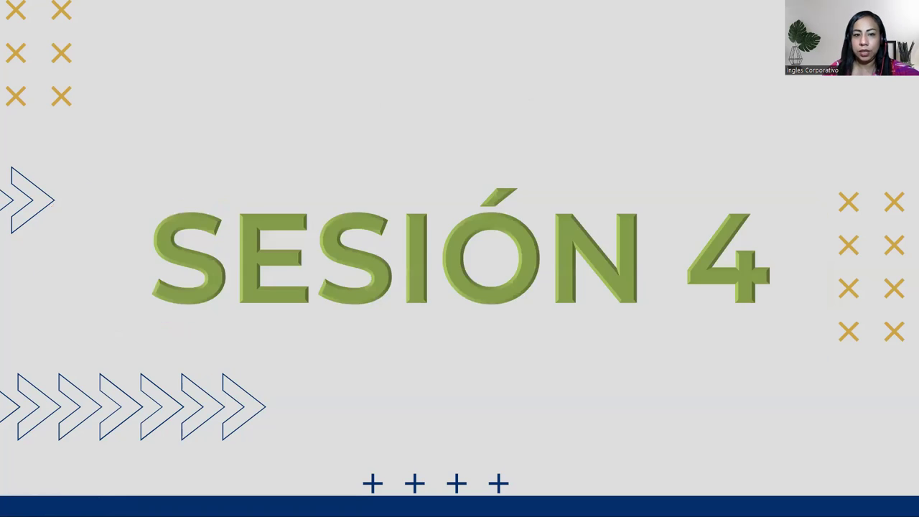
key(Right)
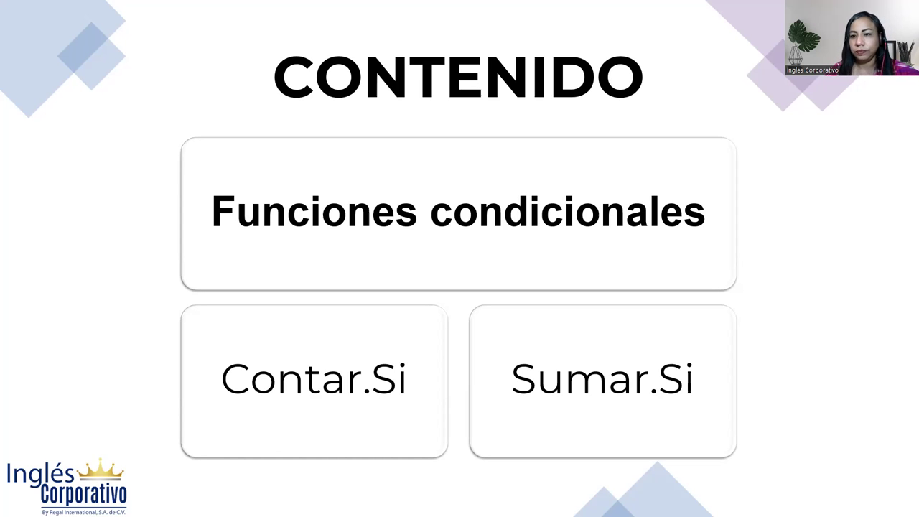
- Advance to slide 5, the OBJETIVO slide, then leave the slideshow
click(826, 382)
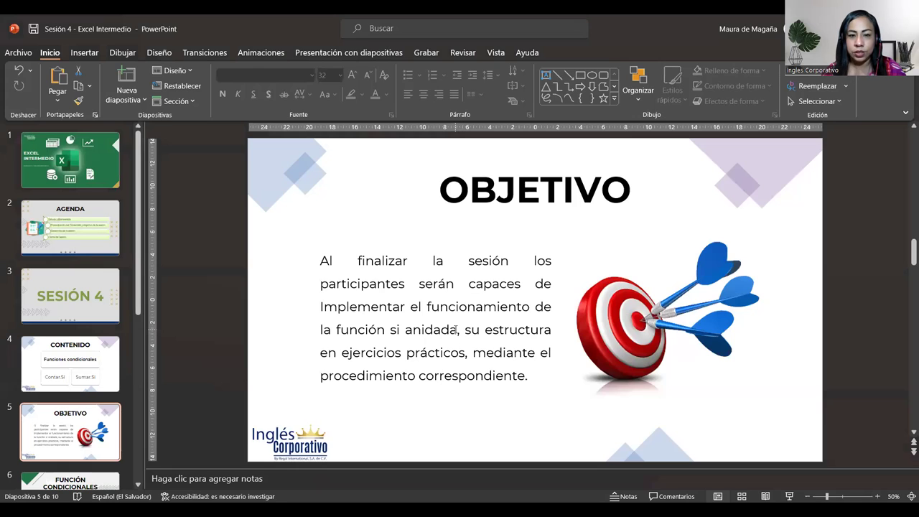
- Replace 'función si anidada' with 'funciones condicionales Contar.SI y Sumar.Si' and save
drag(457, 329, 382, 330)
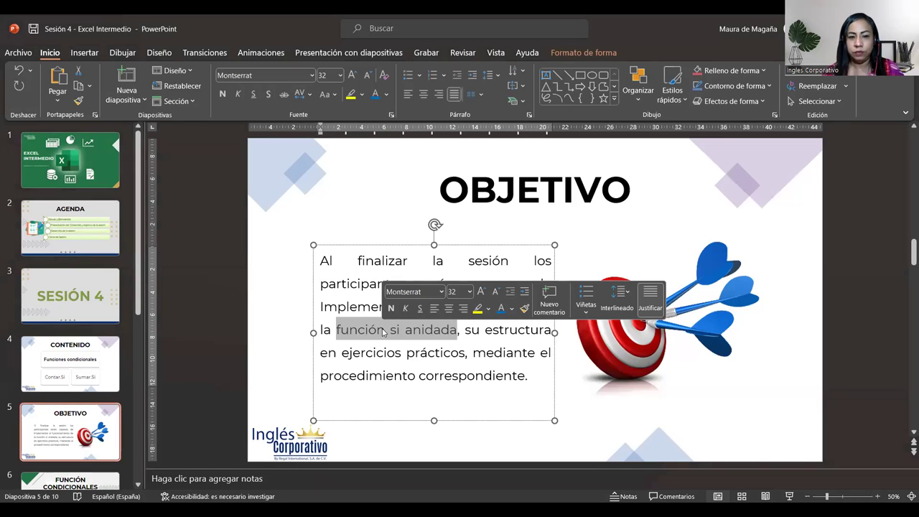
key(Delete)
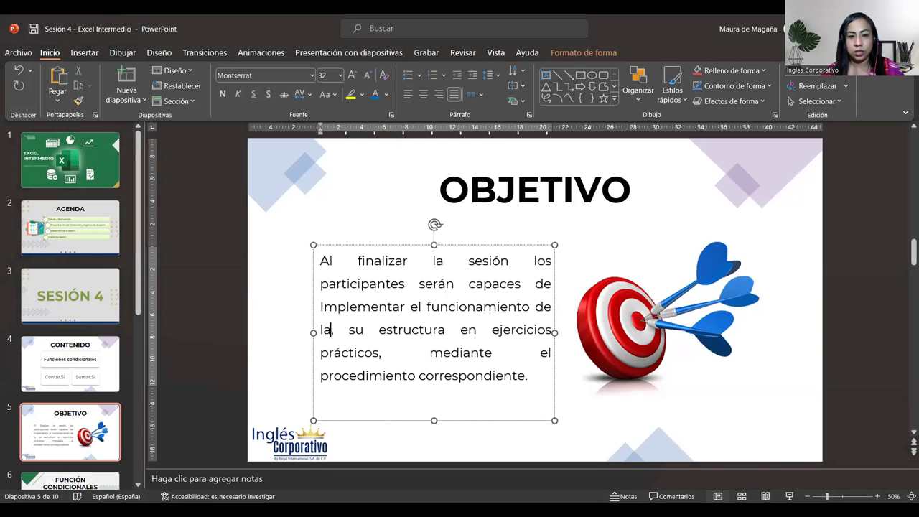
text(s funciones condicionantes)
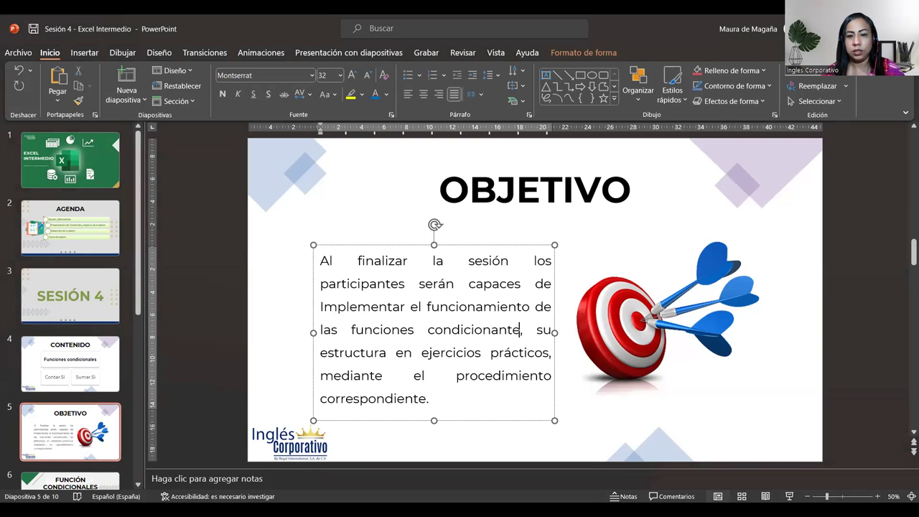
key(BackSpace)
key(BackSpace)
key(BackSpace)
text(les )
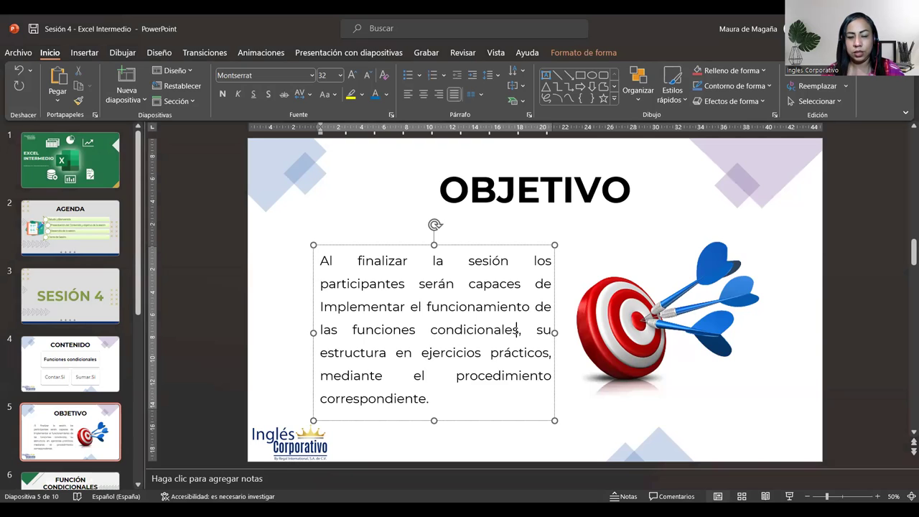
text(Comtar)
key(BackSpace)
key(BackSpace)
key(BackSpace)
key(BackSpace)
text(n)
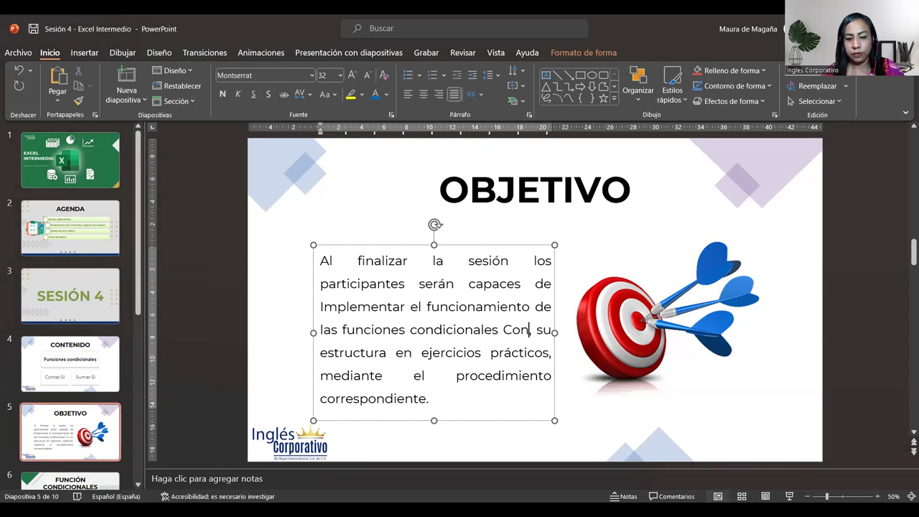
text(tar.SI )
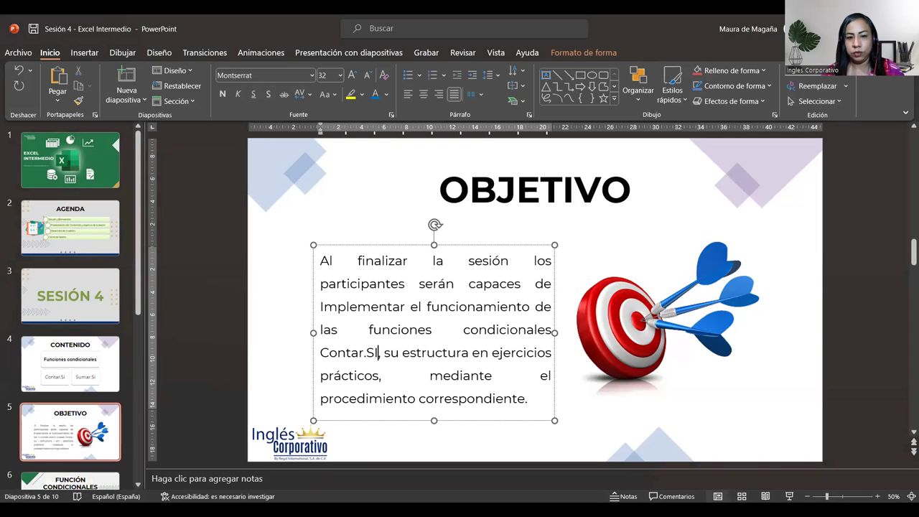
text(y Sumar.s)
key(BackSpace)
text(Si)
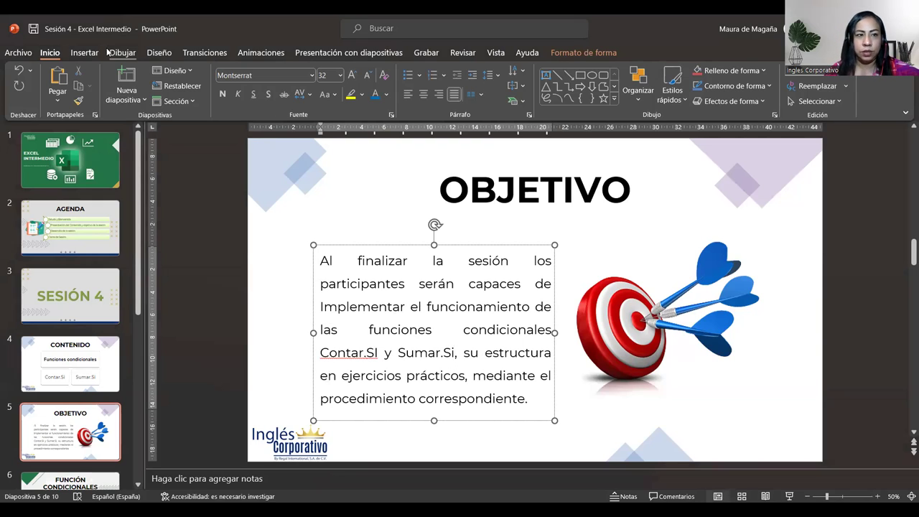
click(34, 30)
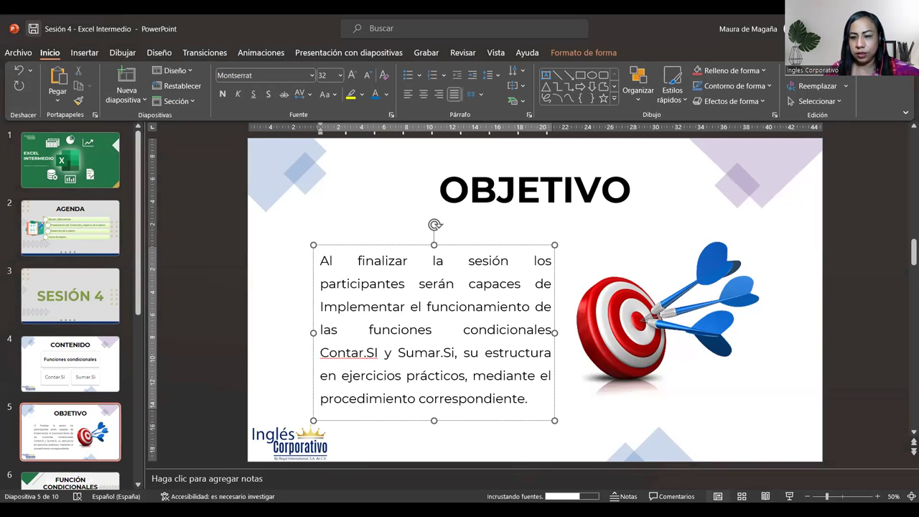
- Present from the current slide and advance to FUNCIÓN CONDICIONALES
key(shift+F5)
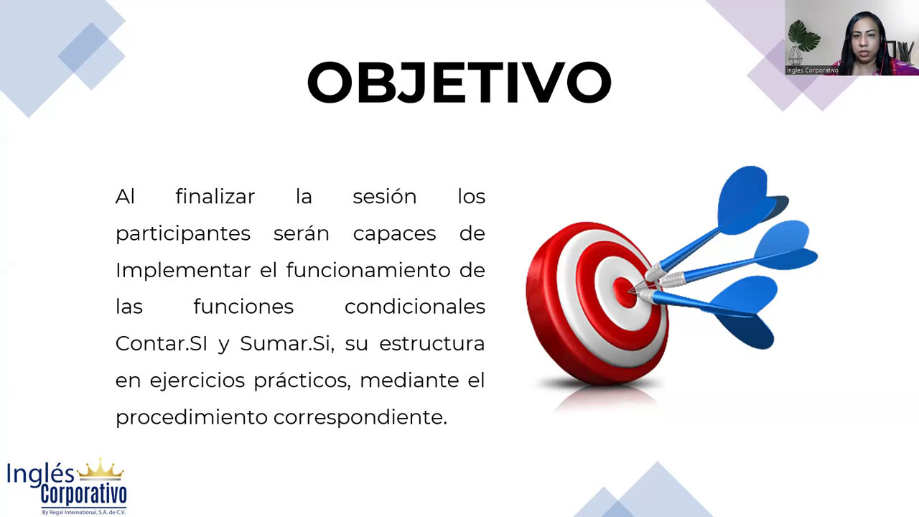
key(Right)
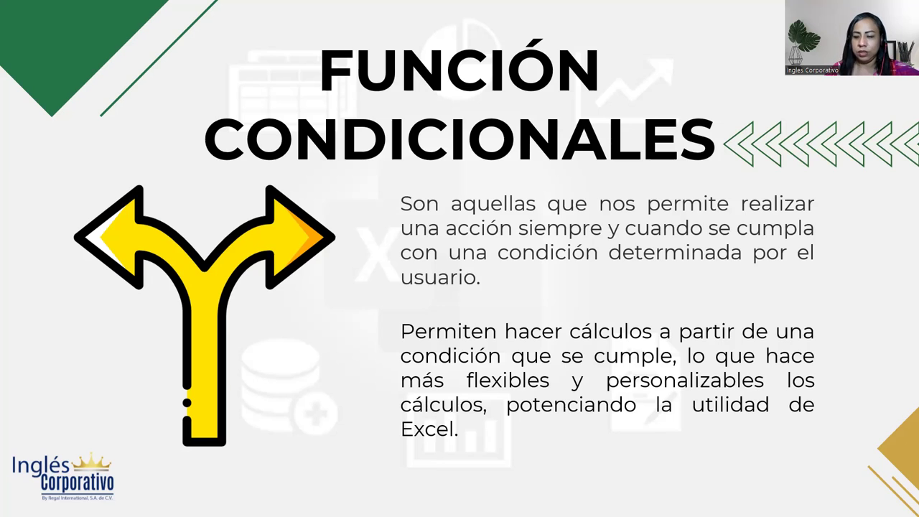
- Advance the slideshow to the Función CONTAR.SI slide
key(Right)
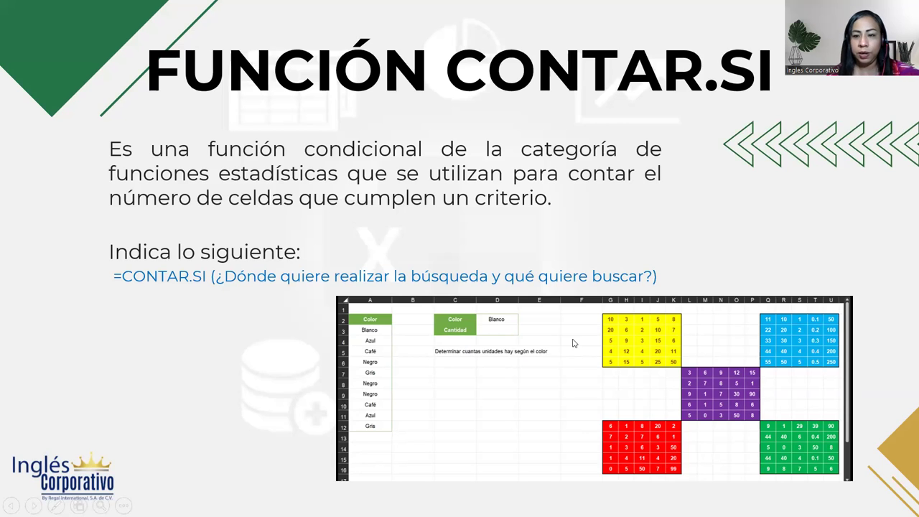
- Exit the slideshow back to editing view on slide 7
key(Escape)
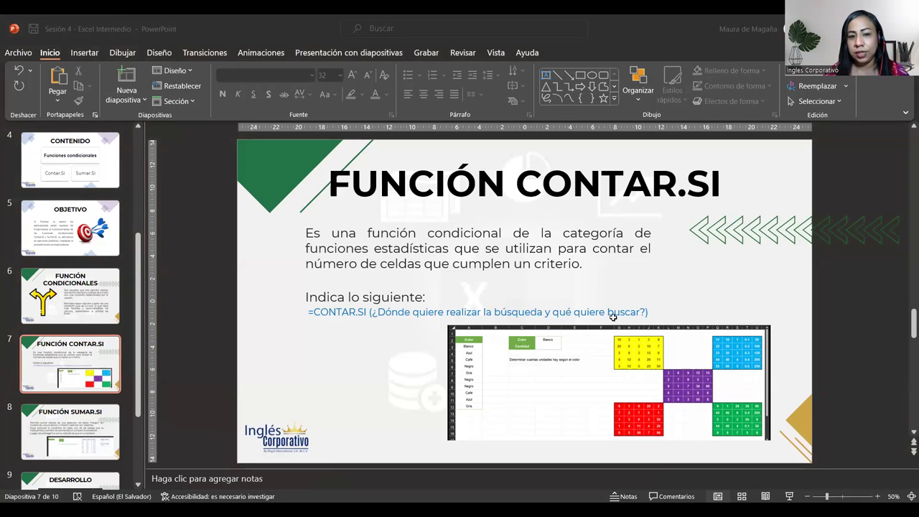
- Switch to the Práctica Sesión 4 Excel workbook
key(alt+Tab)
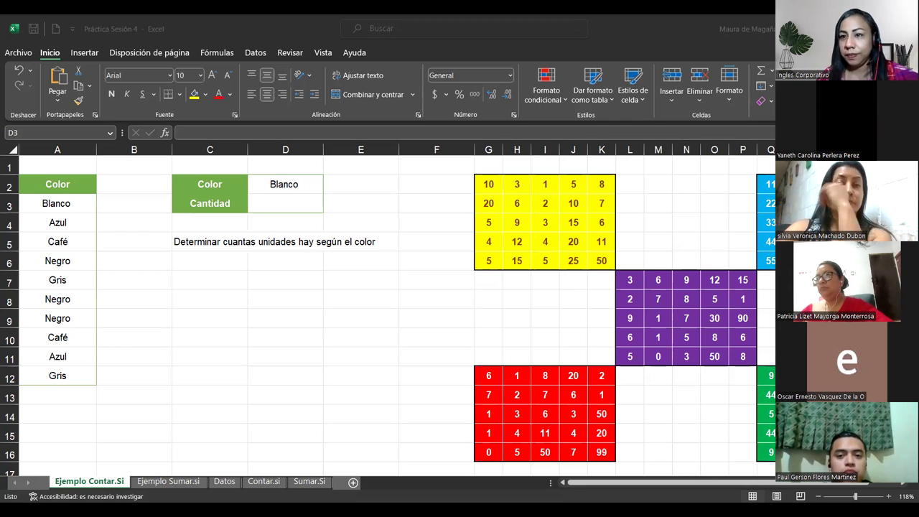
- Walk through the exercise: Blanco and Negro entries, the Blanco criterion in D2, and Cantidad cell D3
click(285, 204)
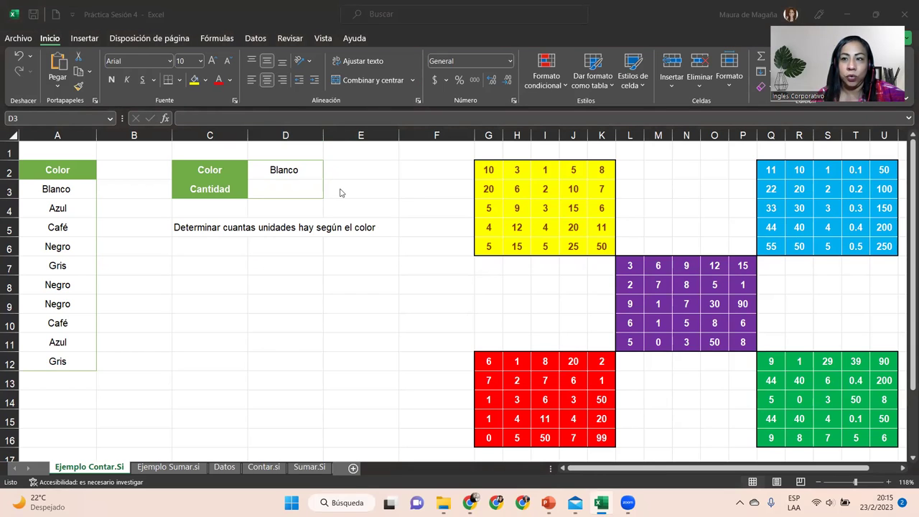
click(284, 194)
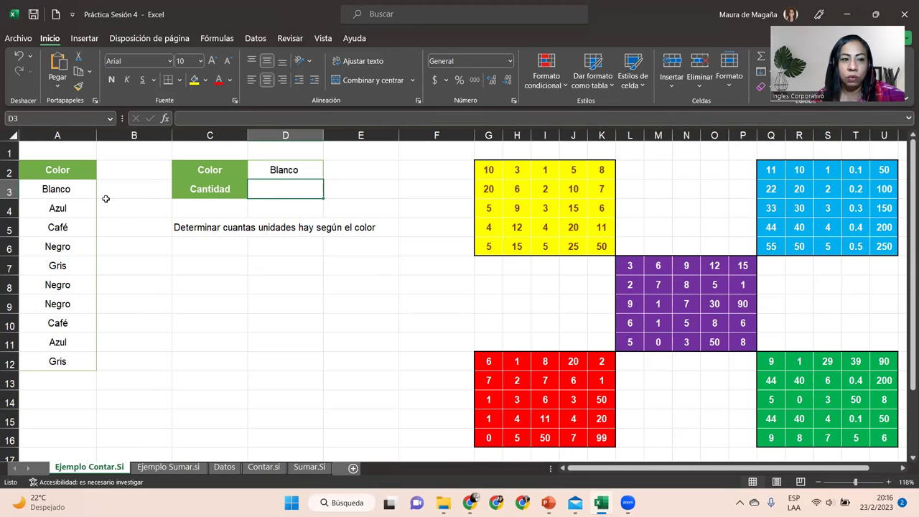
click(83, 189)
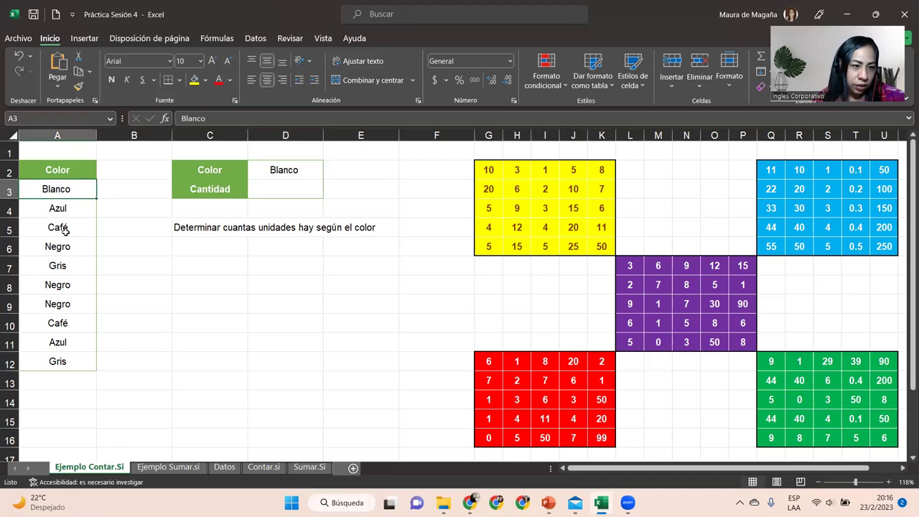
click(275, 188)
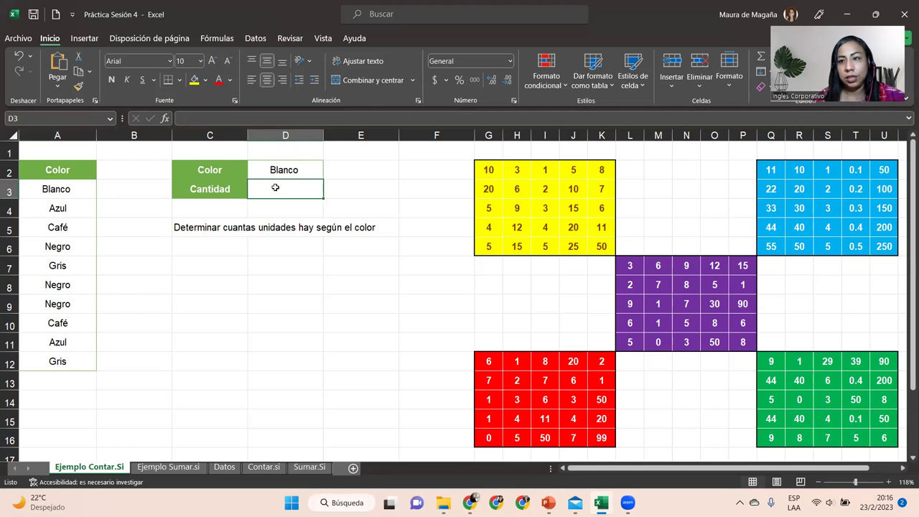
click(298, 171)
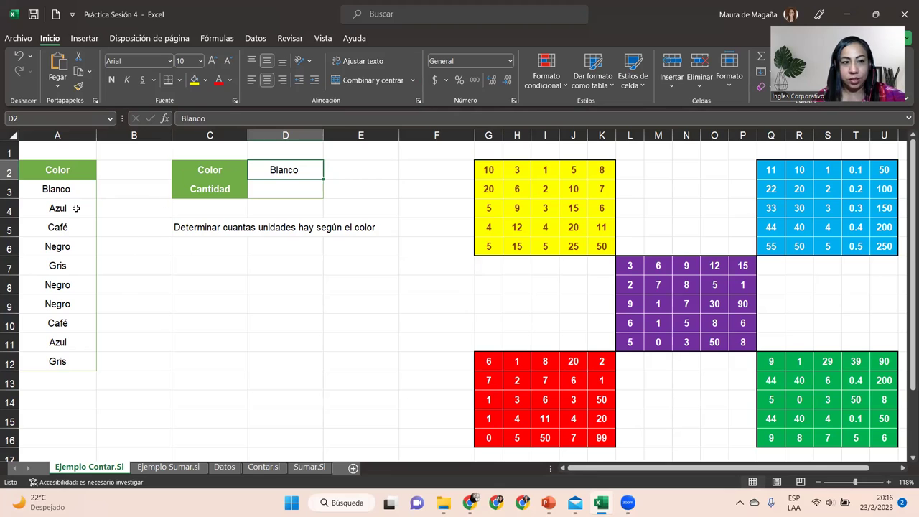
click(57, 304)
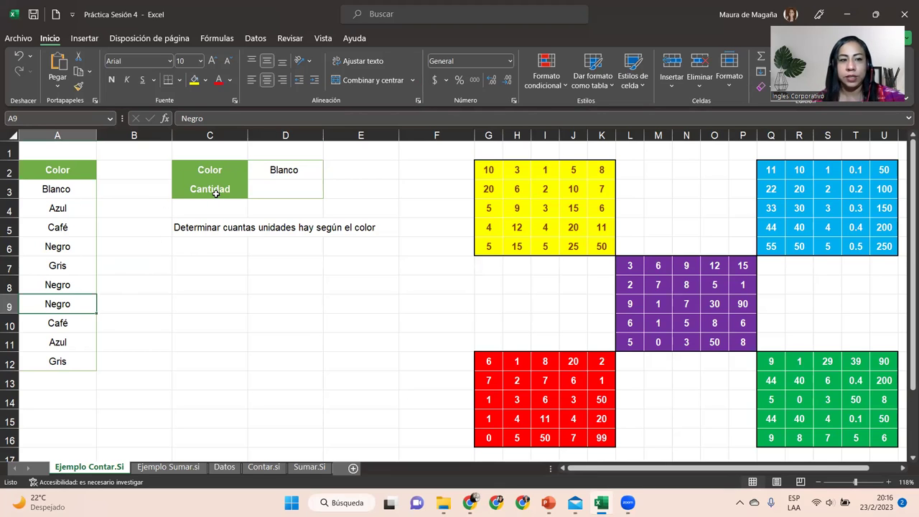
click(265, 184)
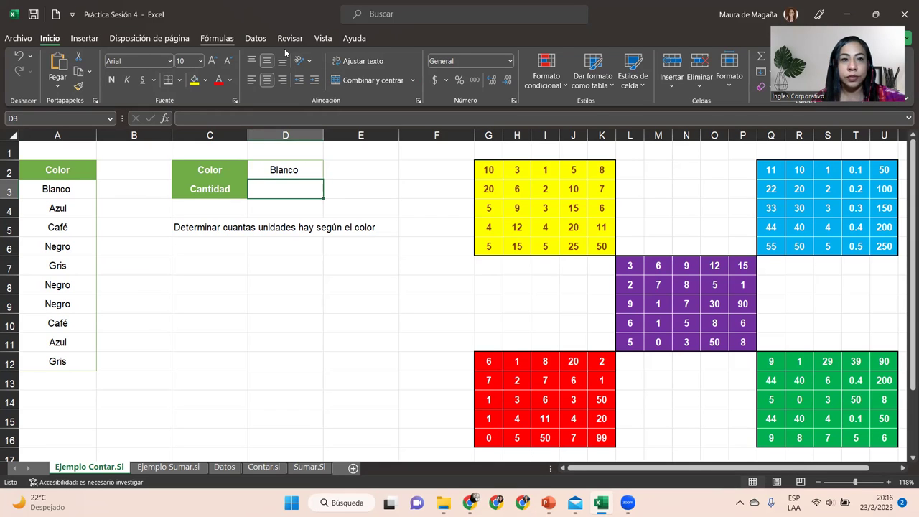
- Browse the Matemáticas y trigonométricas function list on the Fórmulas tab, then close it
scroll(284, 52, down, 3)
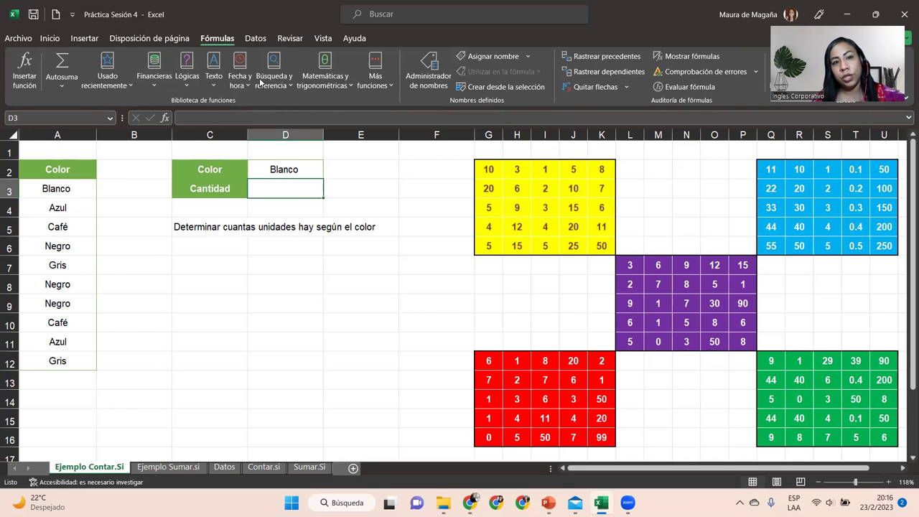
click(338, 85)
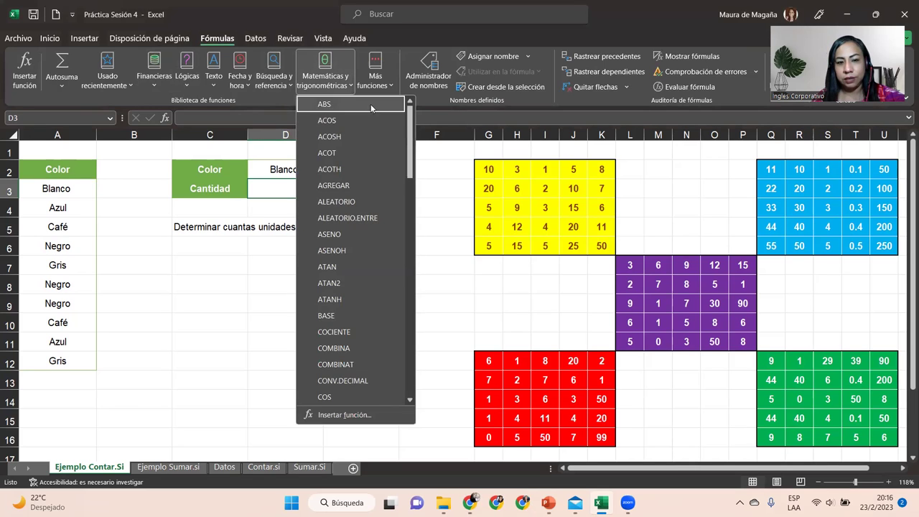
drag(412, 126, 415, 173)
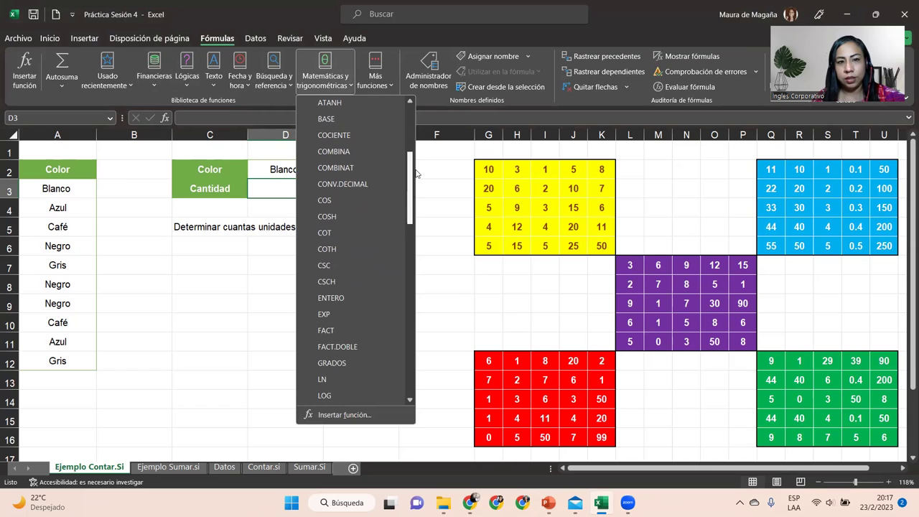
drag(416, 153, 424, 121)
click(350, 87)
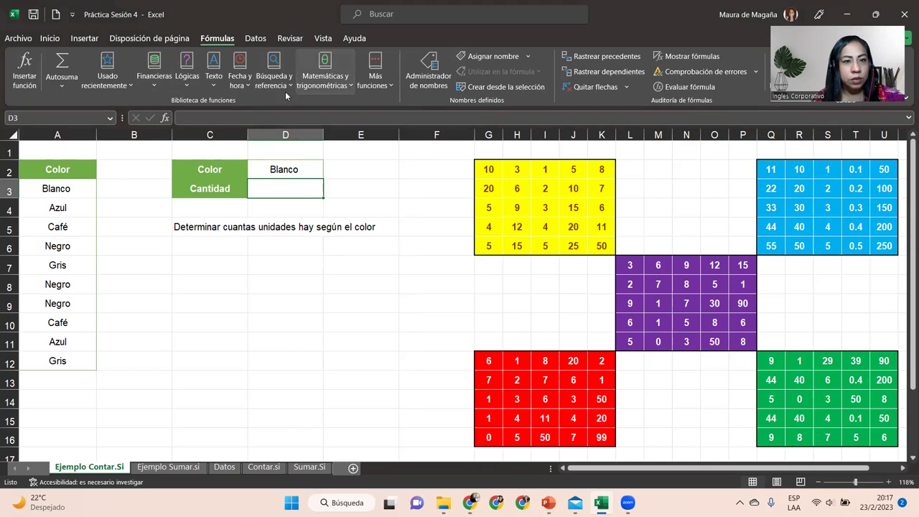
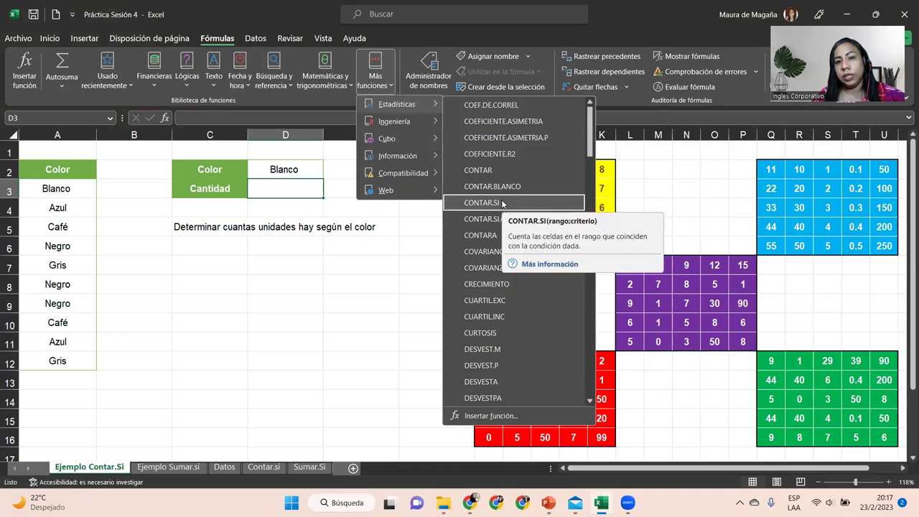
- Search all categories (Todo) for the contar.si function, then cancel without inserting it
click(20, 66)
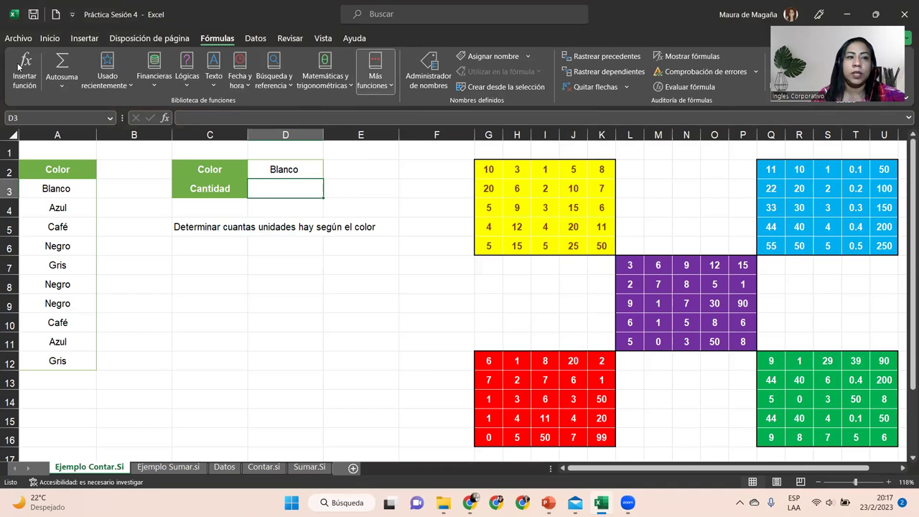
text(contar)
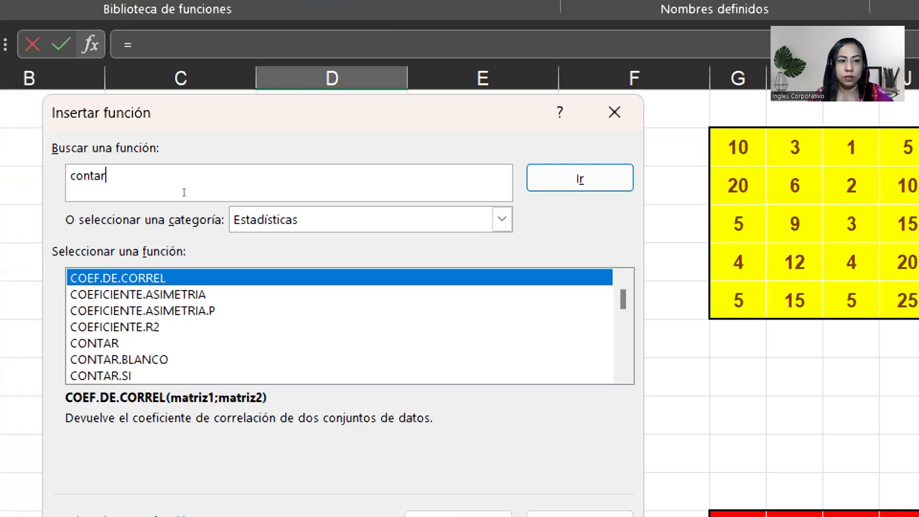
text(,)
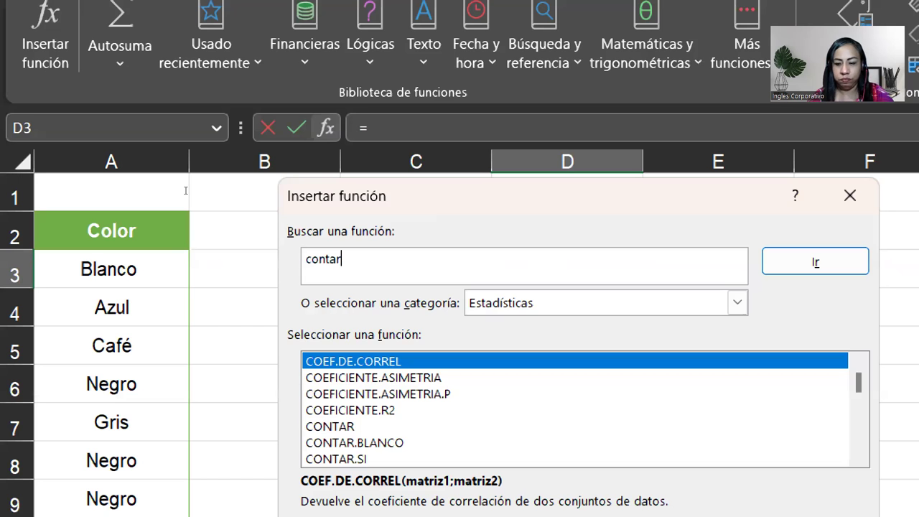
text(.si)
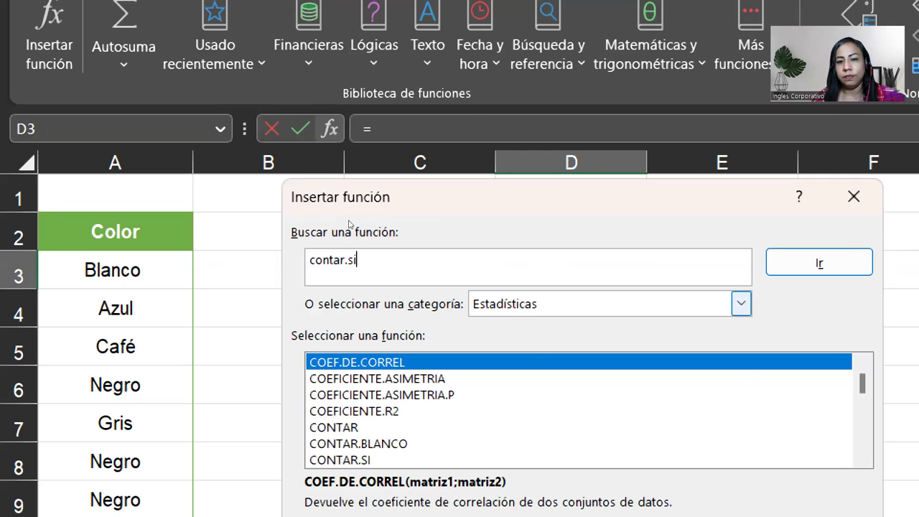
key(alt+Down)
key(Home)
key(Down)
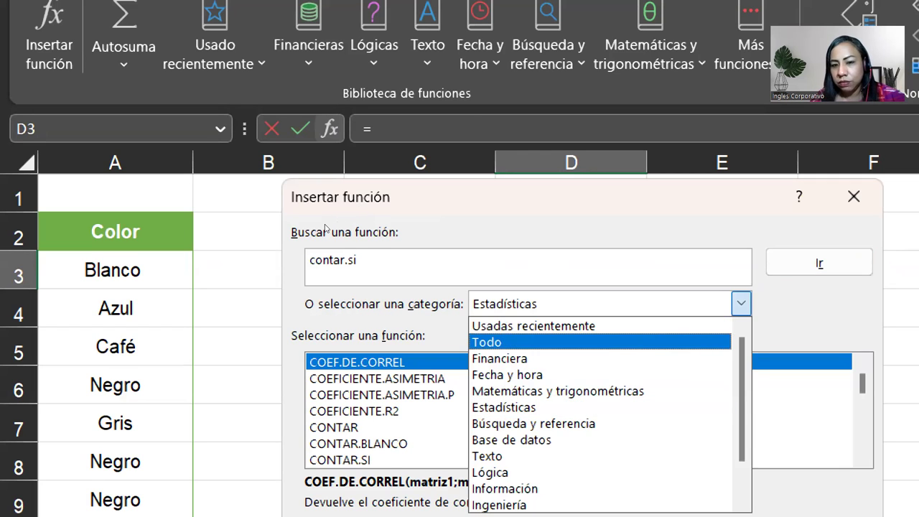
key(Return)
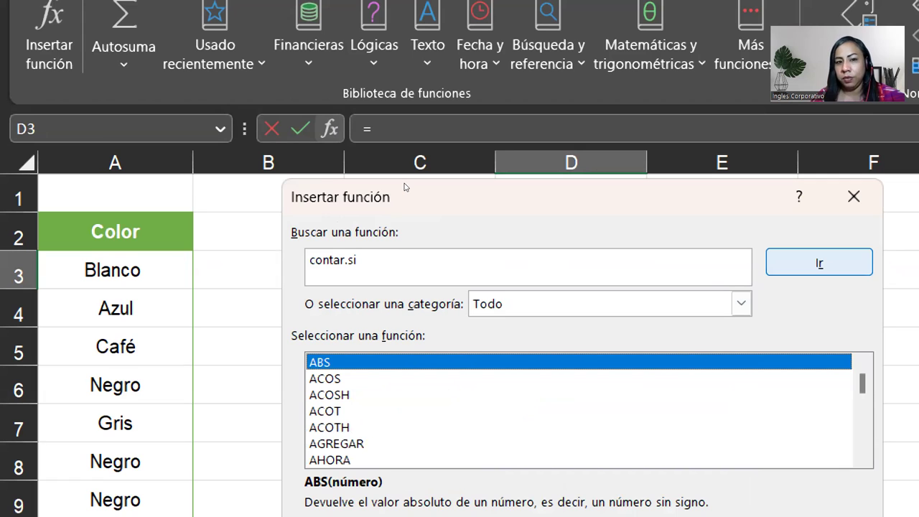
key(Return)
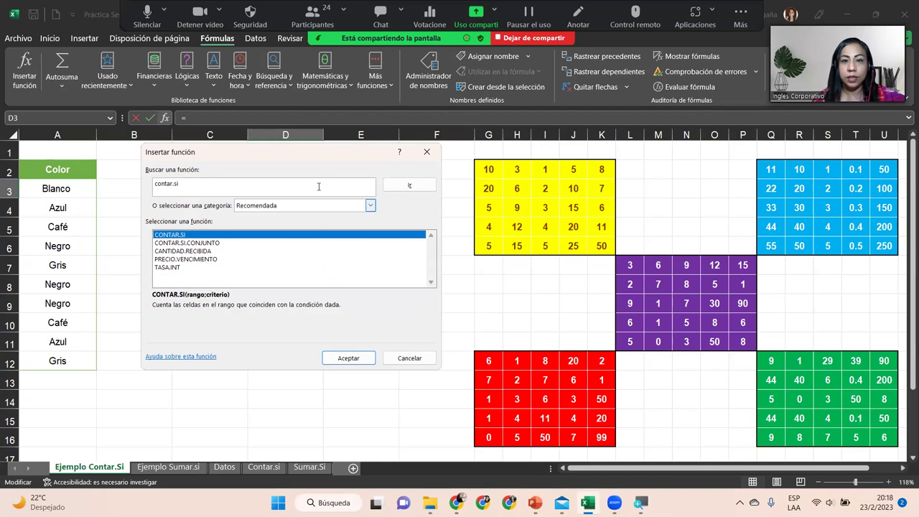
click(427, 151)
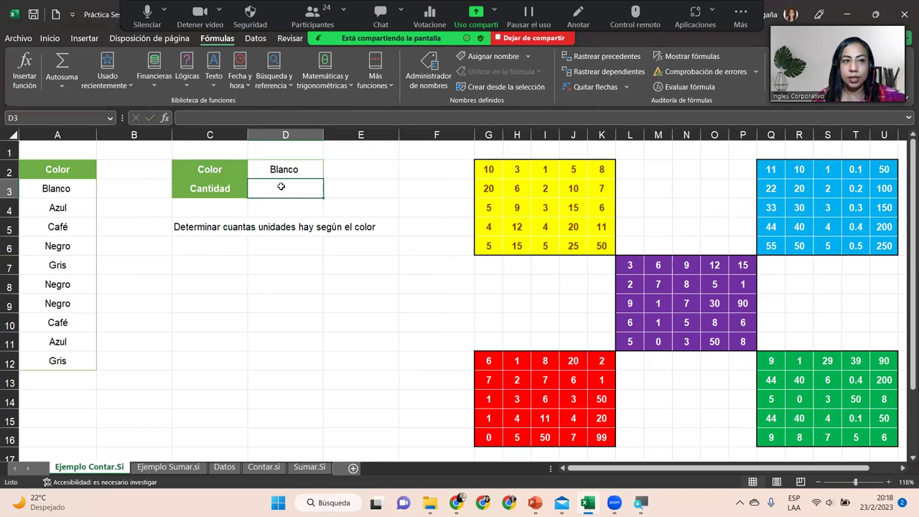
- Search contar.si under the Todo category and insert CONTAR.SI into cell D3
click(31, 68)
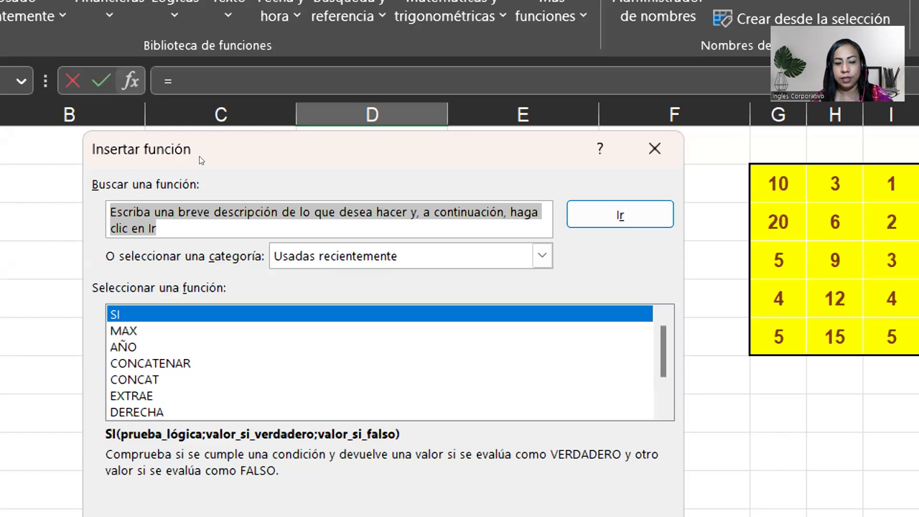
text(contar.si)
key(alt+c)
key(alt+Down)
key(Down)
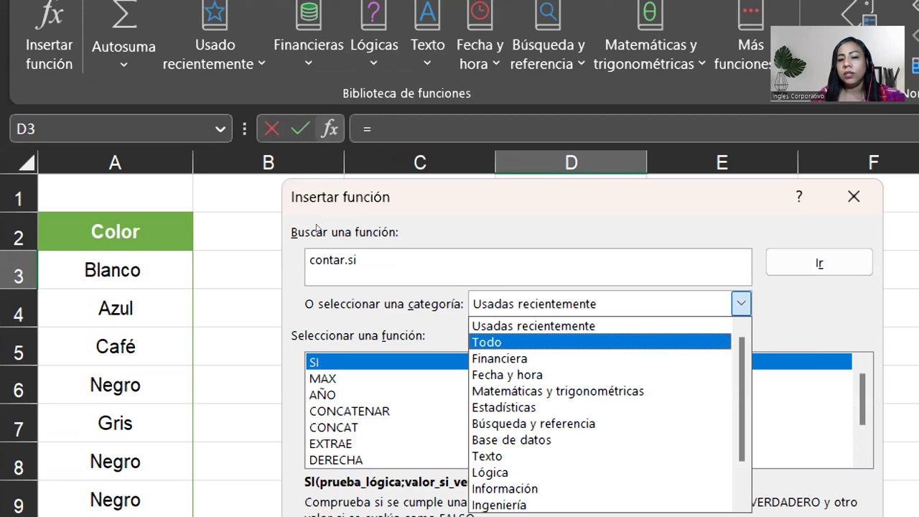
key(Down)
key(Down)
key(Down)
key(Down)
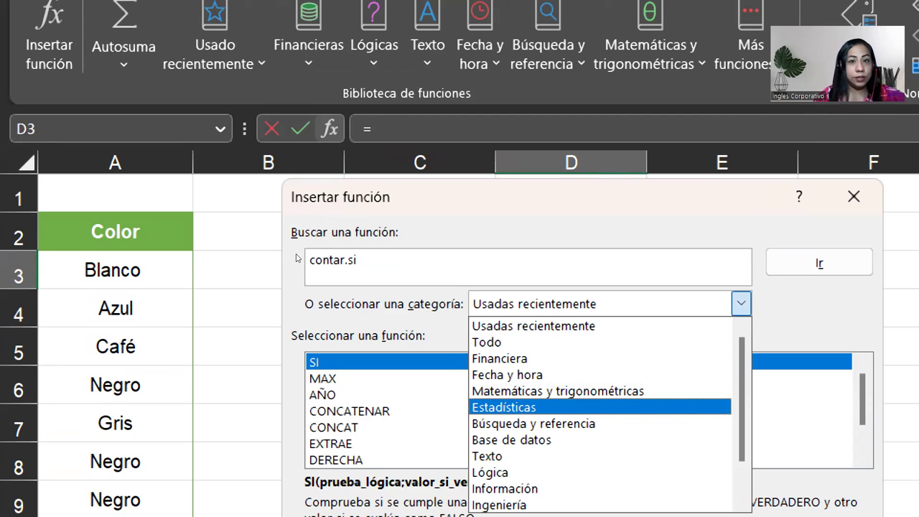
key(Up)
key(Up)
key(Up)
key(Up)
key(Up)
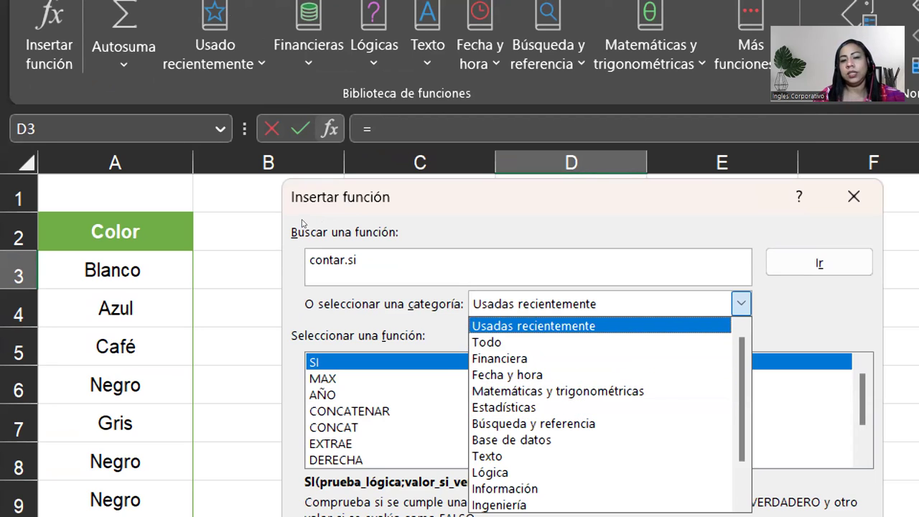
key(Down)
key(Return)
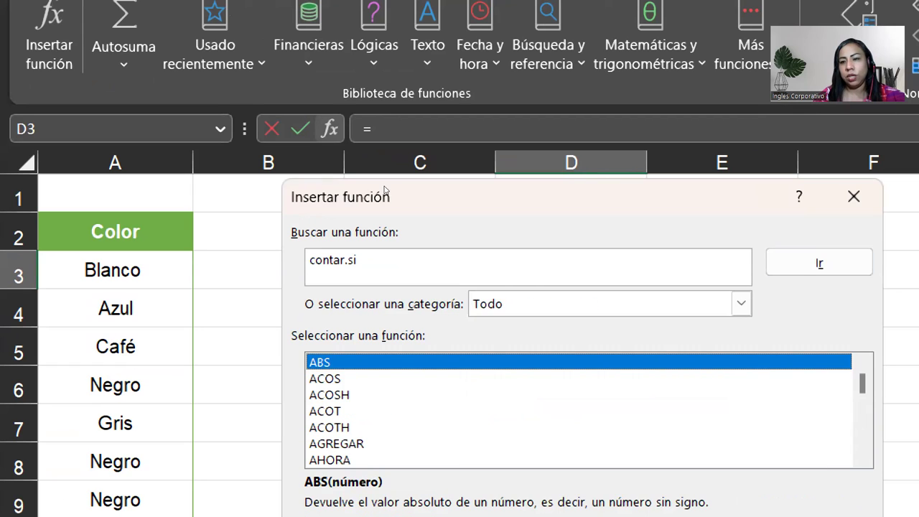
key(Return)
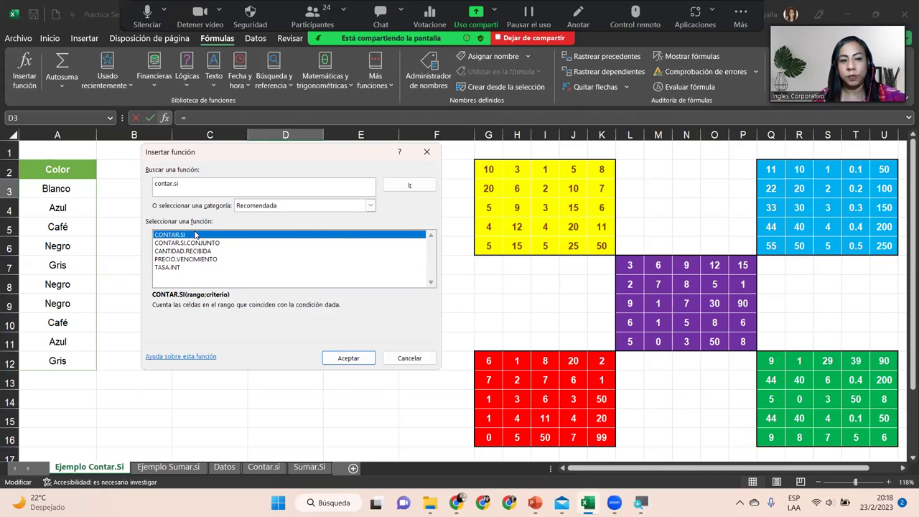
click(333, 360)
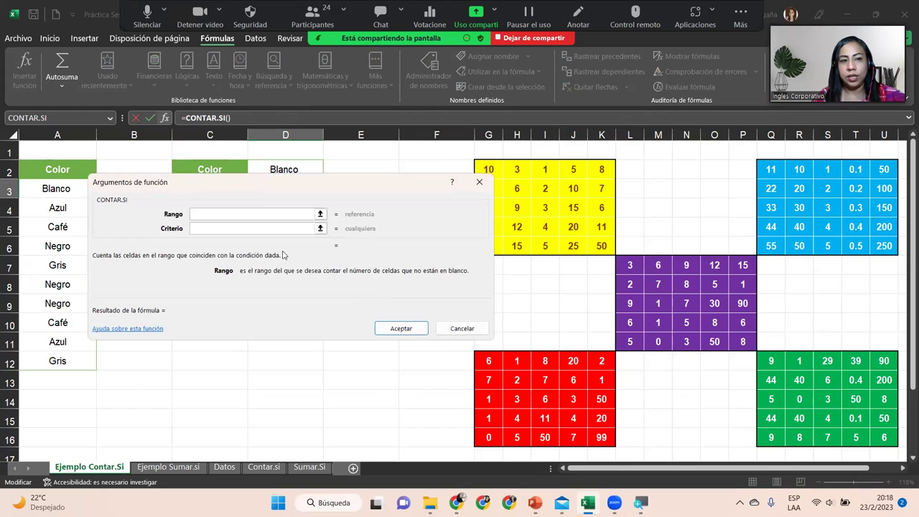
- Move the arguments dialog aside and set the Rango argument to the colour list A3:A12
drag(292, 200, 335, 236)
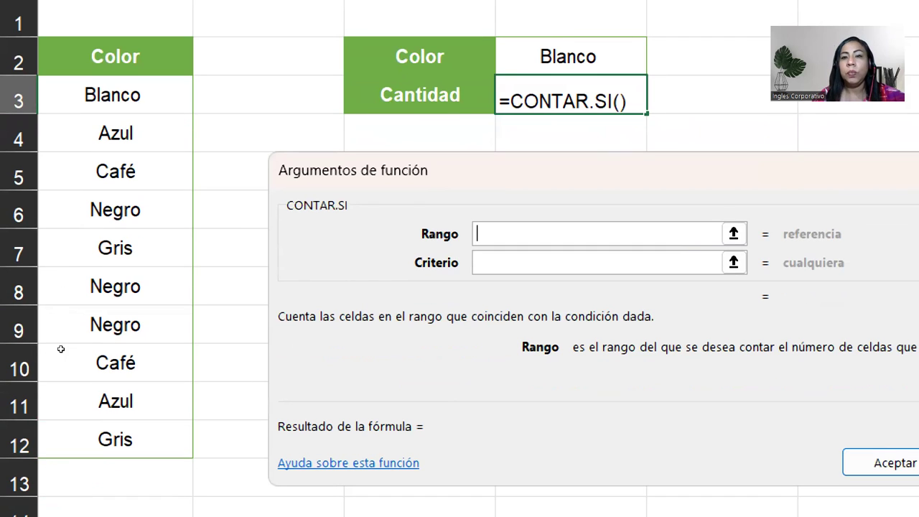
drag(79, 94, 76, 288)
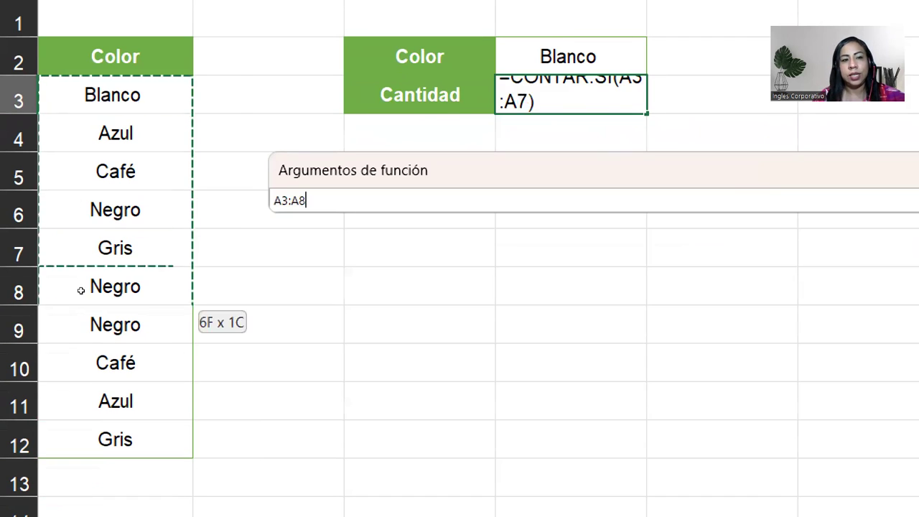
drag(76, 401, 75, 439)
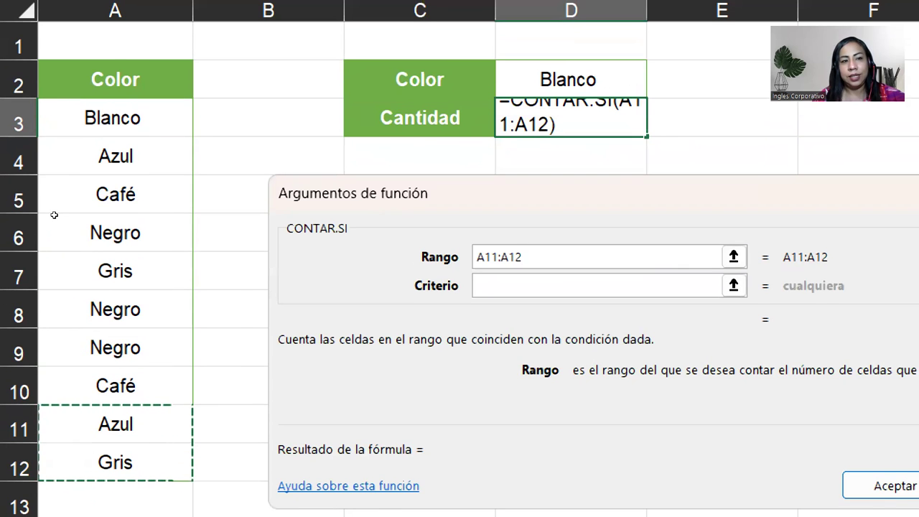
text(A3)
drag(62, 194, 74, 359)
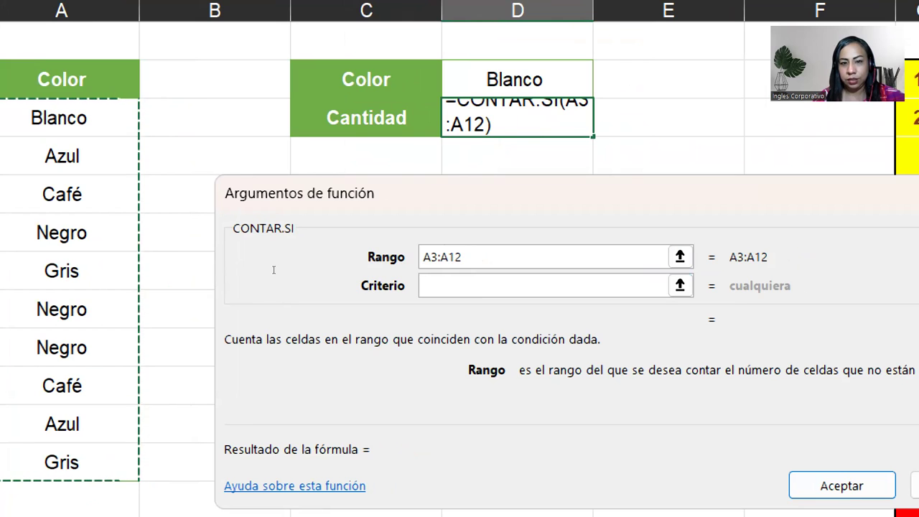
key(Tab)
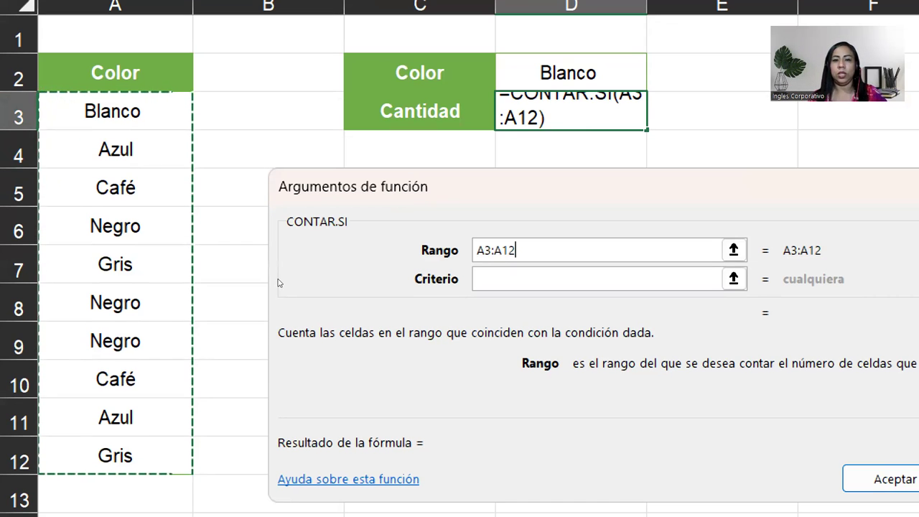
- Enter "blanco" as the Criterio, then replace it with negro
key(Tab)
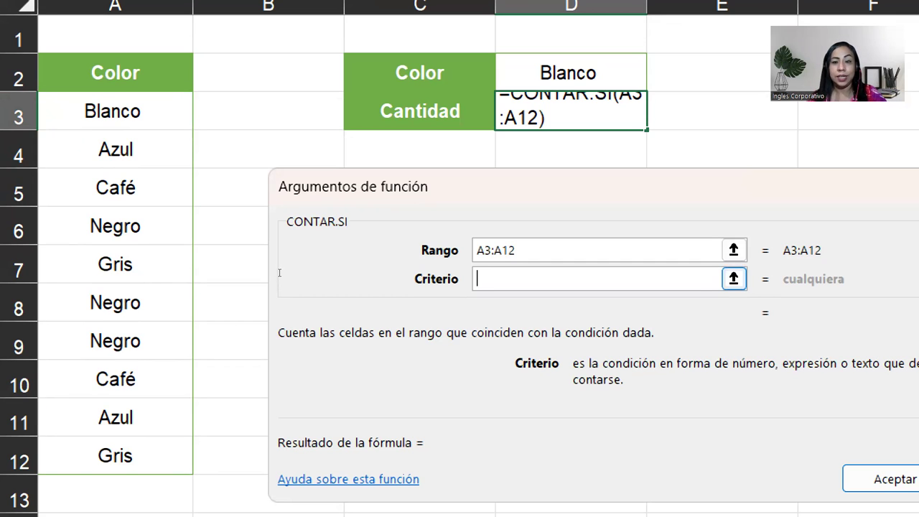
text("b)
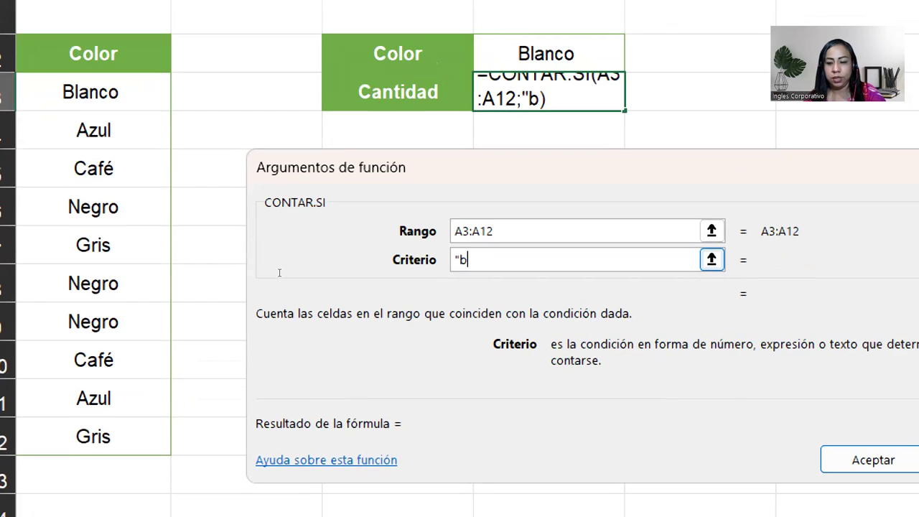
text(lanco")
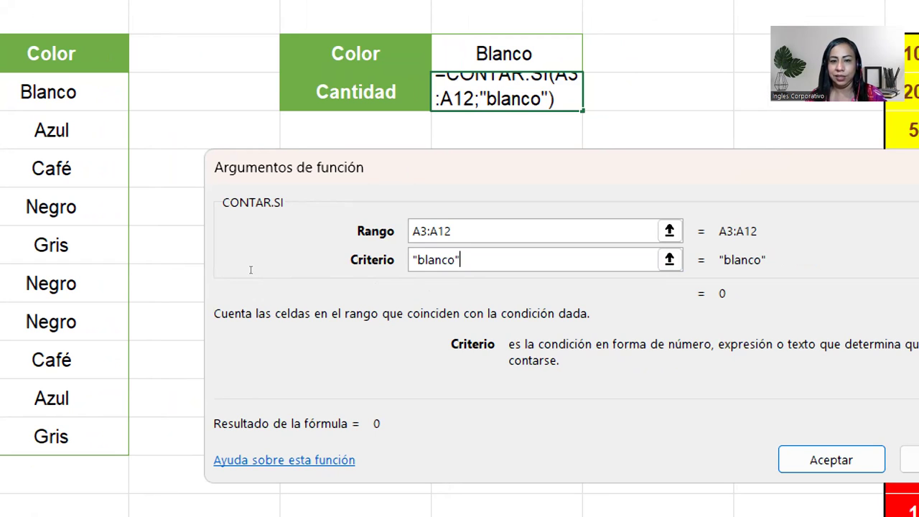
key(shift+Left)
key(shift+Left)
key(shift+Left)
key(Left)
key(ctrl+a)
key(Left)
key(Right)
key(Right)
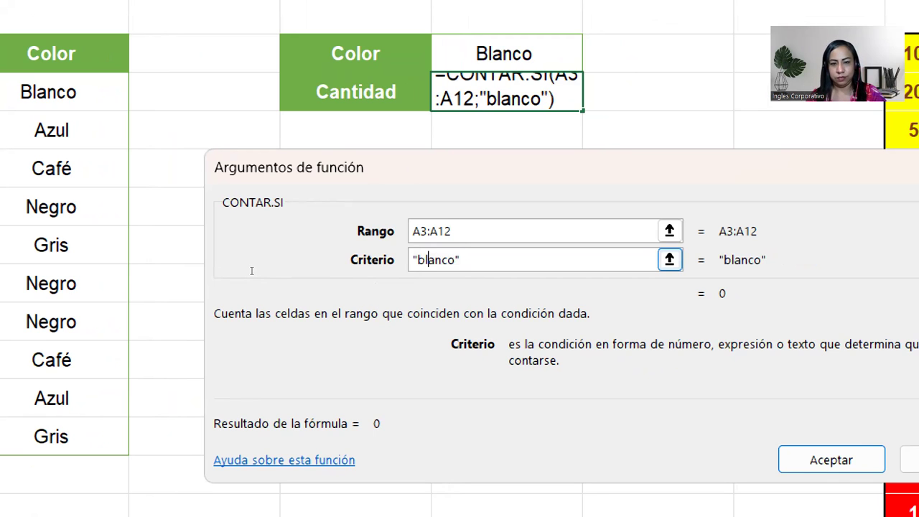
key(shift+Right)
key(shift+Right)
key(shift+Right)
key(shift+Left)
key(shift+Left)
key(shift+Left)
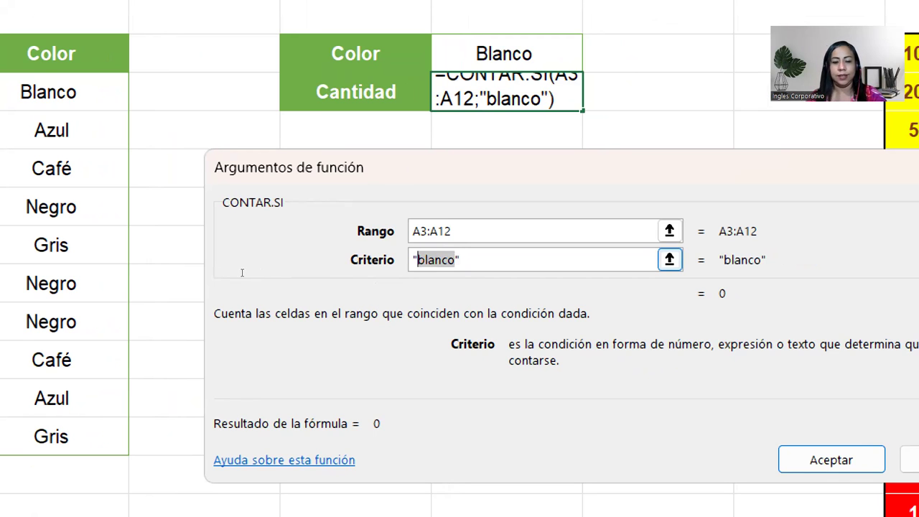
text(negro)
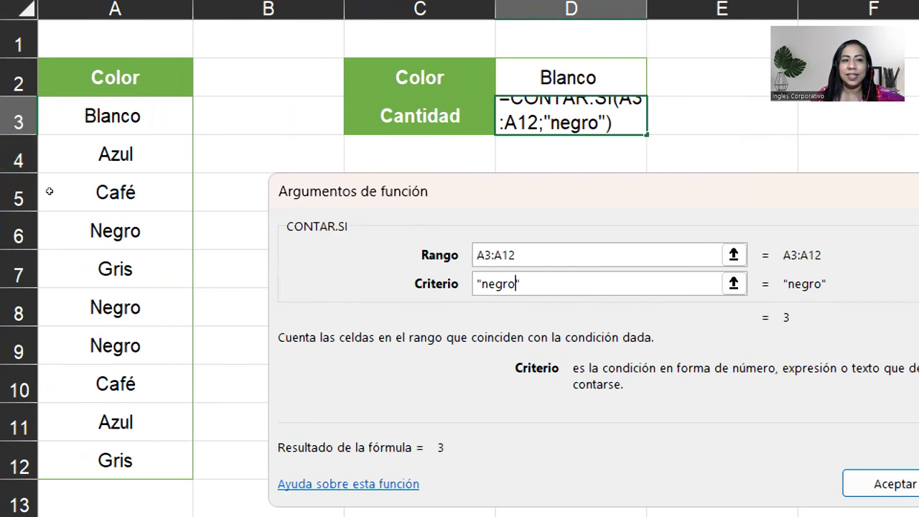
- Clear the negro text from the Criterio box
key(Tab)
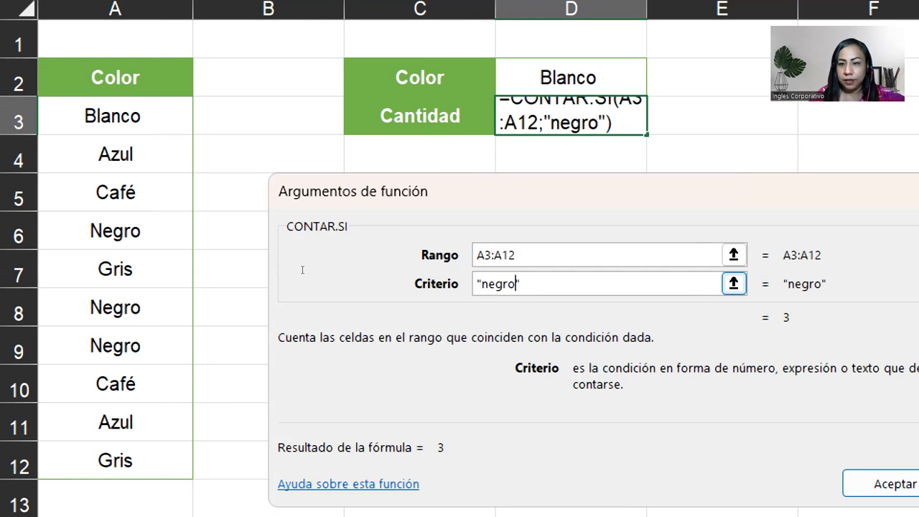
key(shift+Left)
key(shift+Left)
key(shift+Left)
key(shift+Left)
key(shift+Left)
key(shift+Left)
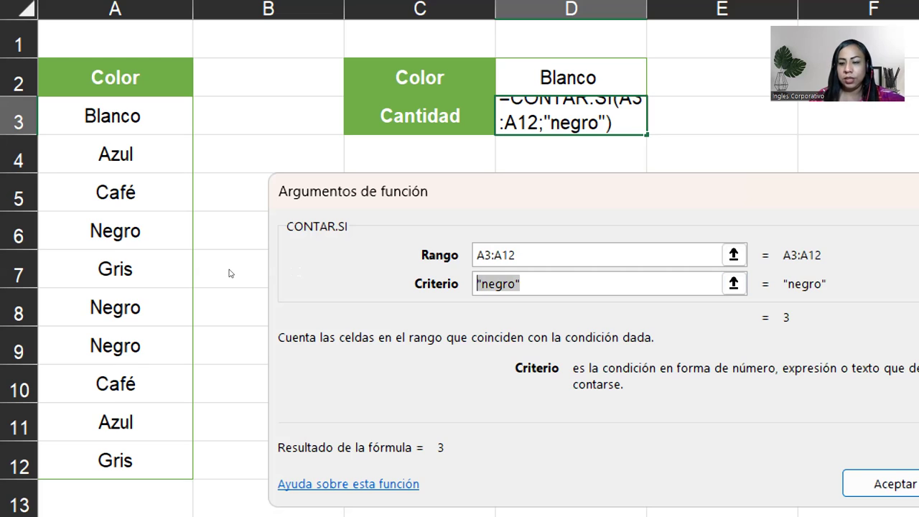
key(BackSpace)
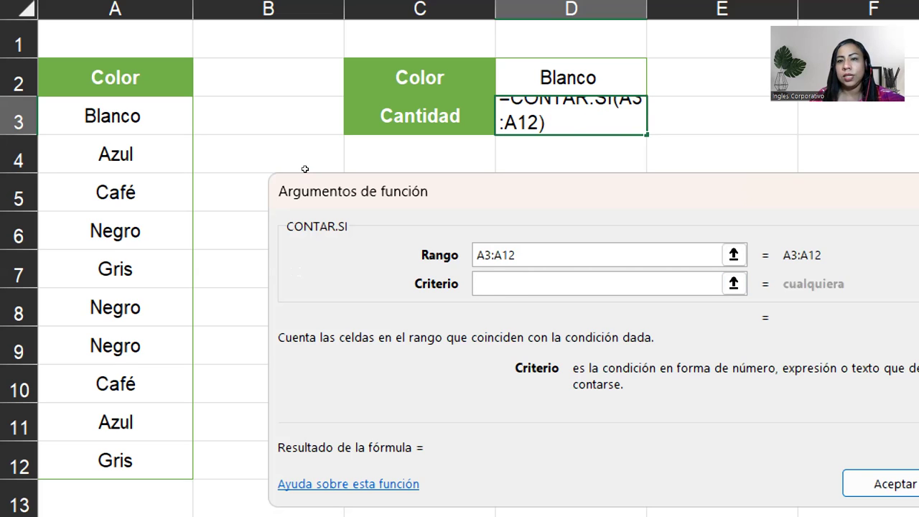
- Use D2 as the criterion to confirm =CONTAR.SI(A3:A12;D2), then re-enter cell A3
text(D2)
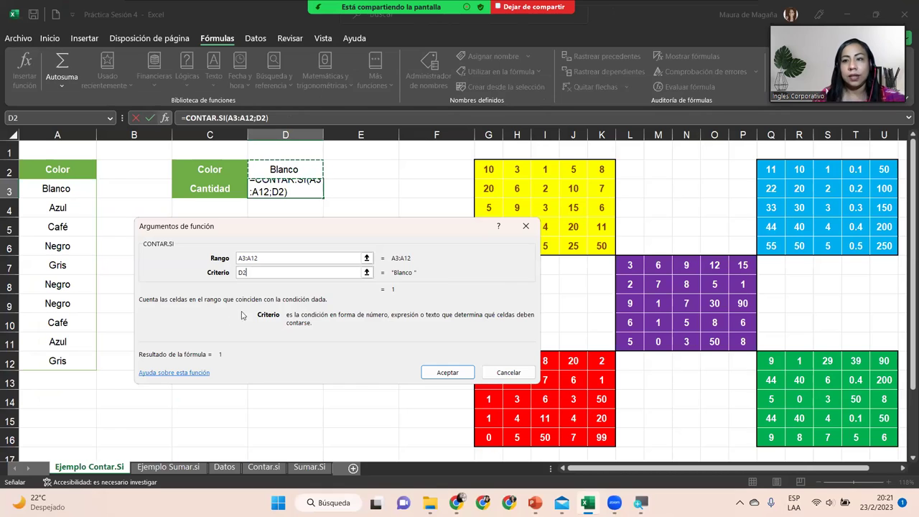
drag(284, 239, 272, 229)
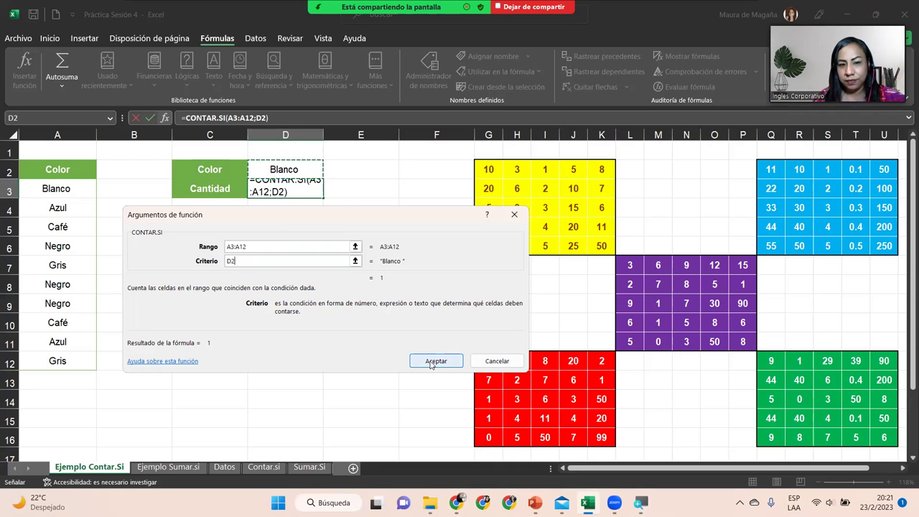
click(435, 362)
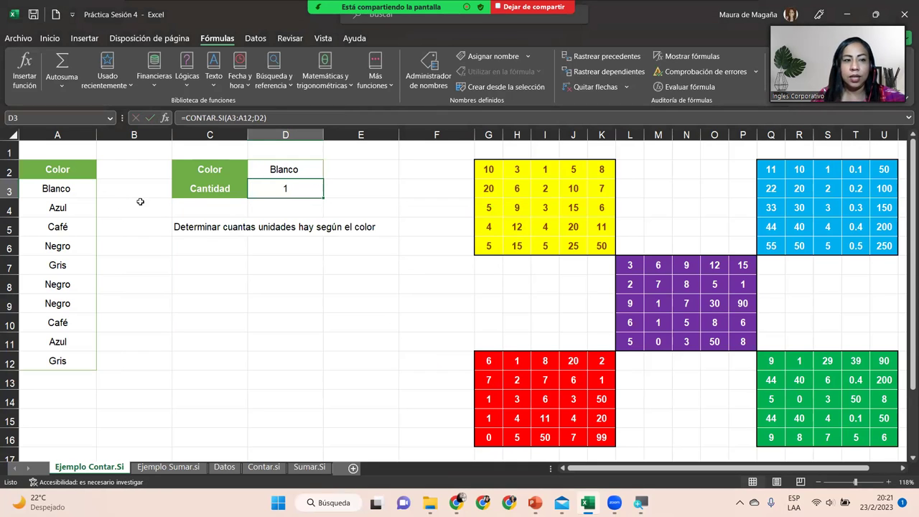
double_click(74, 190)
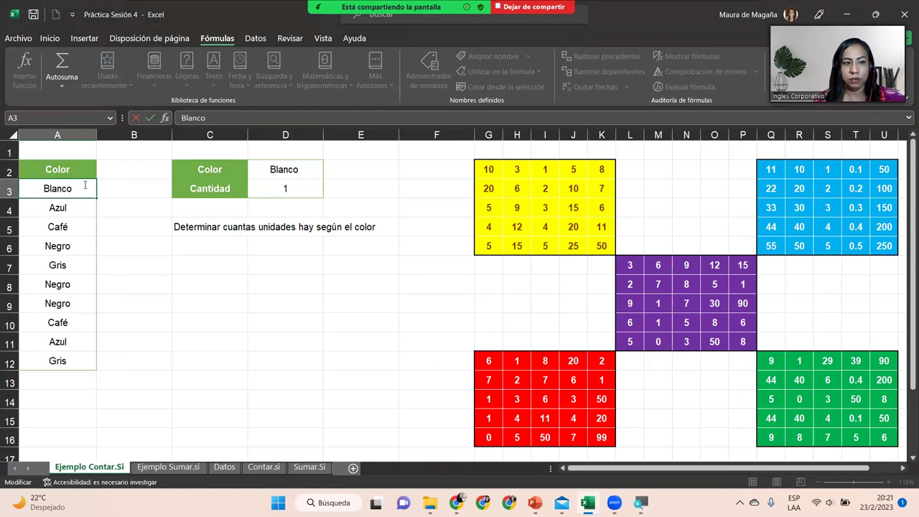
key(Return)
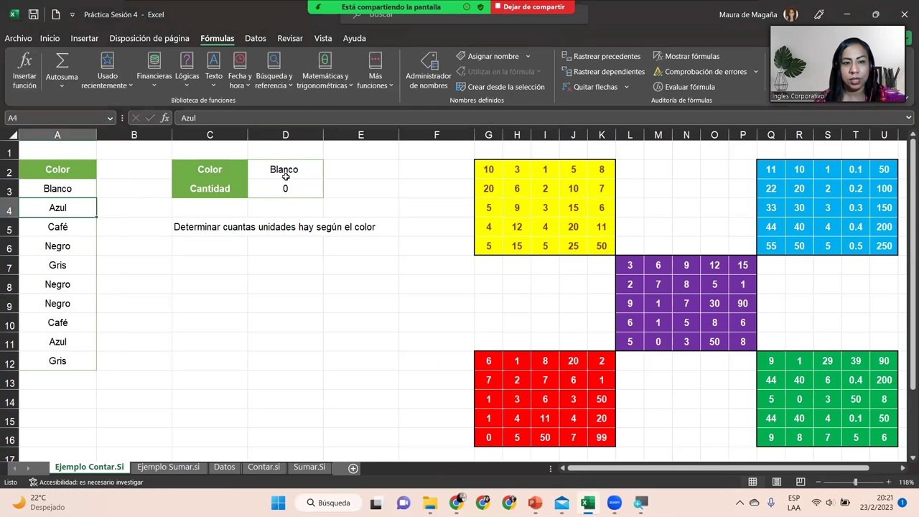
- Change the colour in D2 to Gris so the D3 count becomes 2
click(297, 168)
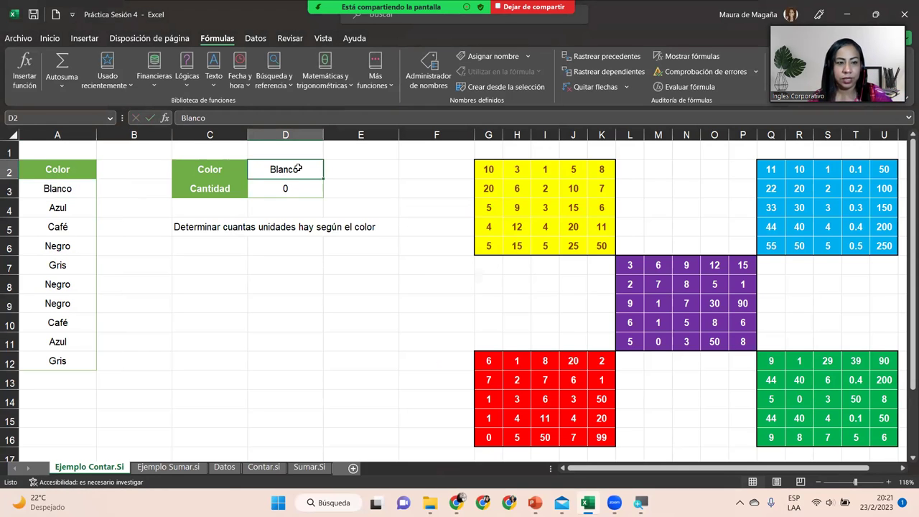
text(Gr)
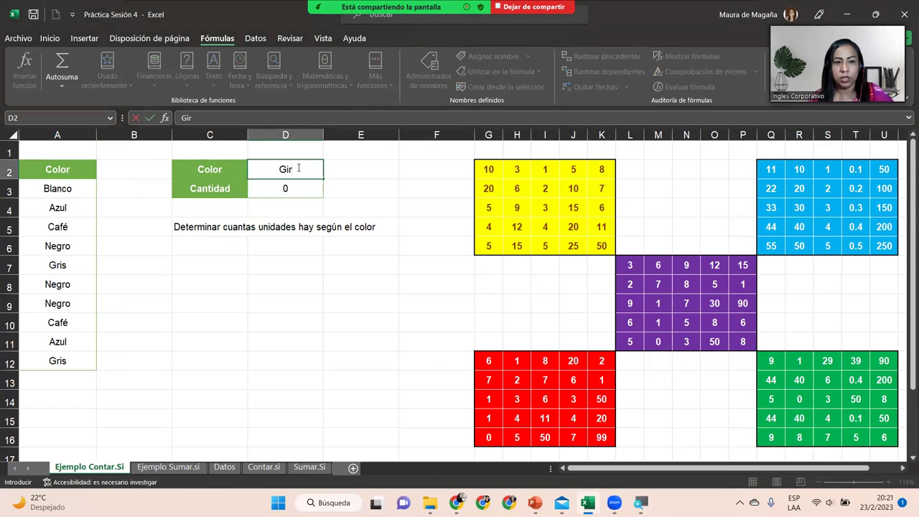
text(is)
key(Return)
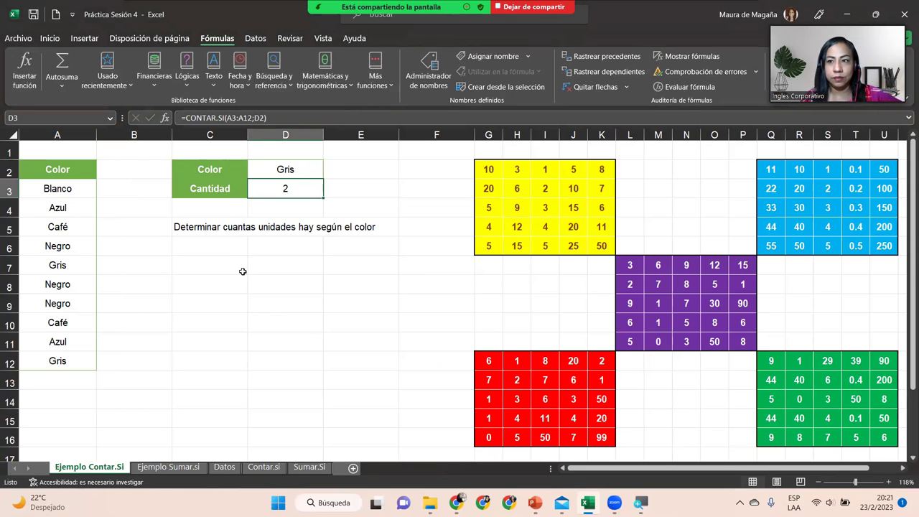
click(295, 169)
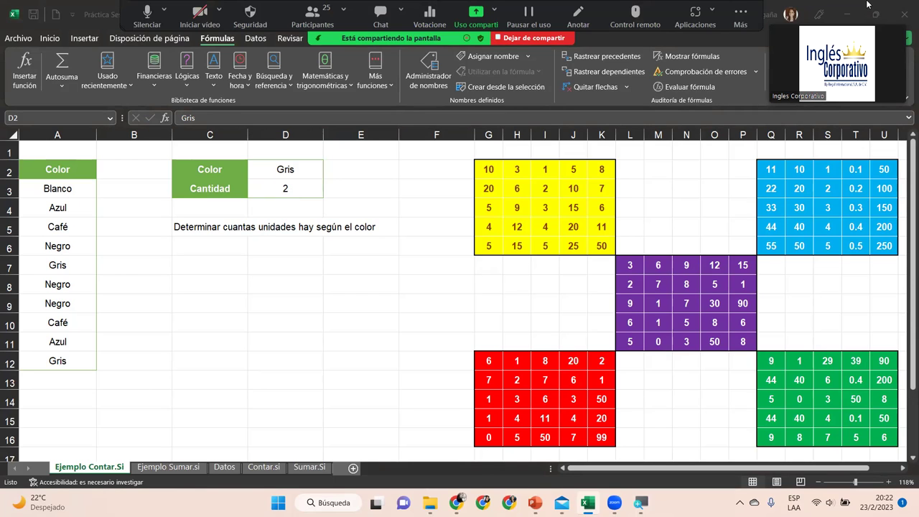
key(alt+v)
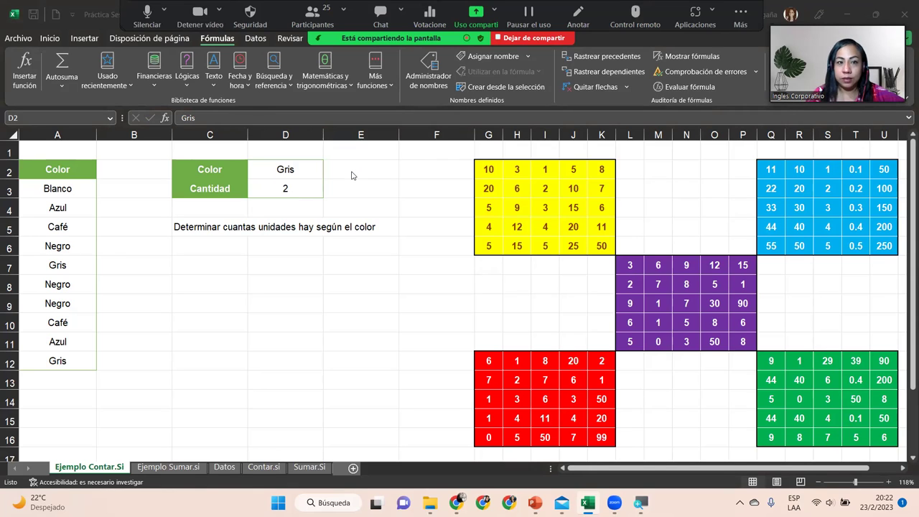
click(300, 185)
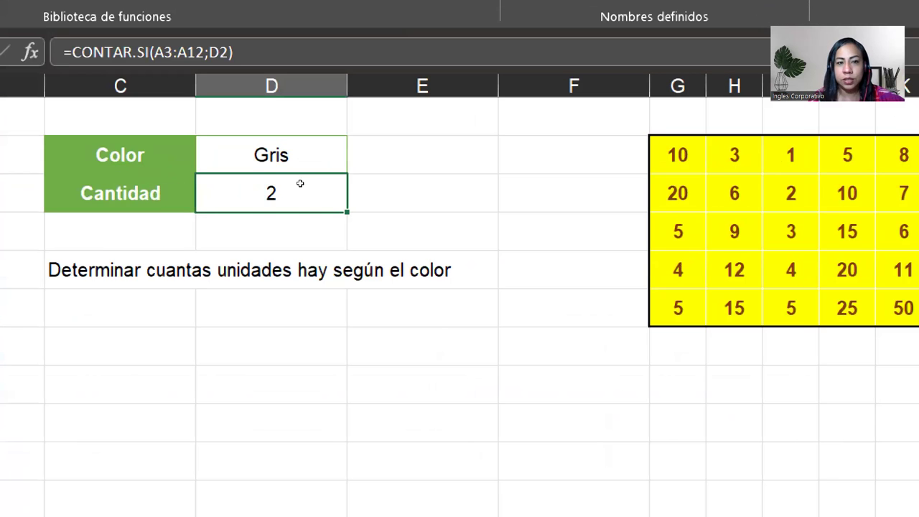
double_click(300, 184)
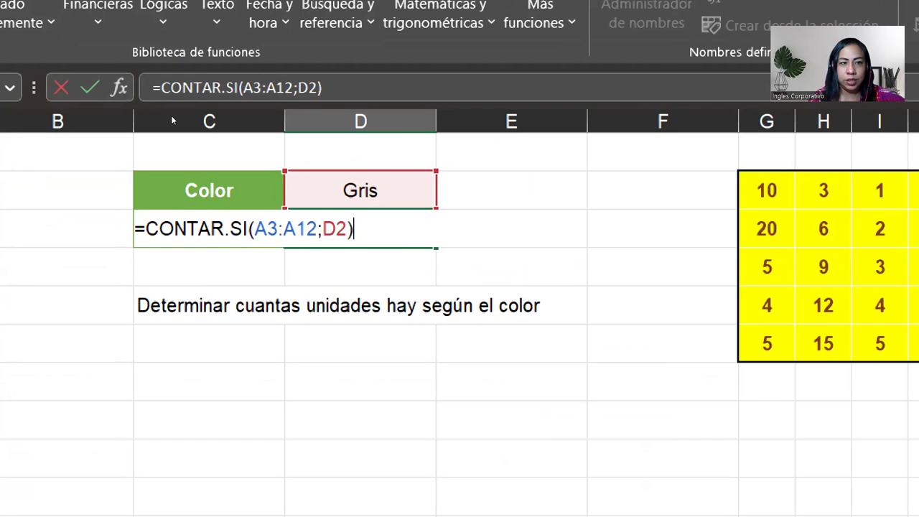
click(119, 87)
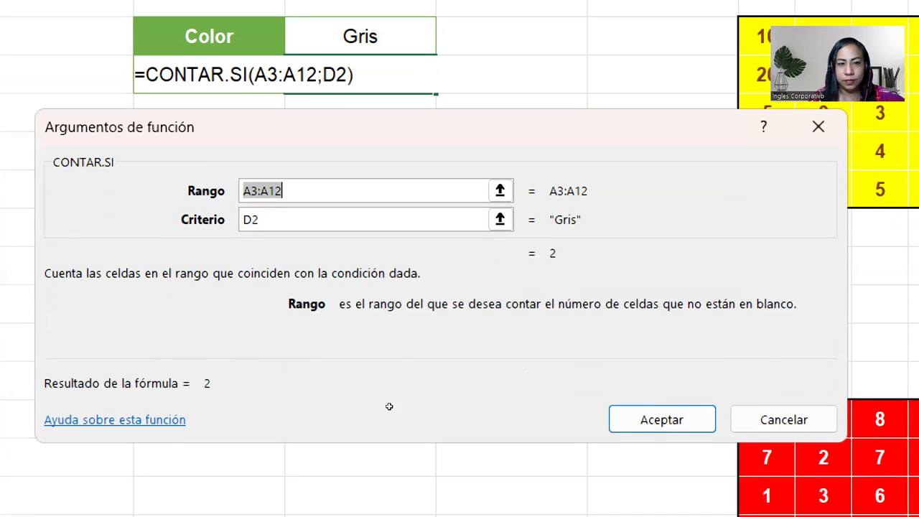
key(Tab)
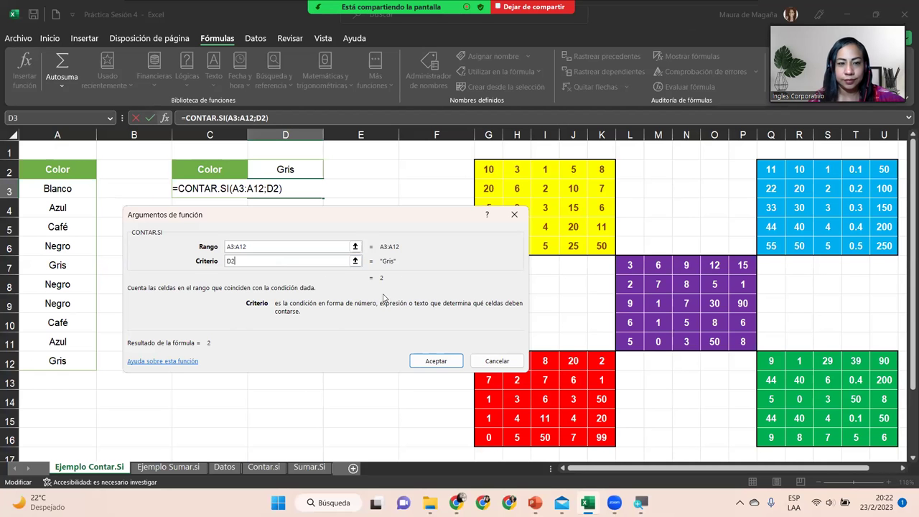
click(428, 360)
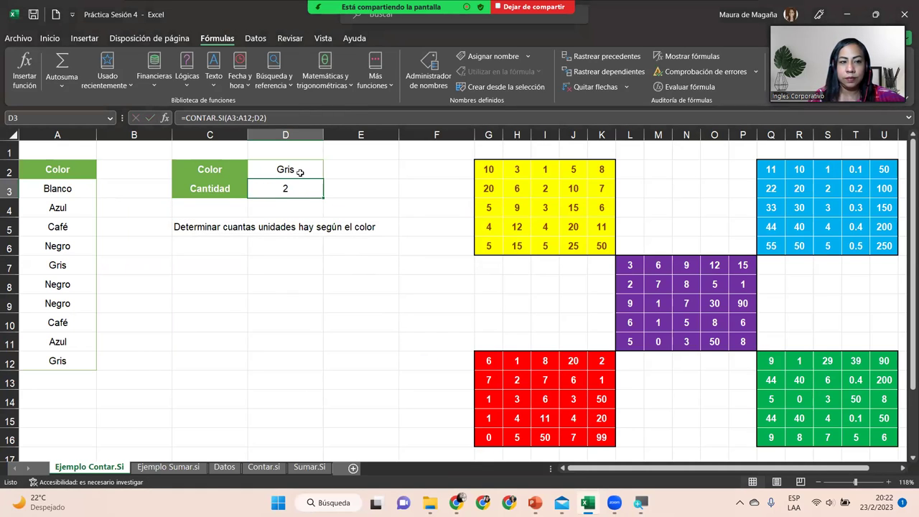
- Enter Negro in D2 so the D3 count updates to 3
click(301, 171)
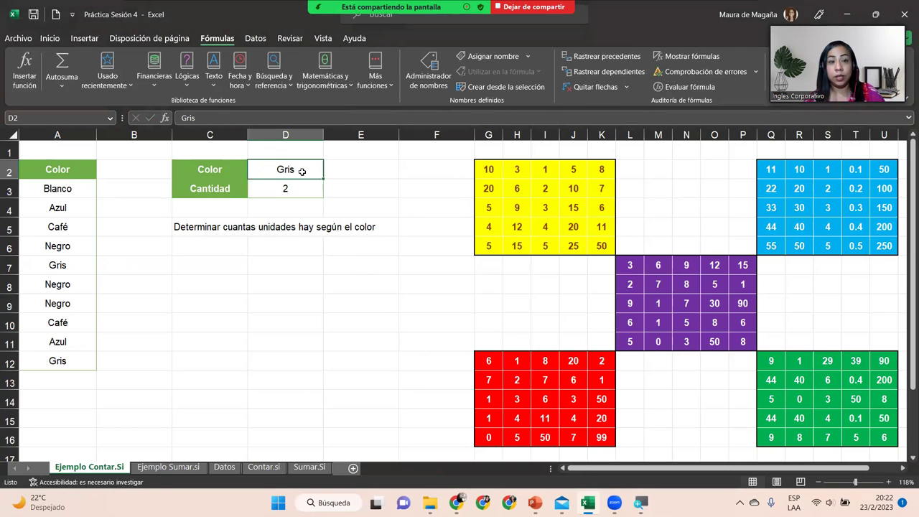
text(Negro)
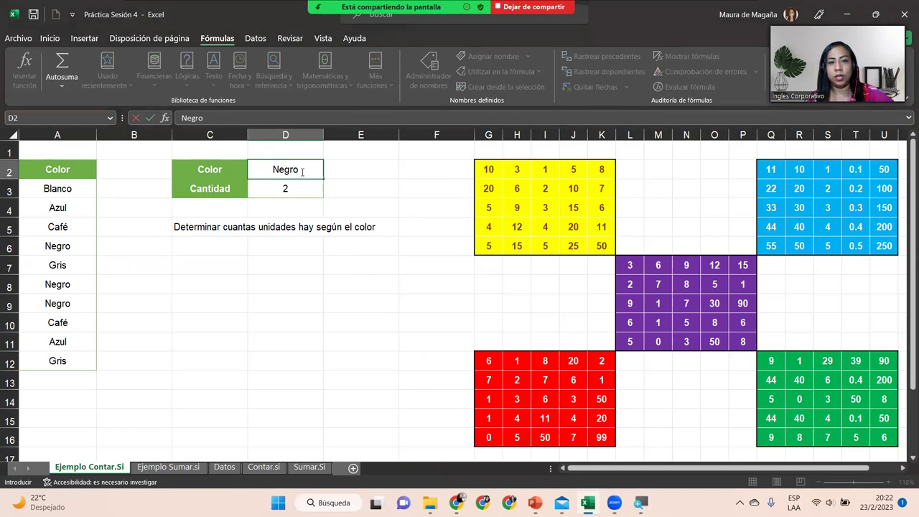
key(Return)
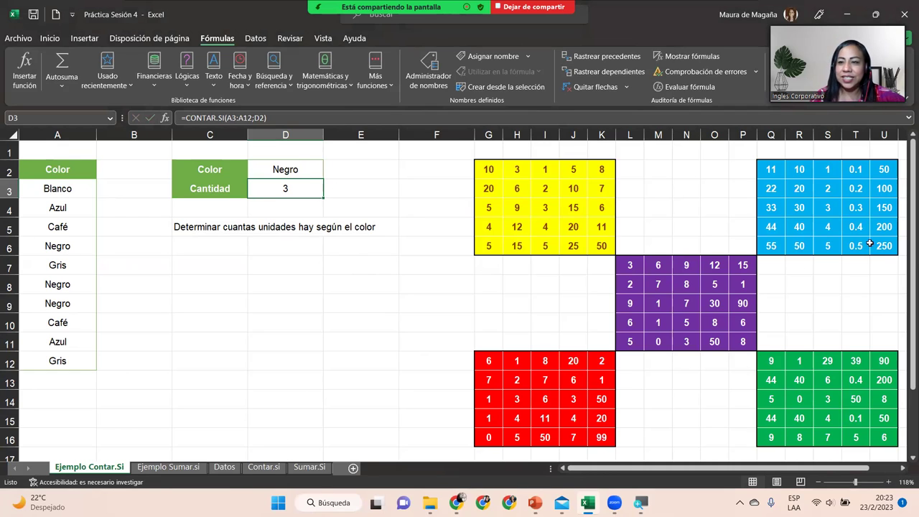
mouse_move(913, 316)
mouse_down()
mouse_move(906, 329)
mouse_move(906, 255)
mouse_up()
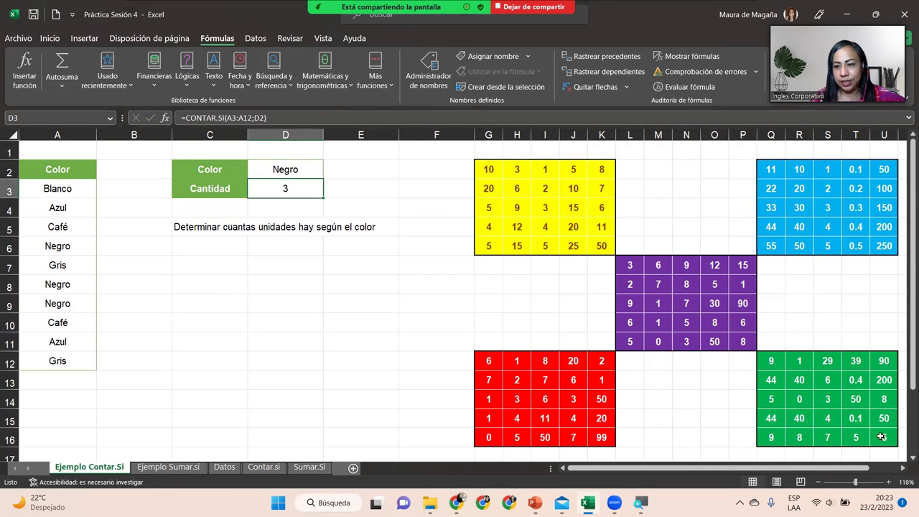
click(902, 471)
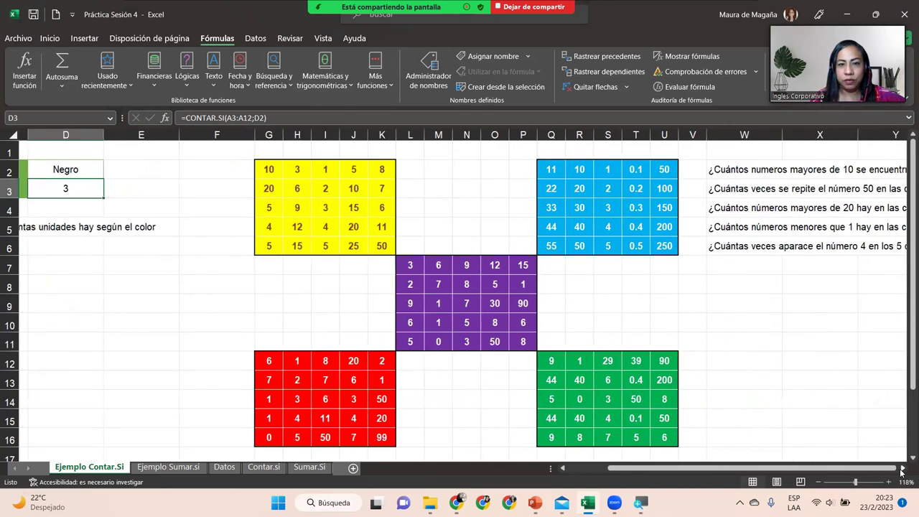
click(902, 471)
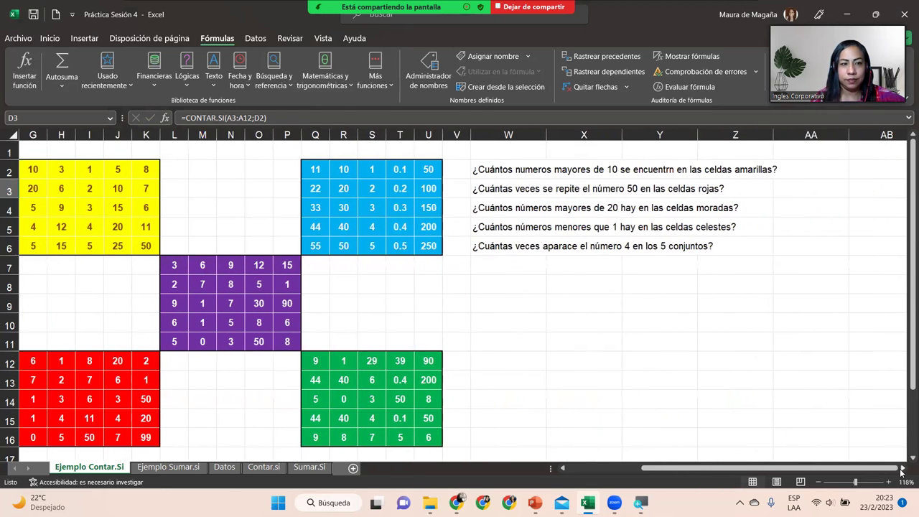
drag(894, 471, 874, 292)
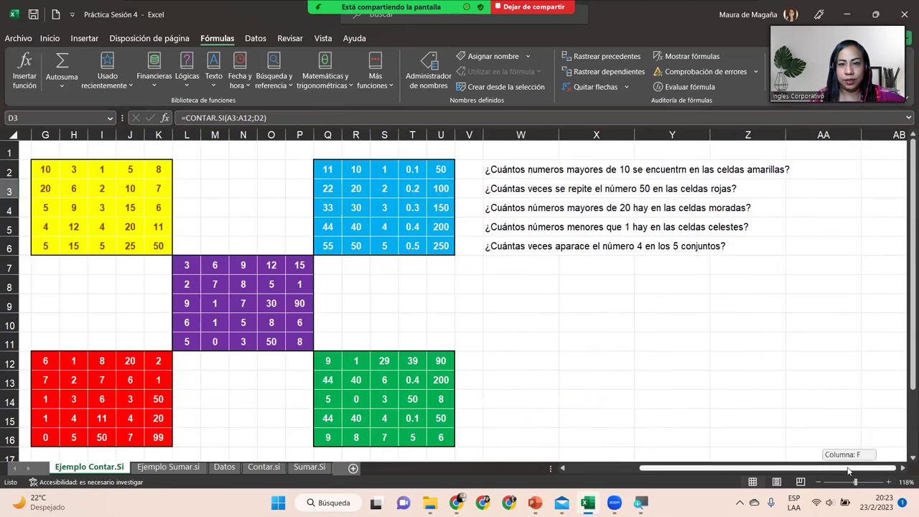
click(819, 164)
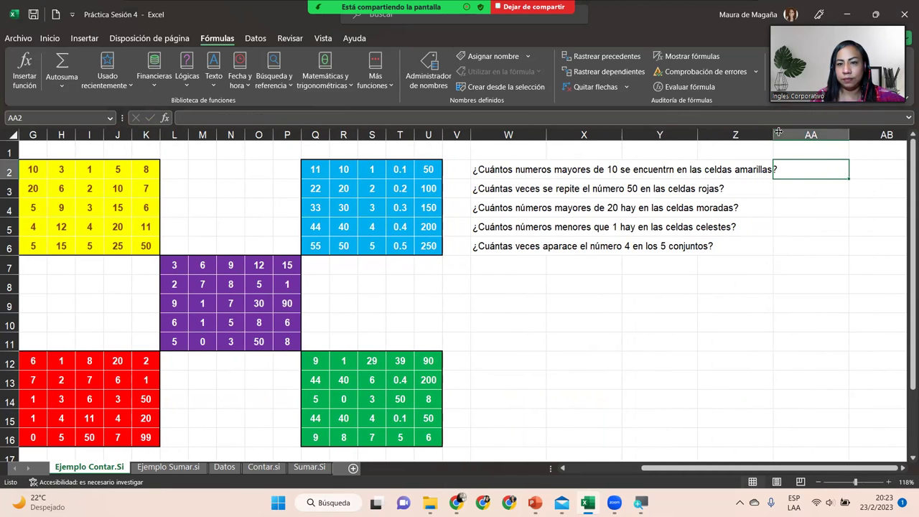
double_click(546, 133)
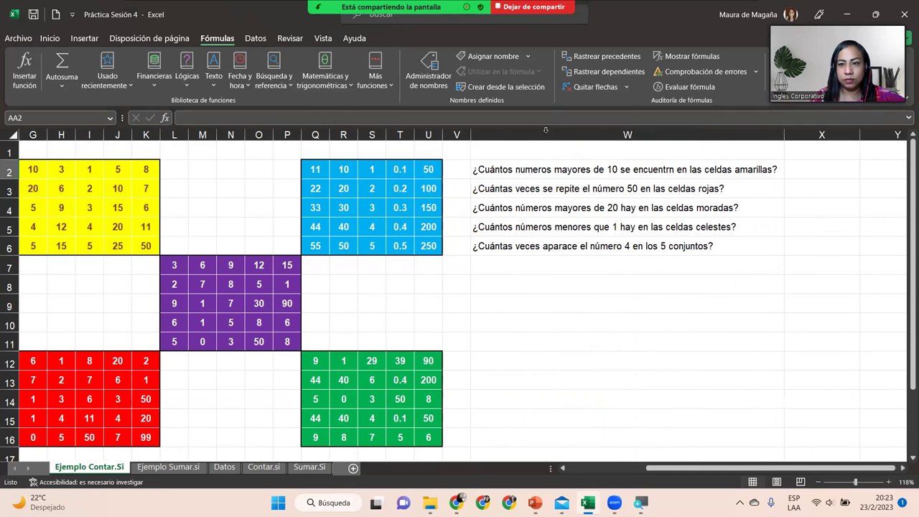
click(813, 174)
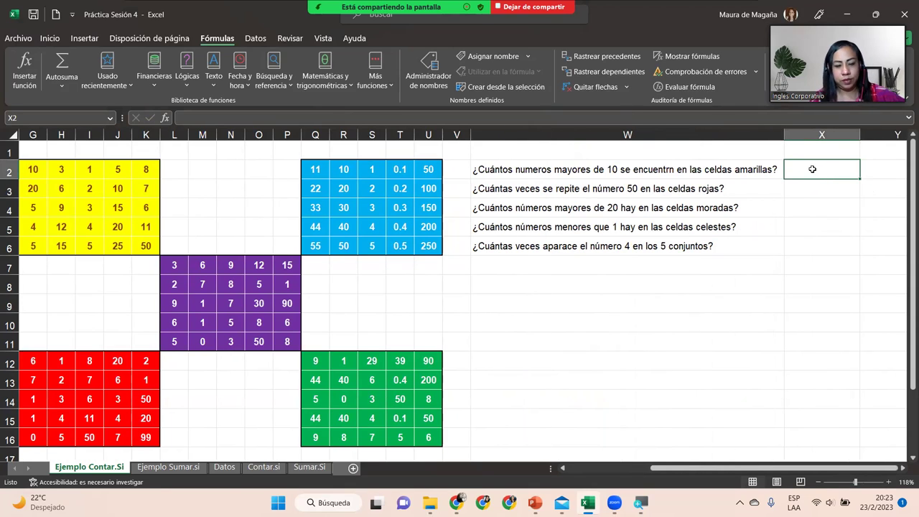
key(ctrl+z)
click(812, 169)
click(542, 174)
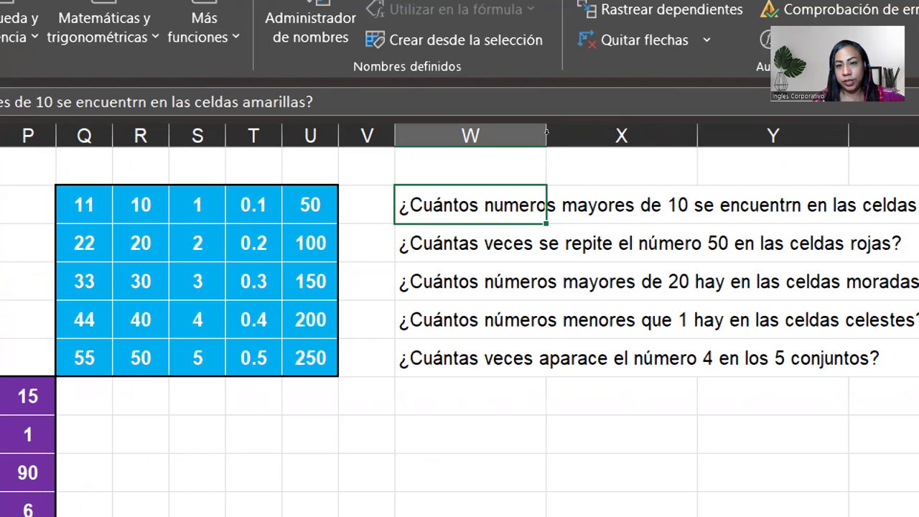
double_click(546, 135)
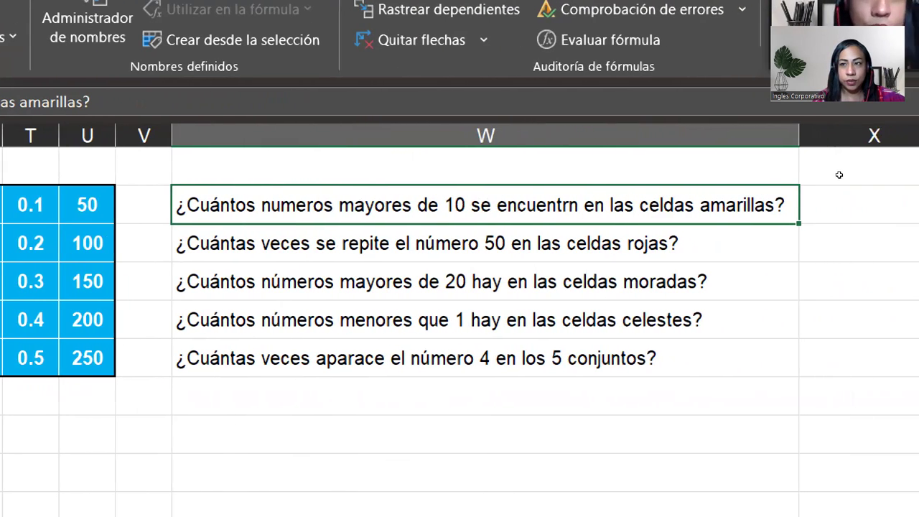
key(Right)
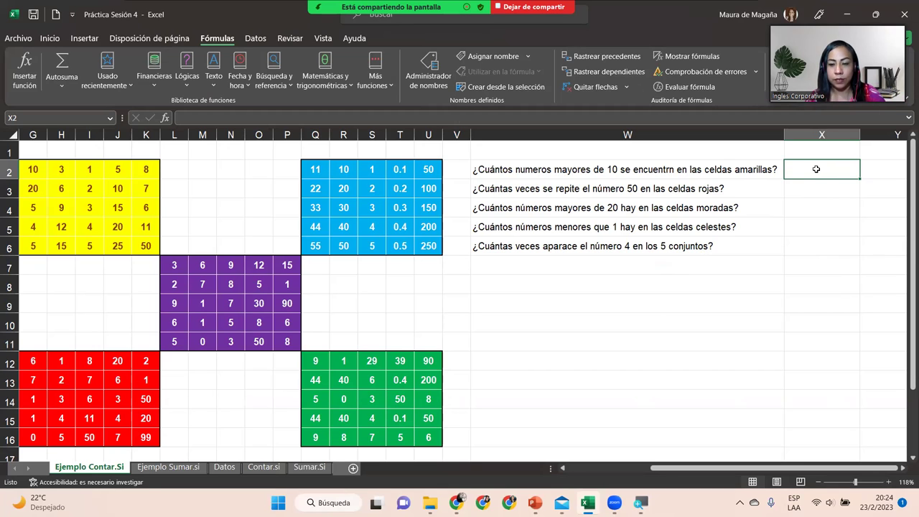
- Start =CONTAR.SI( in X2 with the yellow block G2:K6 as the range
text(=c)
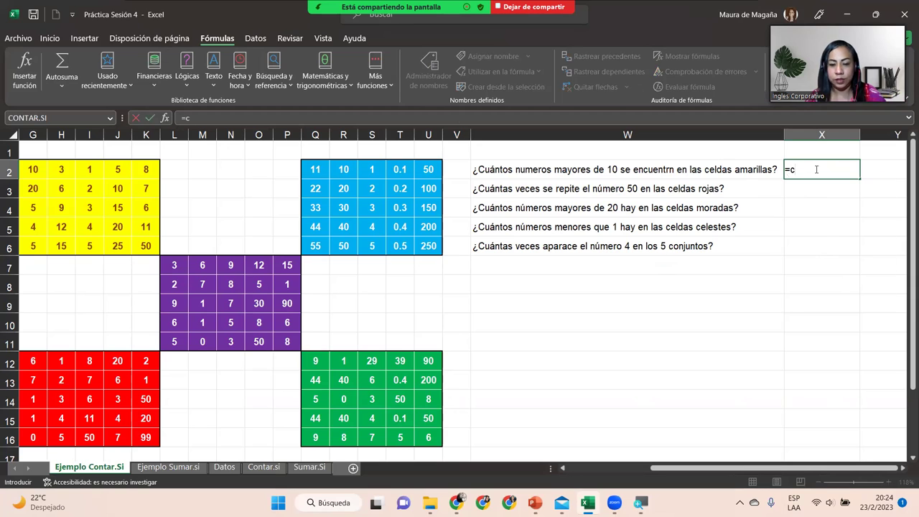
text(onta)
key(Down)
key(Down)
key(Tab)
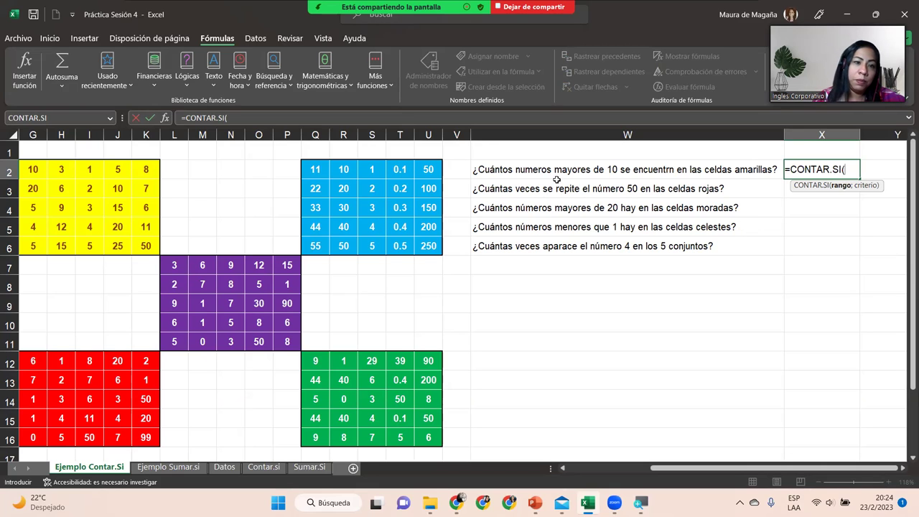
drag(33, 169, 143, 248)
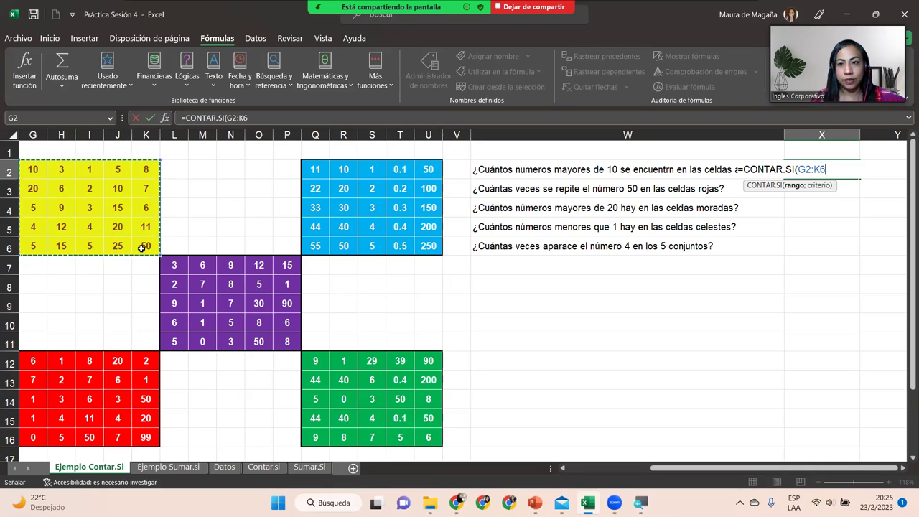
text(;>)
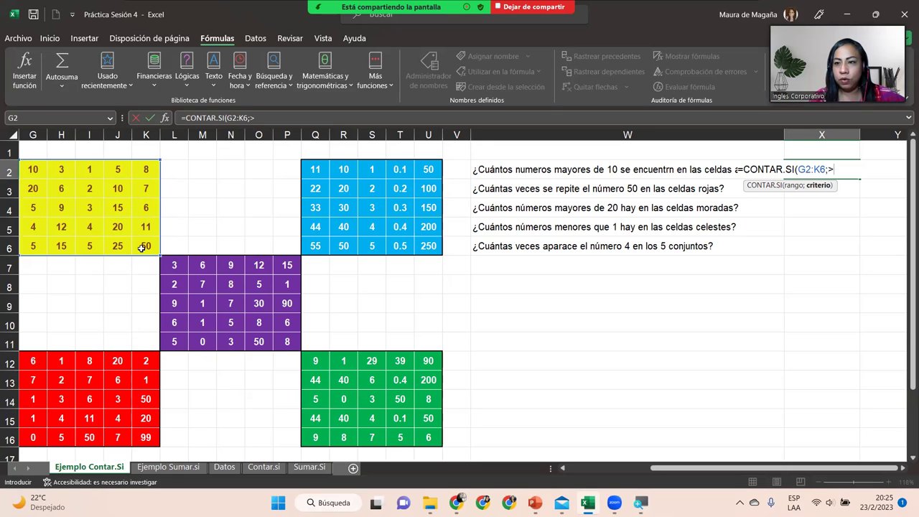
- Complete X2 as =CONTAR.SI(G2:K6;">10"), returning 8, and reselect it for review
text(10)
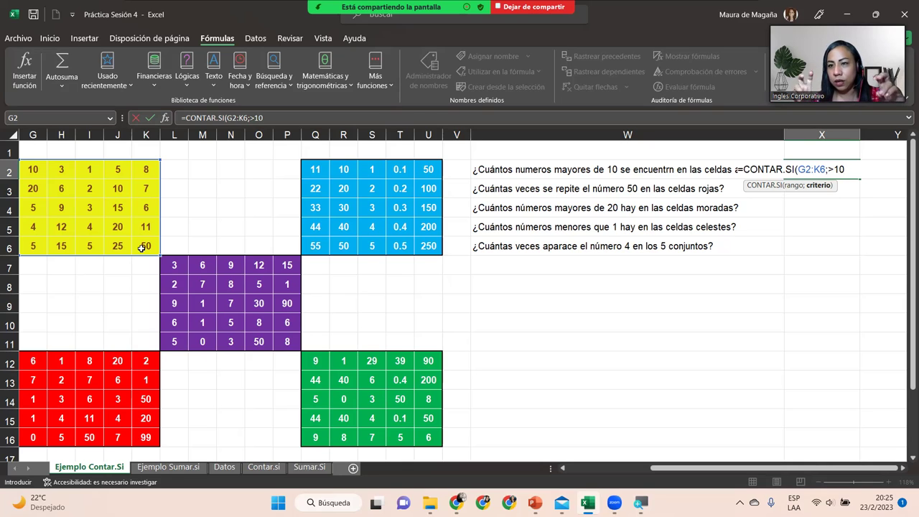
key(BackSpace)
key(BackSpace)
text(")
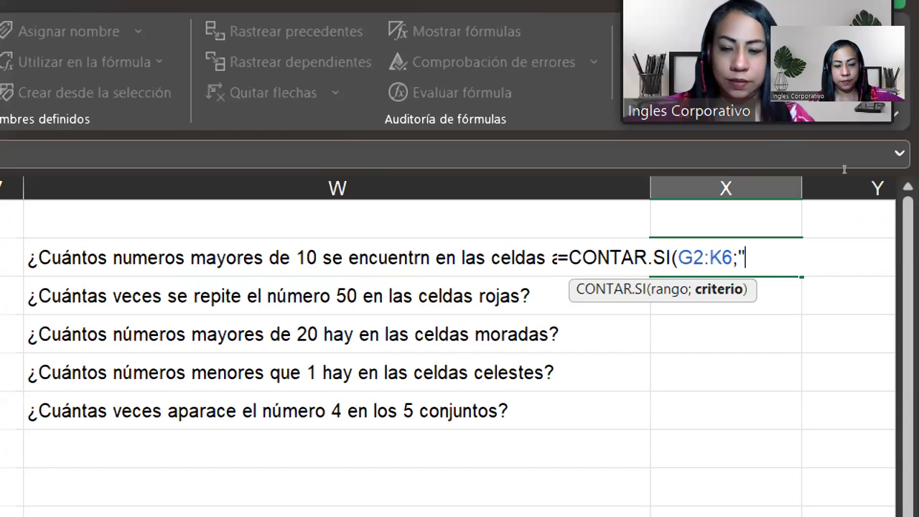
text(>10)
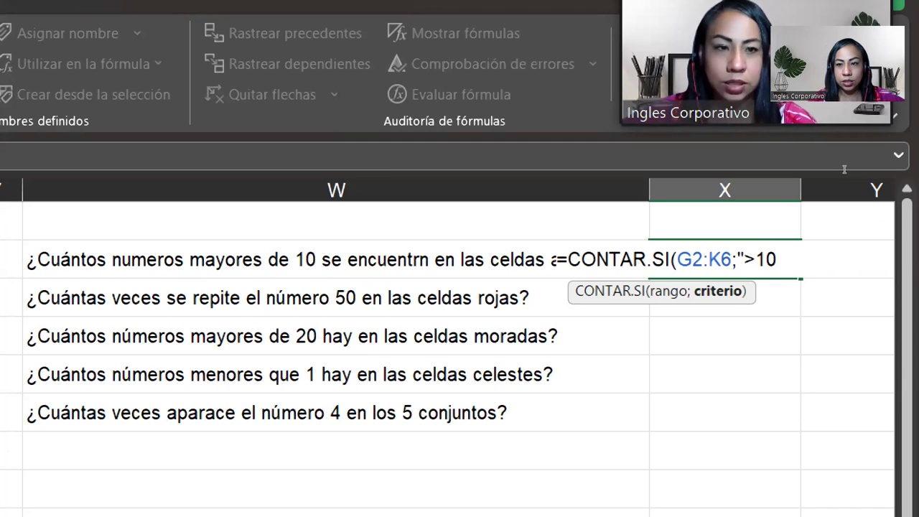
text("))
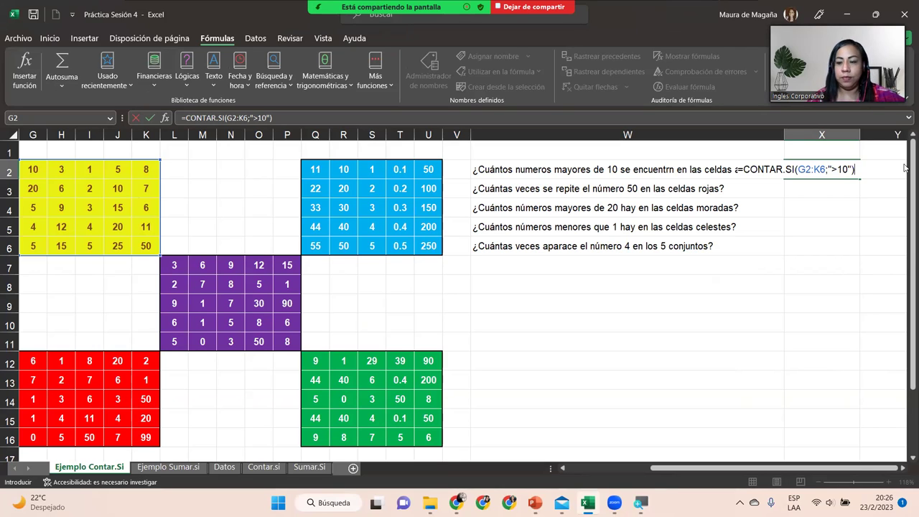
key(Return)
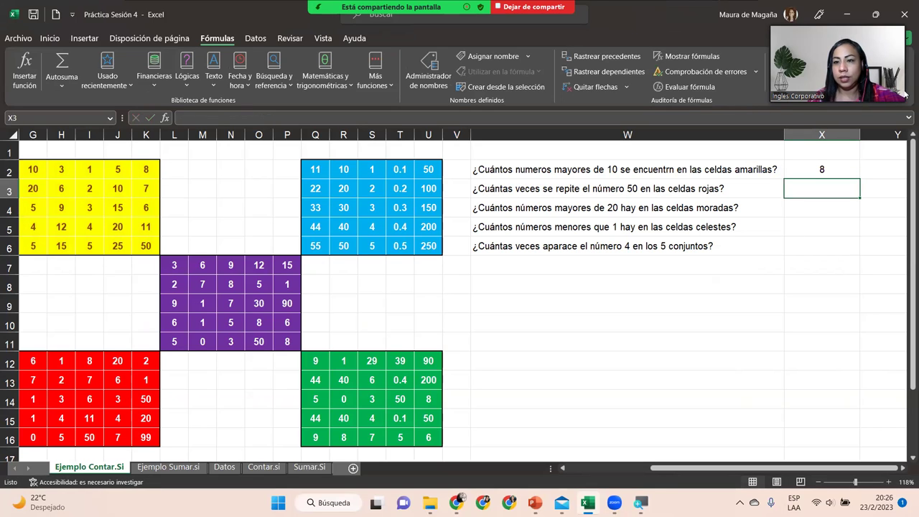
click(810, 173)
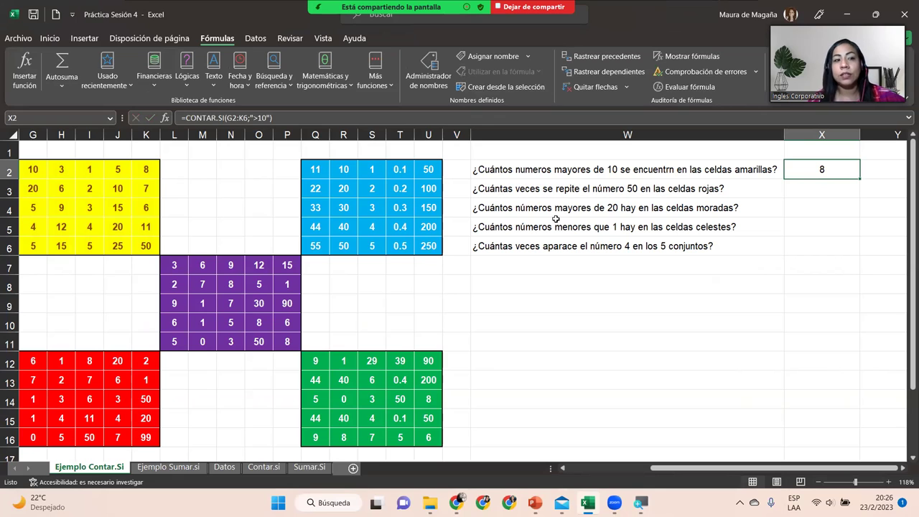
click(34, 187)
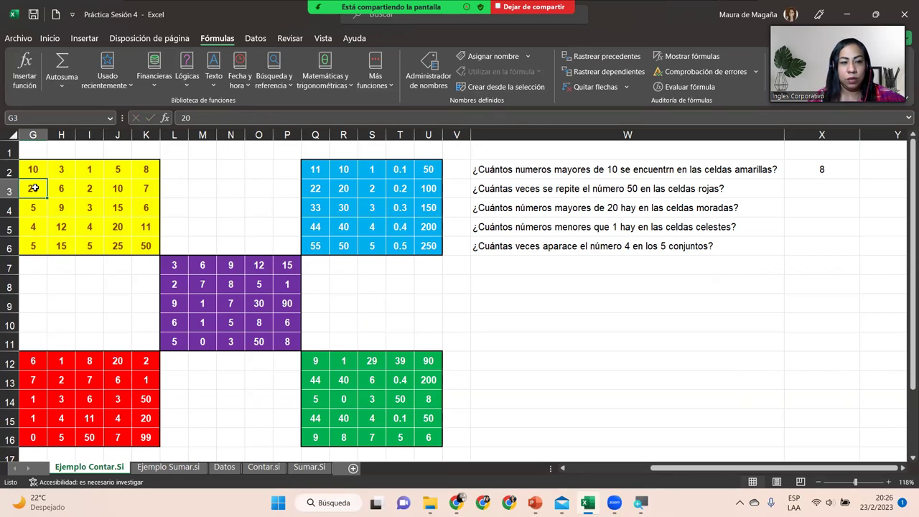
ctrl+click(124, 208)
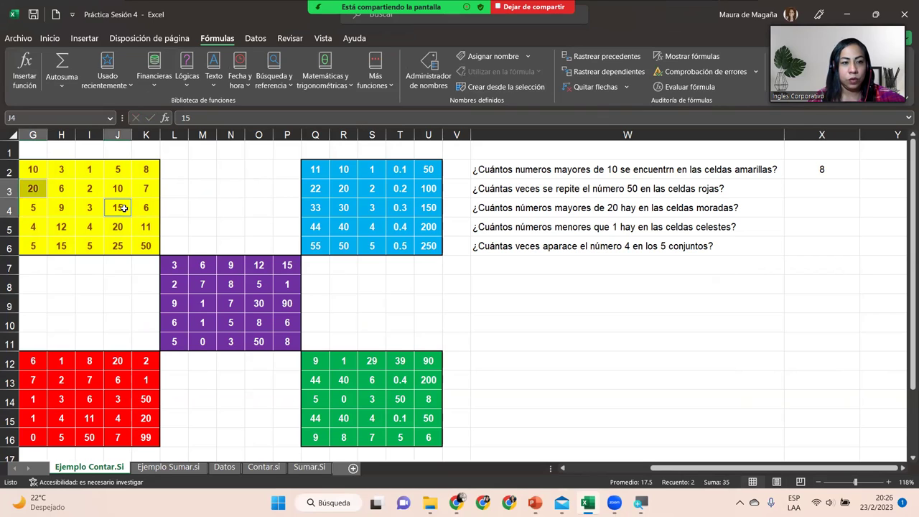
ctrl+click(120, 226)
ctrl+click(63, 226)
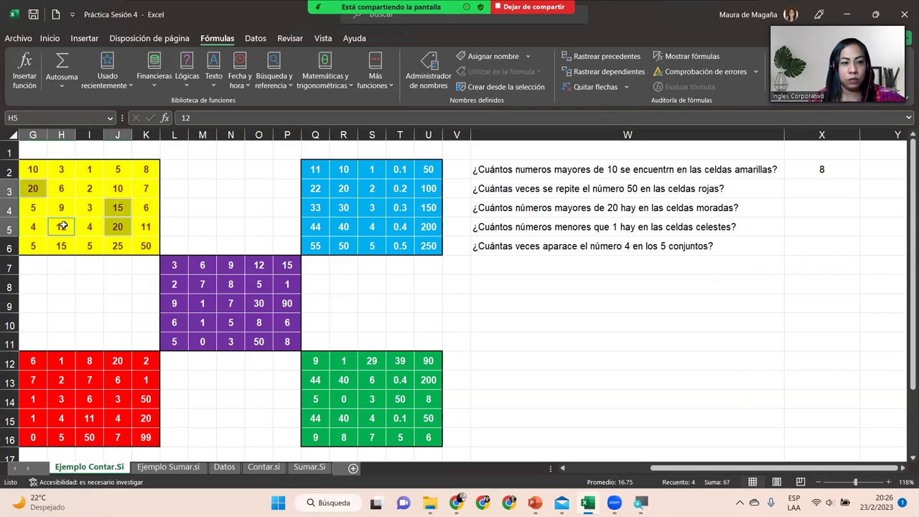
ctrl+click(62, 244)
ctrl+click(142, 227)
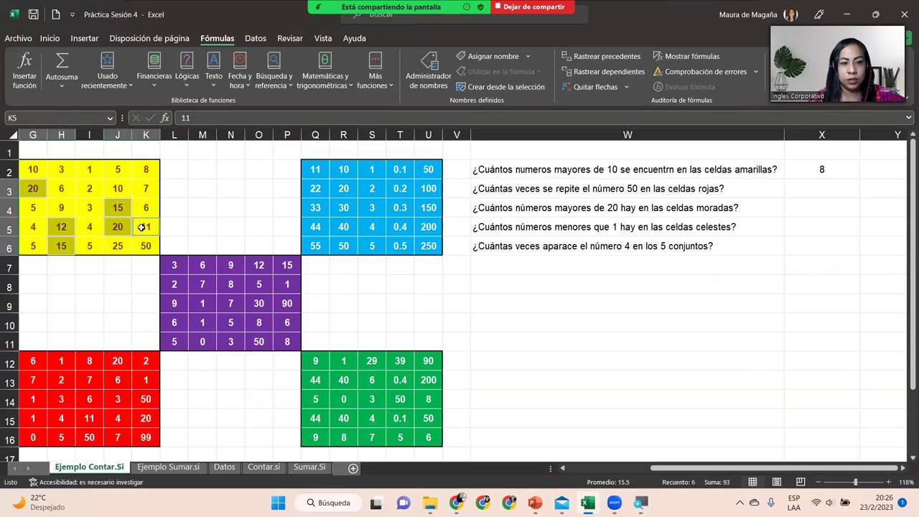
ctrl+click(127, 243)
ctrl+click(140, 243)
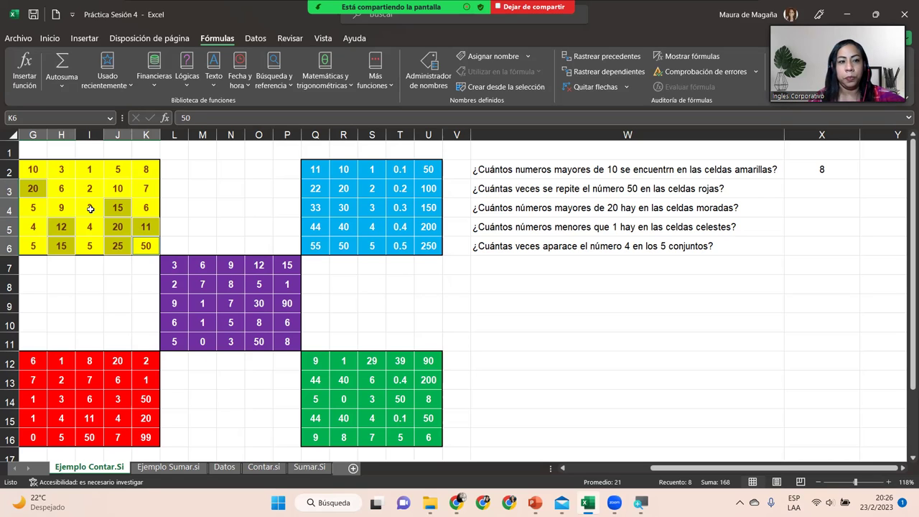
click(91, 208)
click(65, 170)
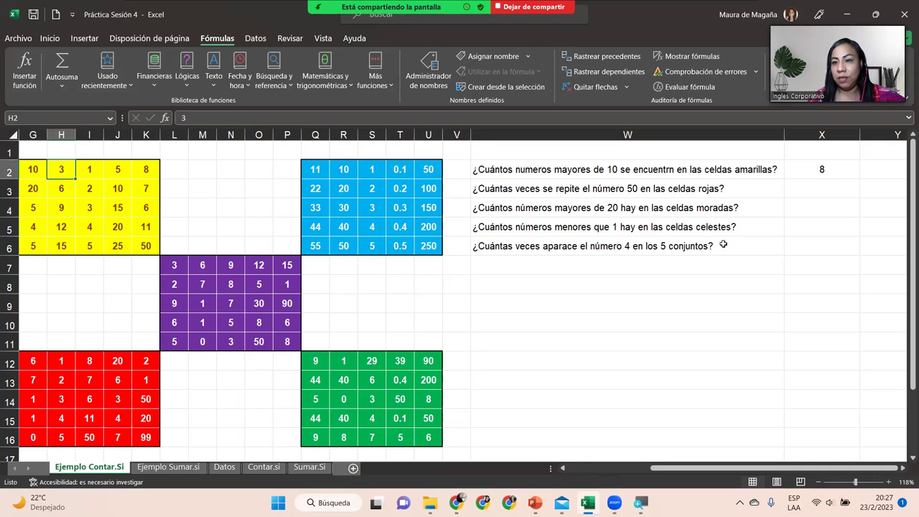
click(829, 196)
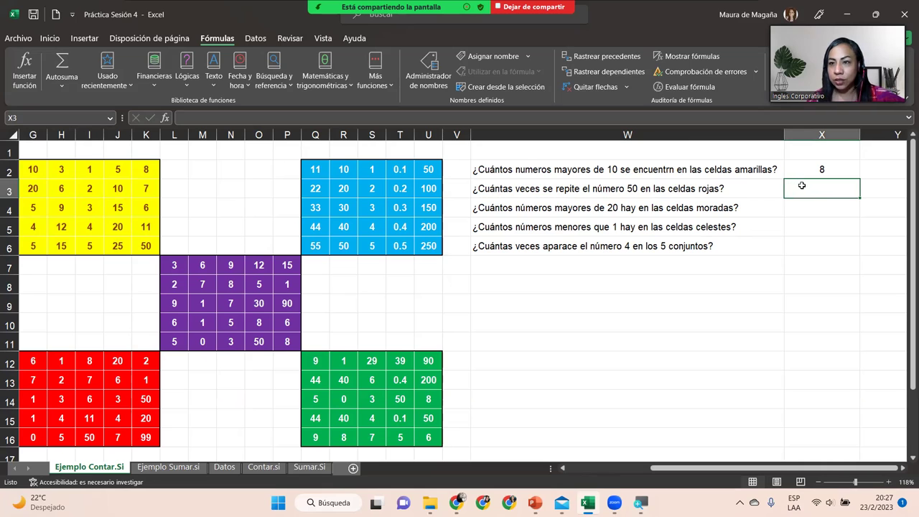
- Enter =CONTAR.SI(G12:K16;"=50") in X3 to count the 50s in the red block
text(=)
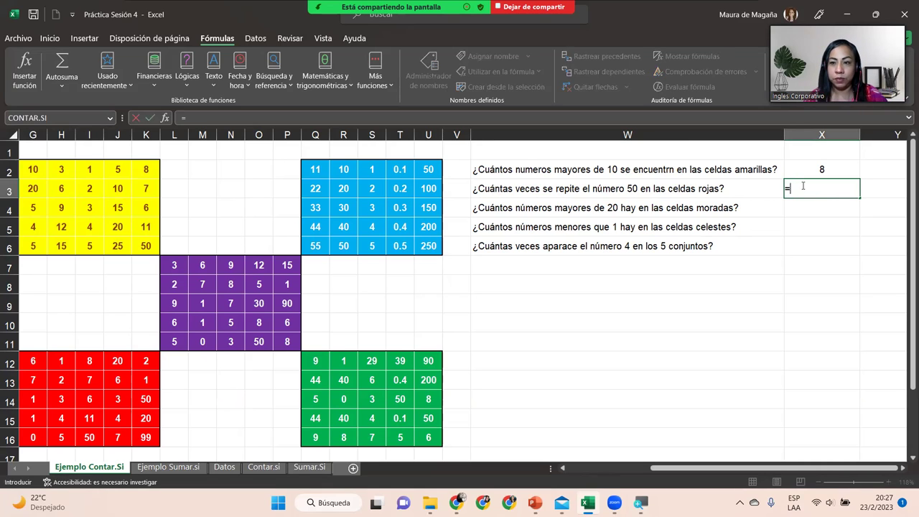
text(cont)
key(Down)
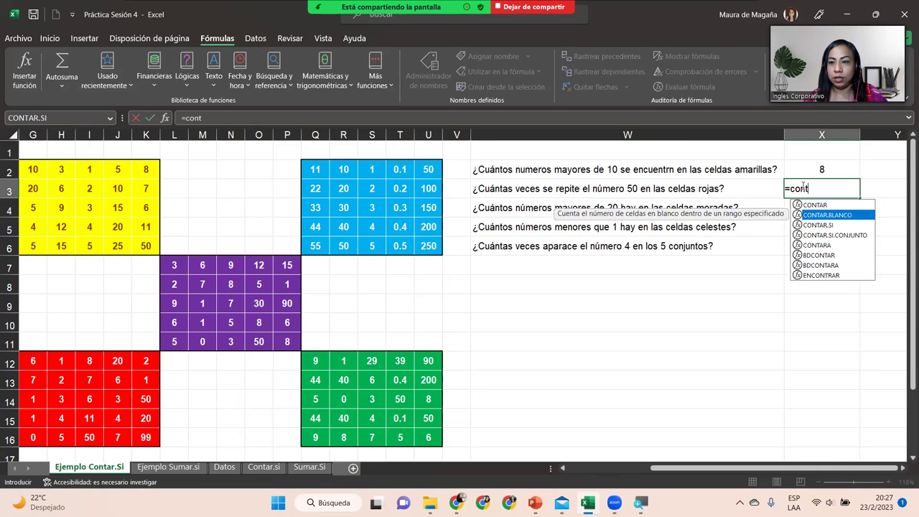
key(Down)
key(Tab)
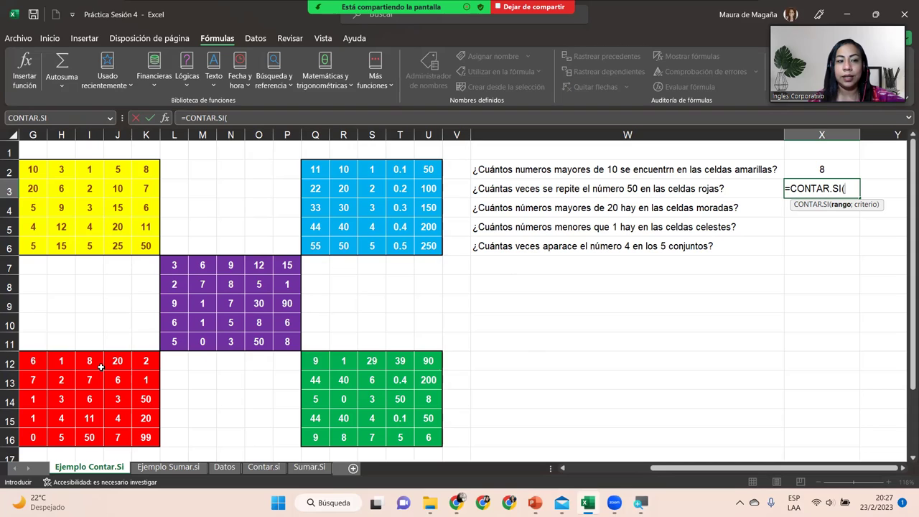
click(26, 361)
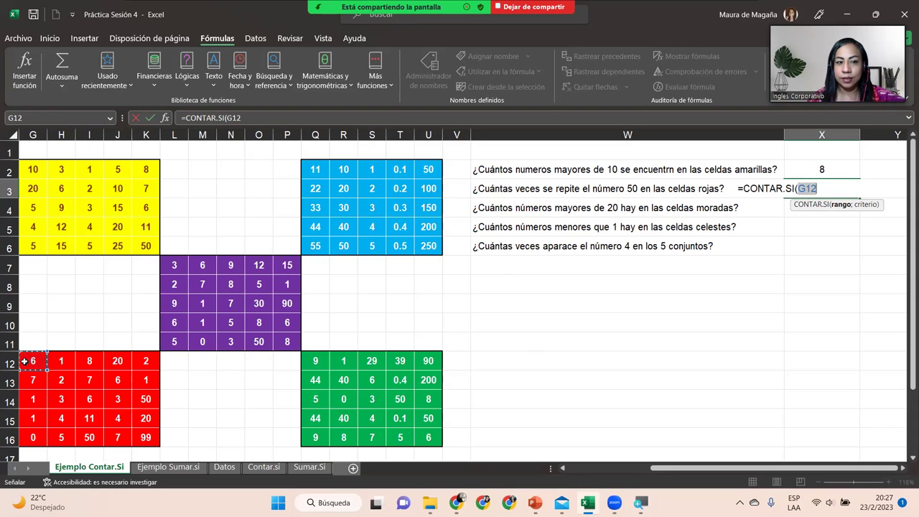
drag(24, 361, 154, 435)
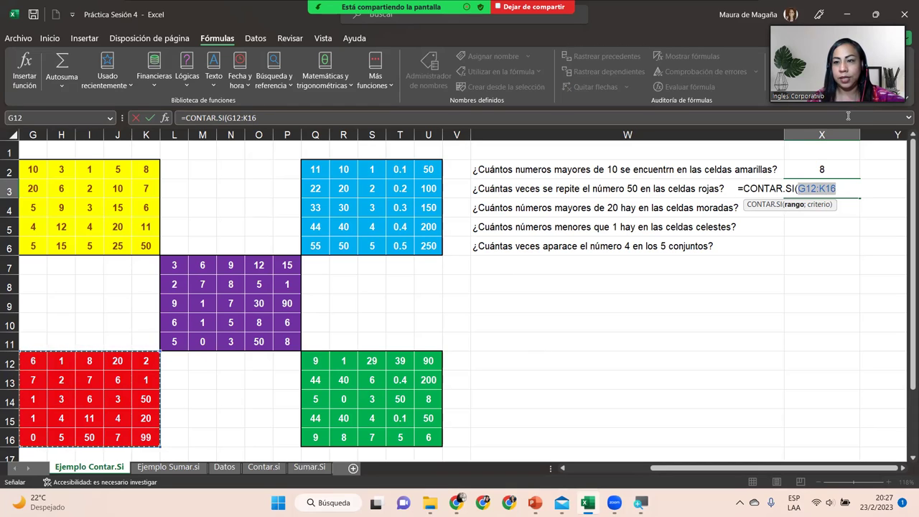
mouse_move(838, 64)
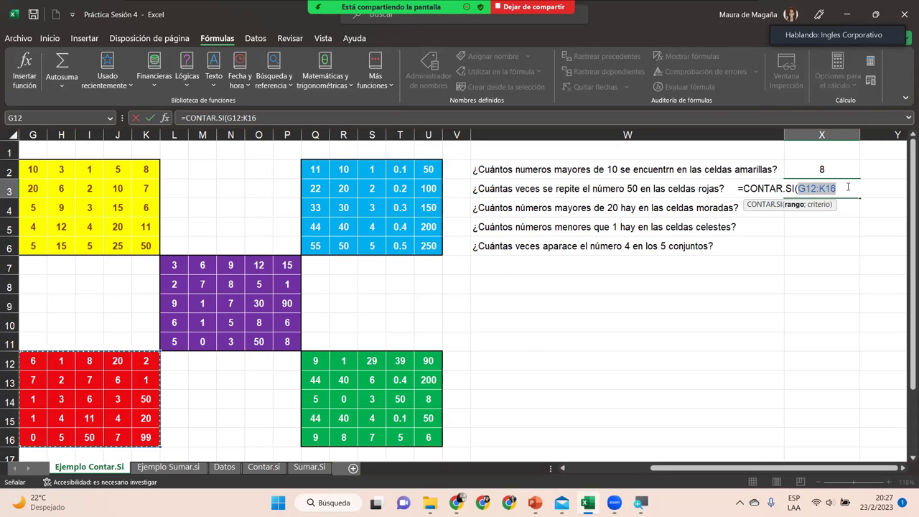
text(;)
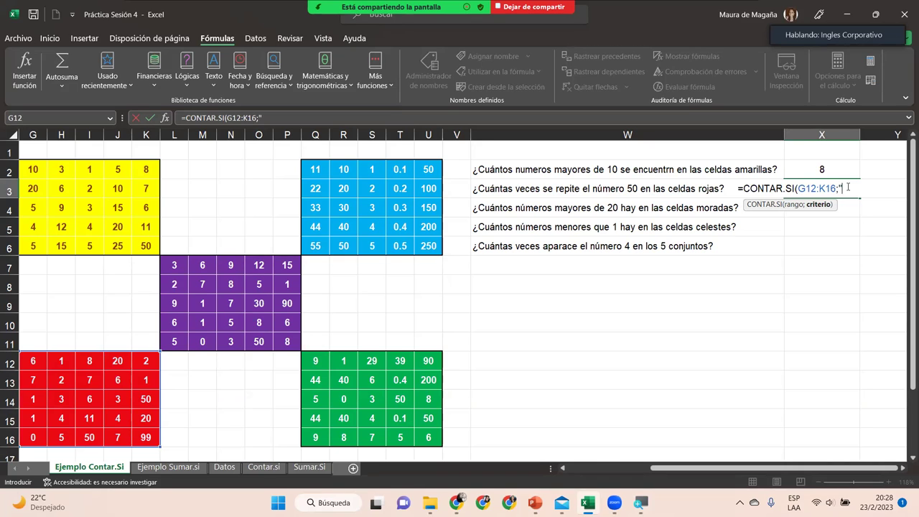
text(=50)
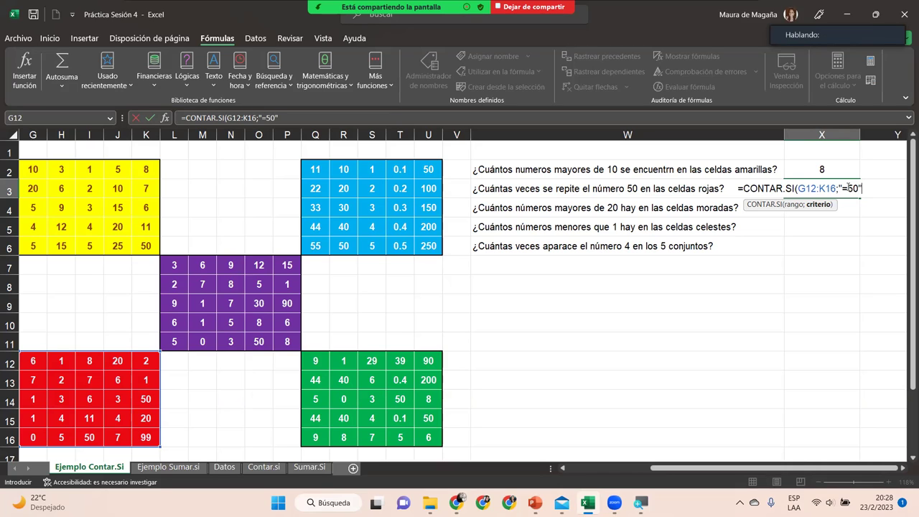
text("))
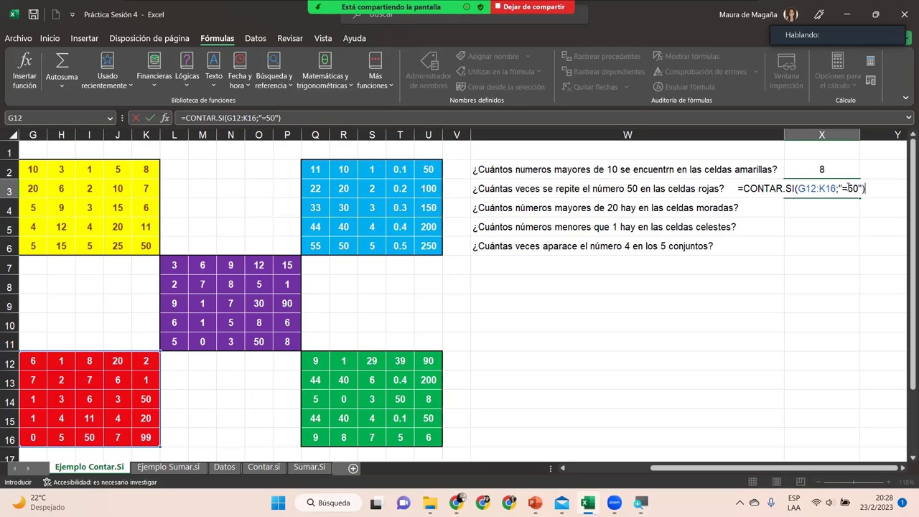
key(Return)
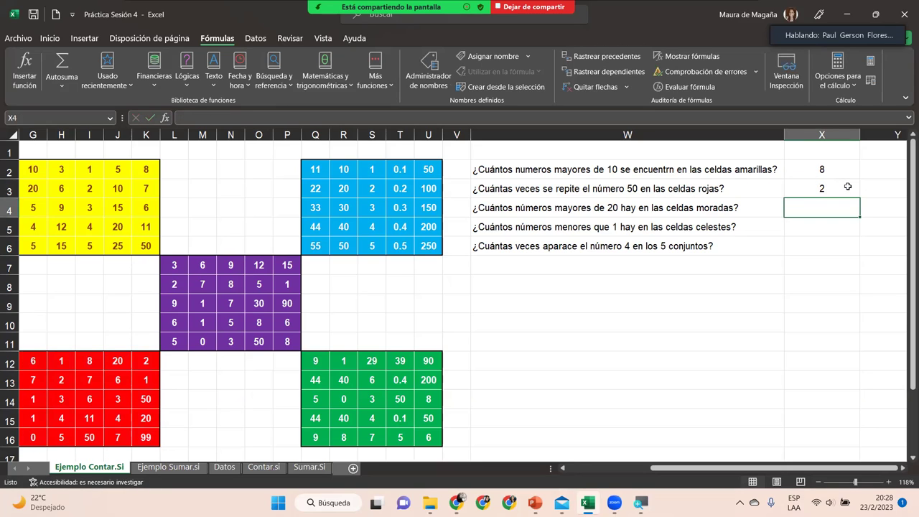
click(848, 186)
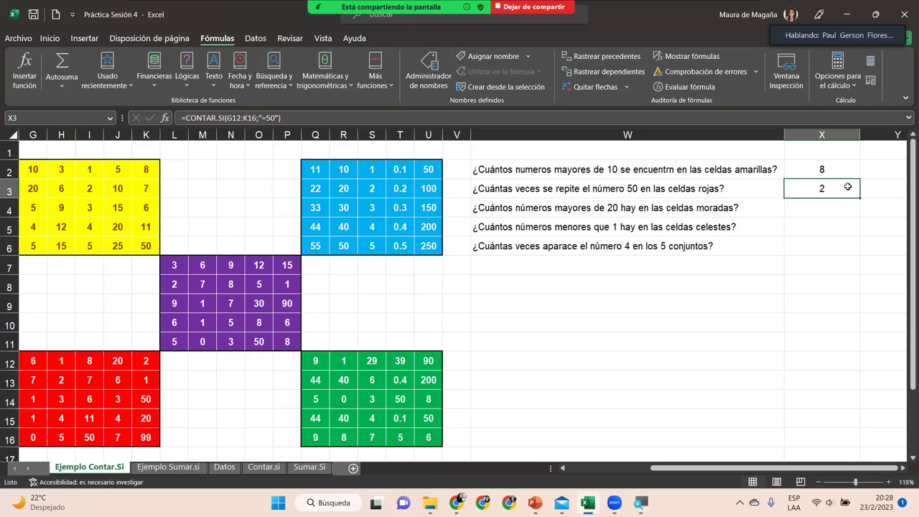
double_click(848, 187)
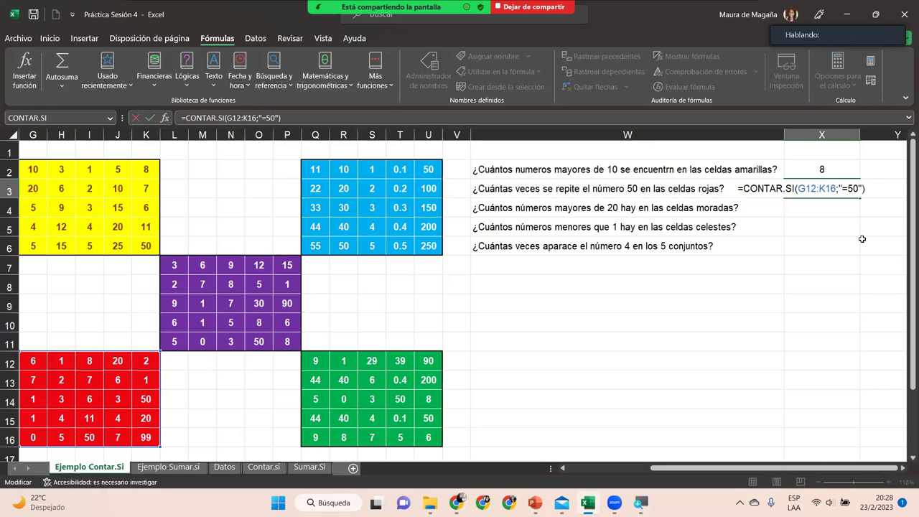
key(Return)
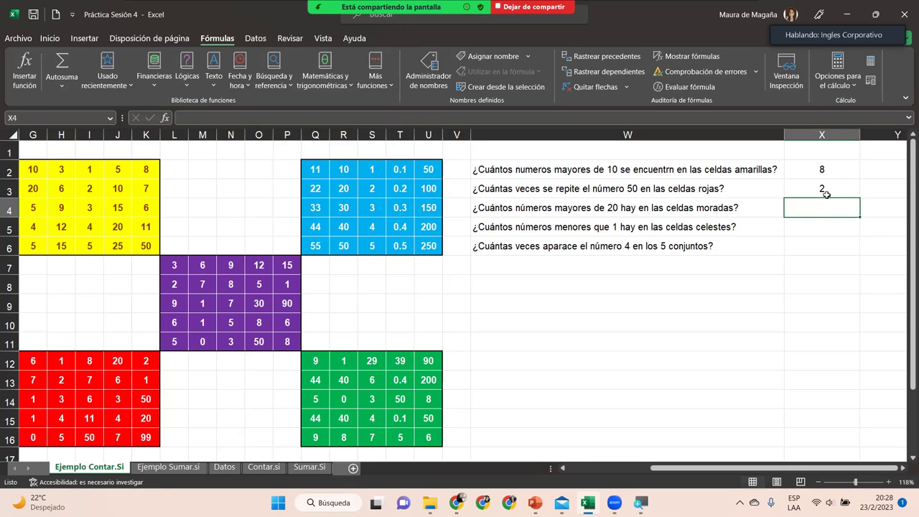
- Enter =CONTAR.SI(L7:P11;>20) in X4 to count purple-block values over 20, leaving the criterion unquoted
text(=cont)
key(Down)
key(Down)
key(Tab)
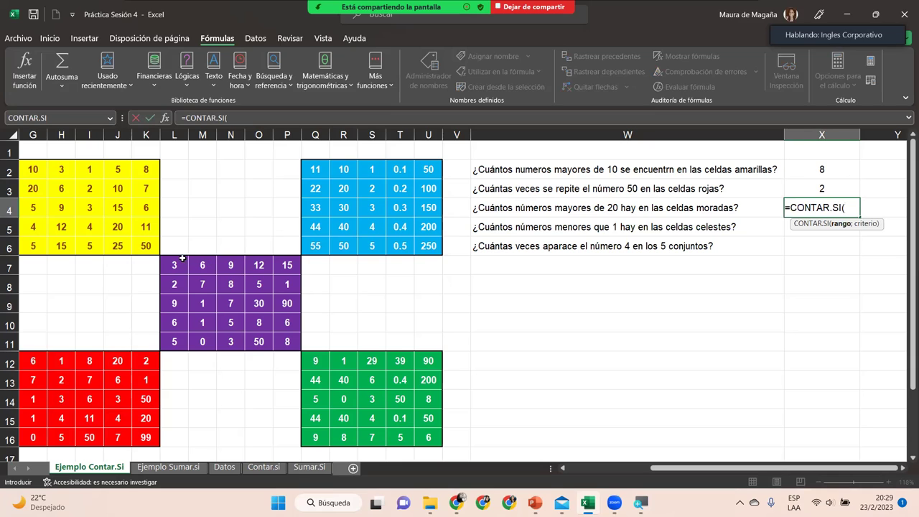
drag(178, 264, 291, 339)
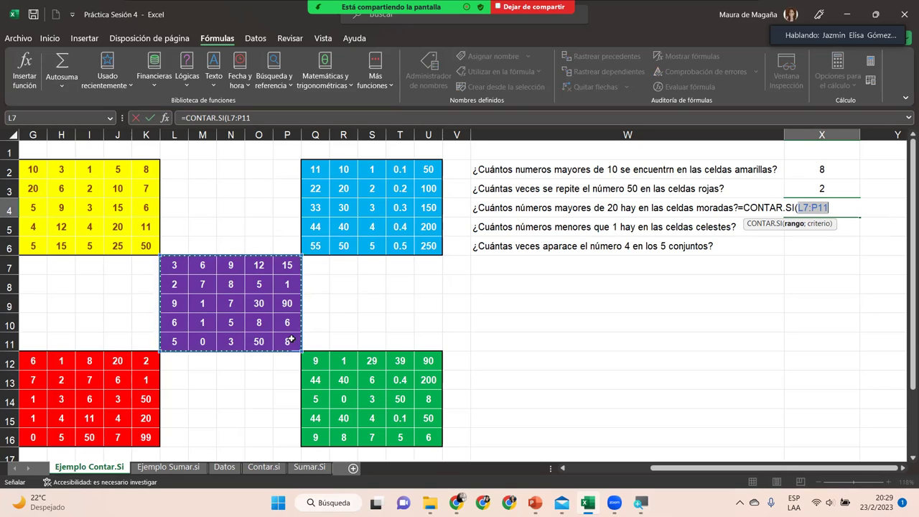
text(;)
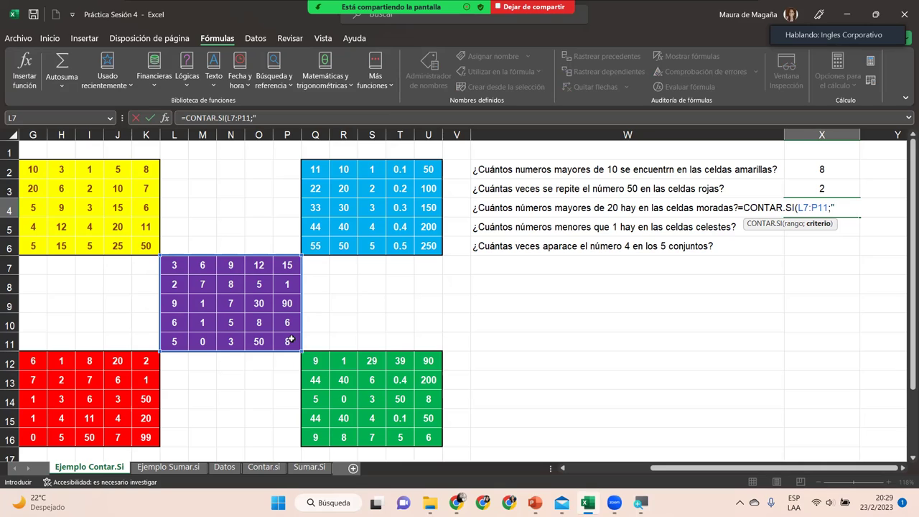
text(>20)
text(")
text())
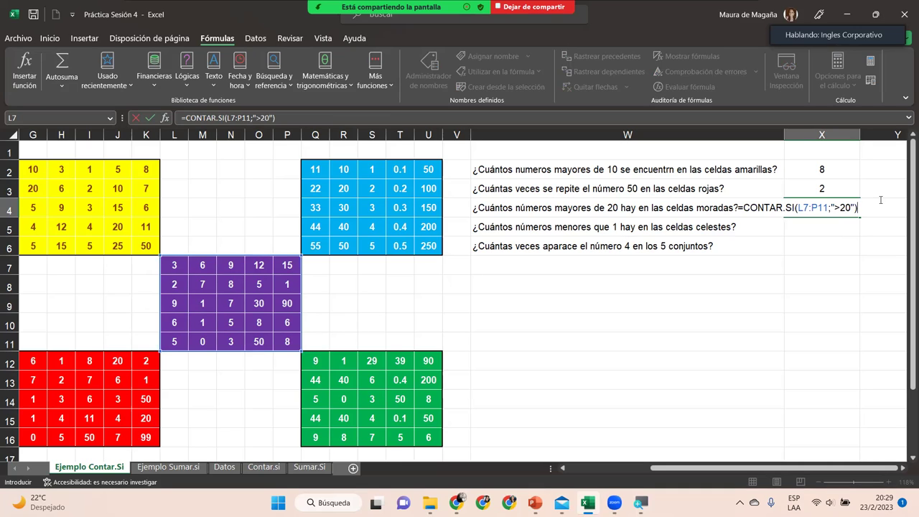
click(860, 206)
click(819, 224)
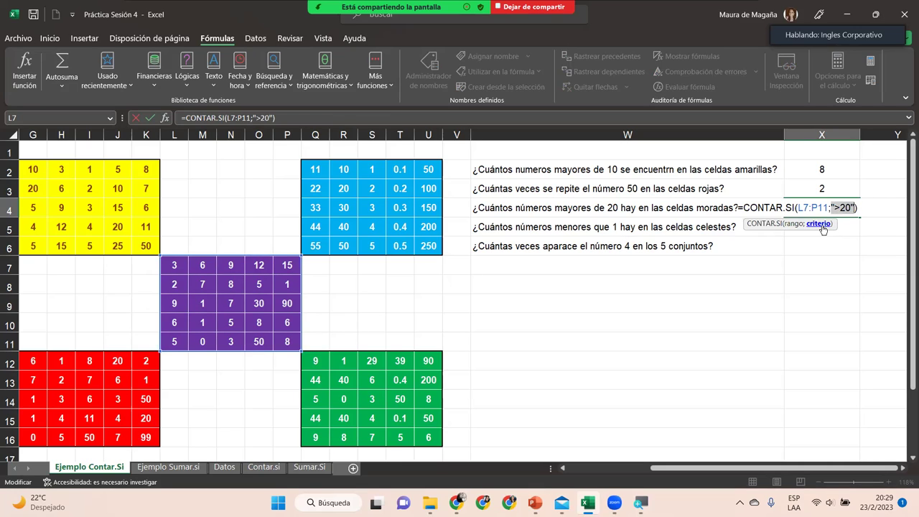
text(>20)
key(Return)
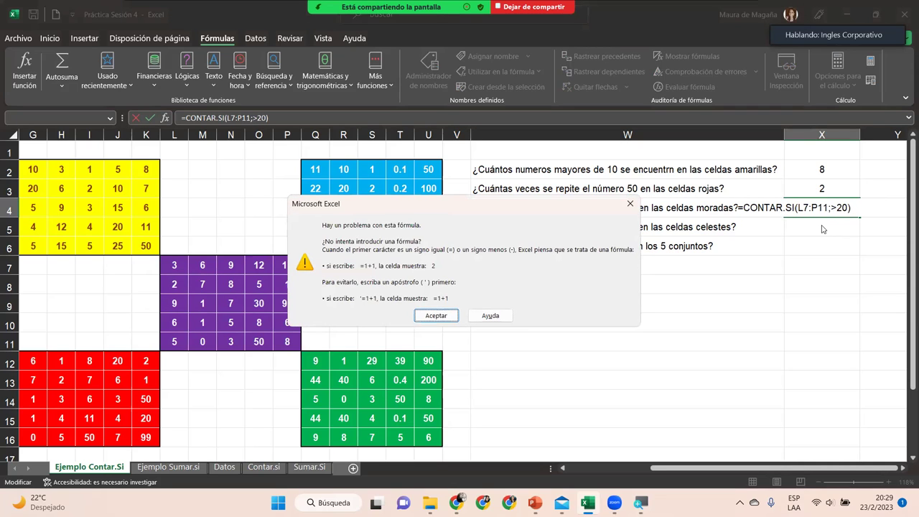
- Dismiss the error and quote the criterion so X4 holds =CONTAR.SI(L7:P11;">20"), returning 3
click(445, 316)
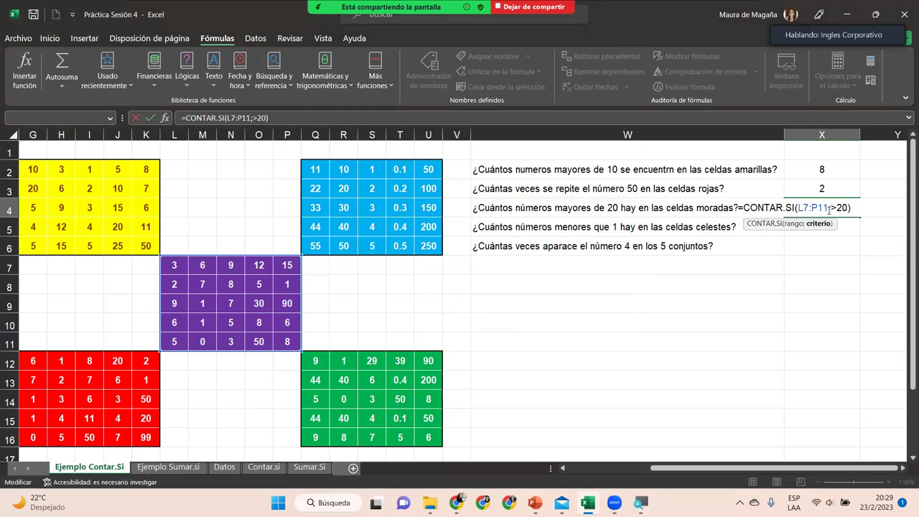
click(831, 208)
text(")
key(Right)
key(Right)
key(Right)
text(2)
key(BackSpace)
text(")
key(Return)
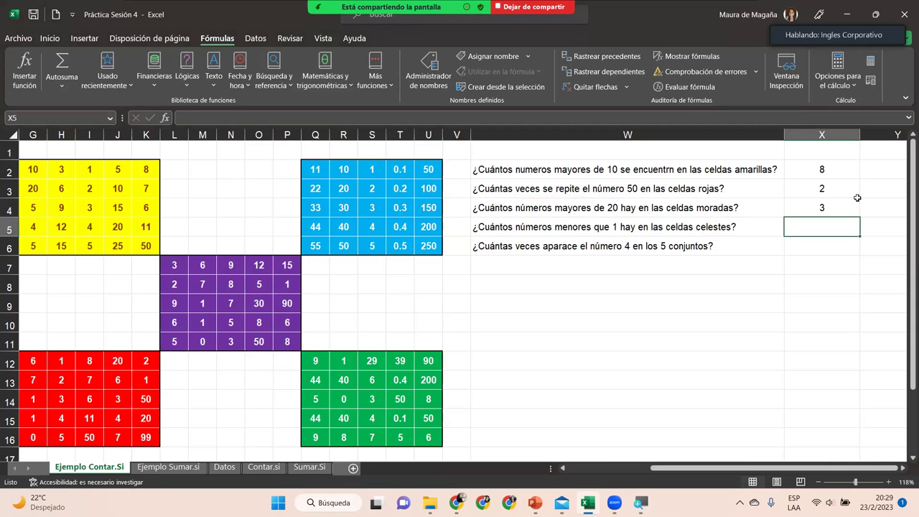
click(845, 206)
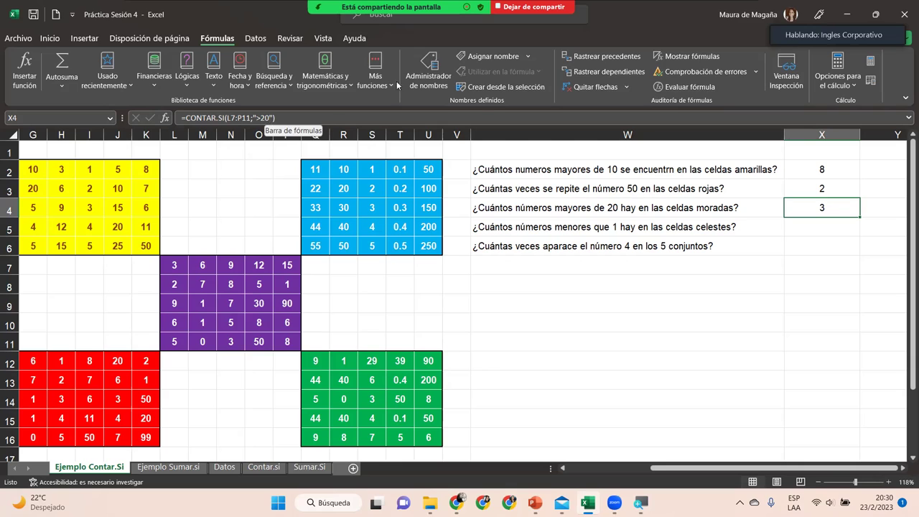
double_click(831, 210)
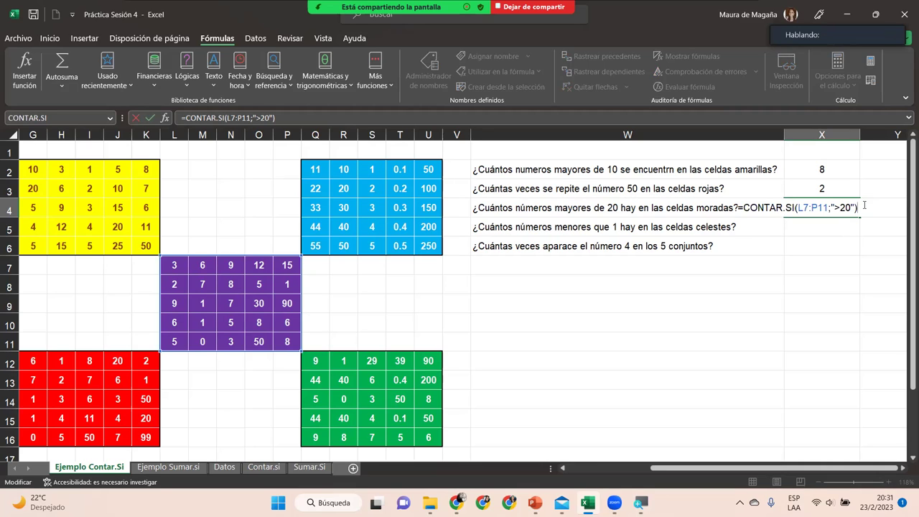
key(Return)
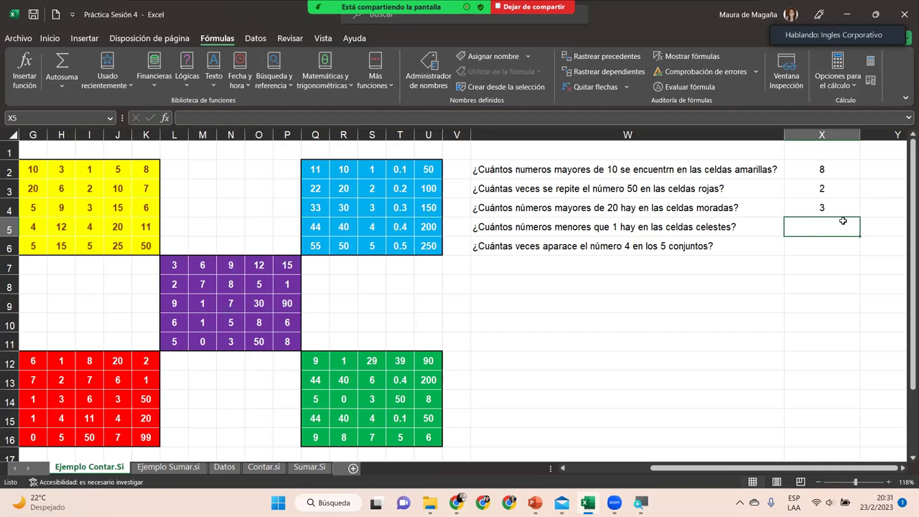
- Enter a CONTAR.SI formula in X5 counting light-blue Q2:U6 values below 1, giving 5
text(=CONT)
key(Down)
key(Down)
key(Tab)
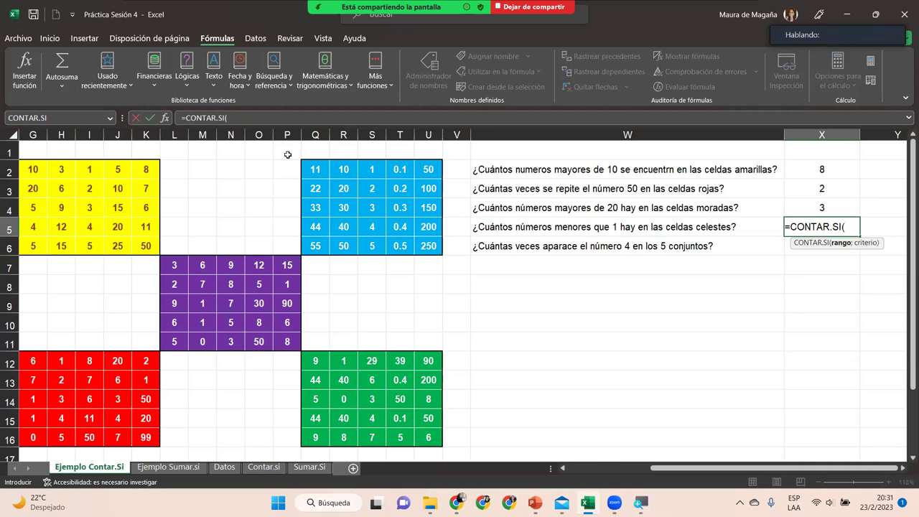
click(314, 169)
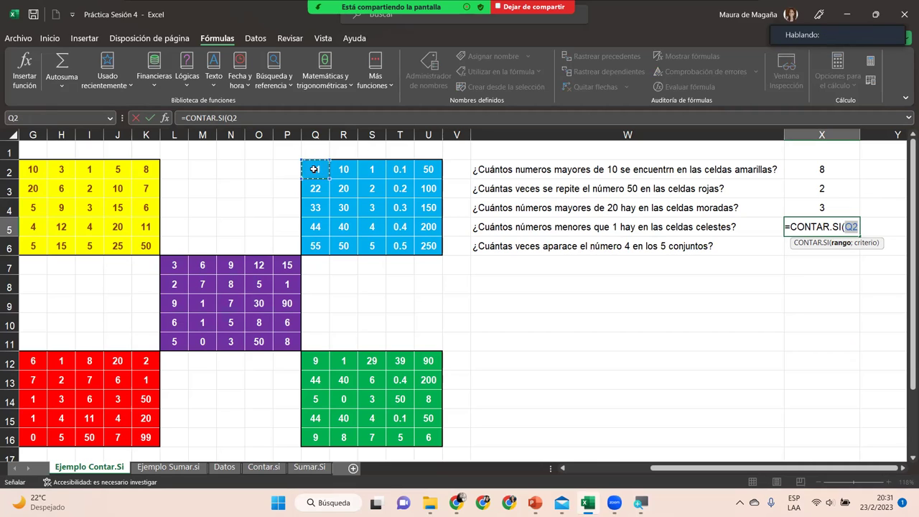
mouse_move(329, 173)
mouse_down()
mouse_move(409, 219)
mouse_move(426, 246)
mouse_up()
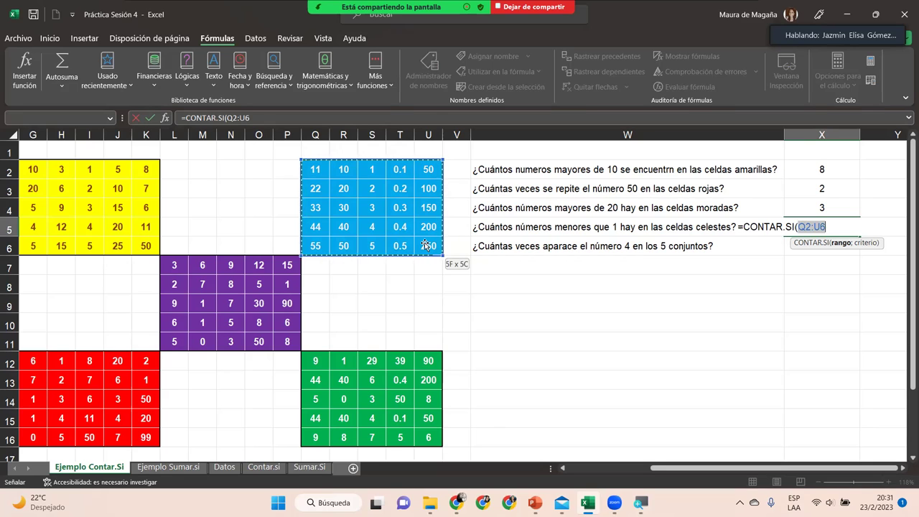
drag(426, 245, 426, 246)
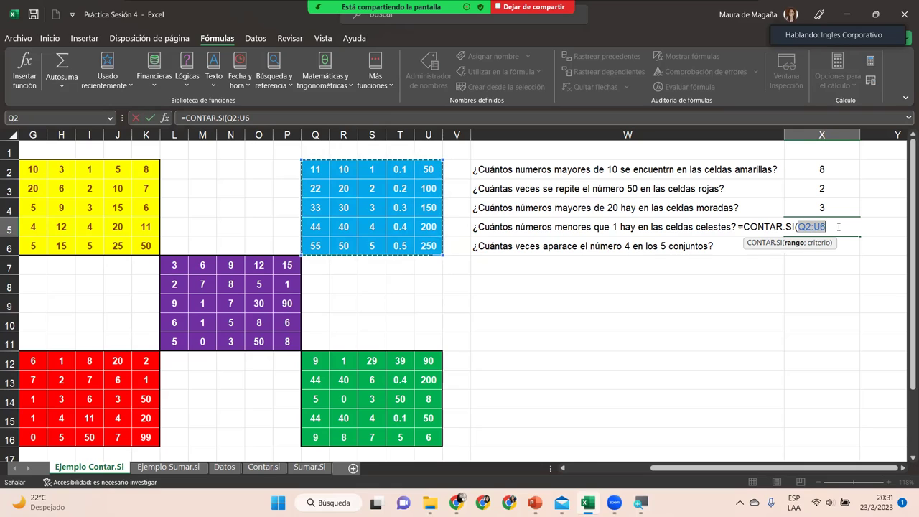
text(;)
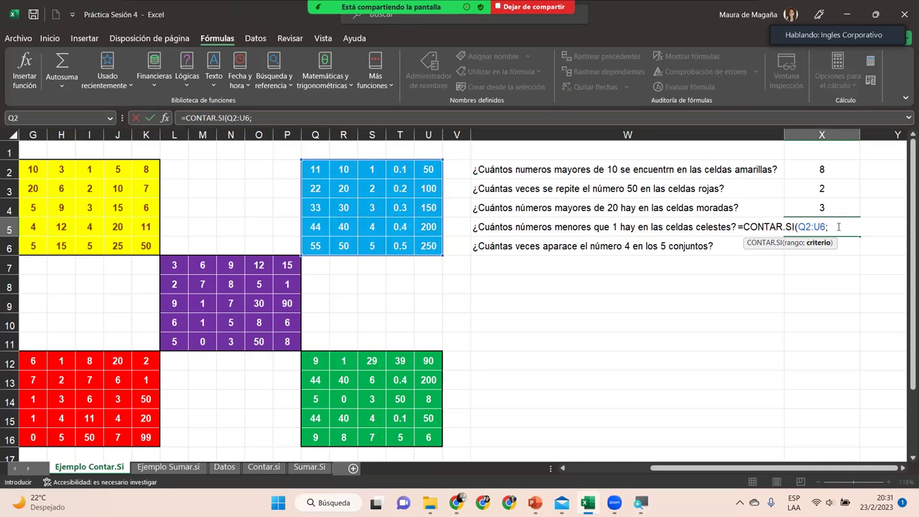
text(>)
text("<1)
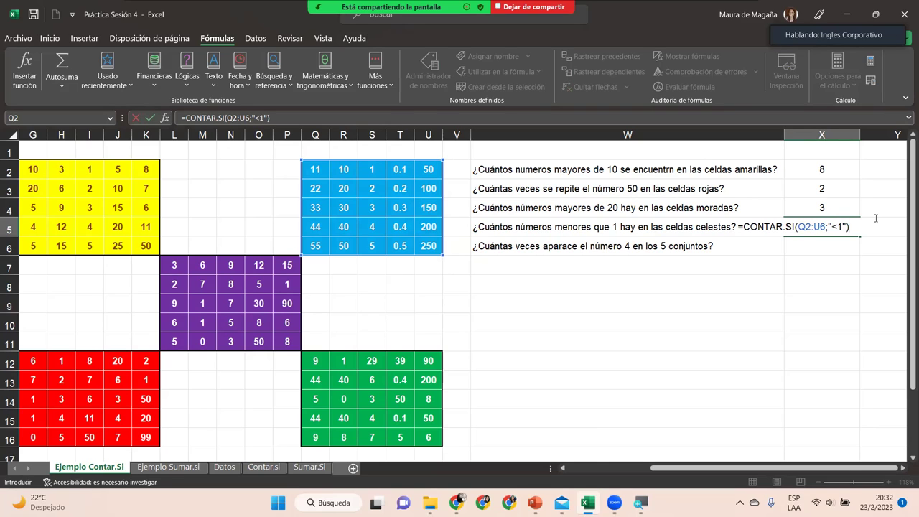
key(Return)
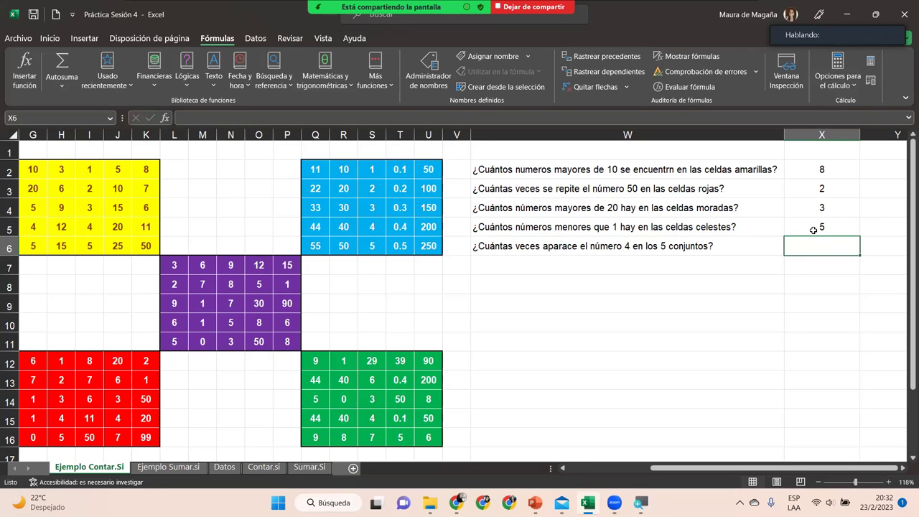
- Start a CONTAR.SI formula in X6, trying the whole G2:U16 area as range, then removing it
text(=)
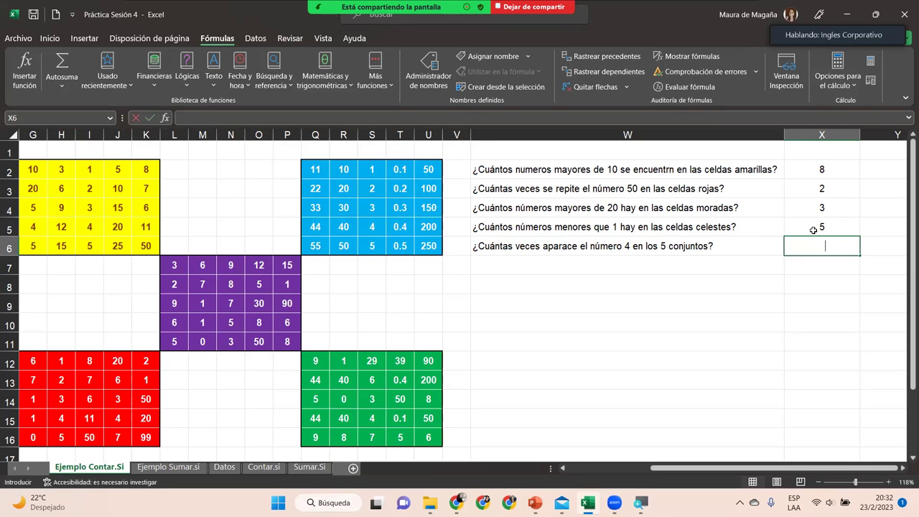
text(cont)
key(Down)
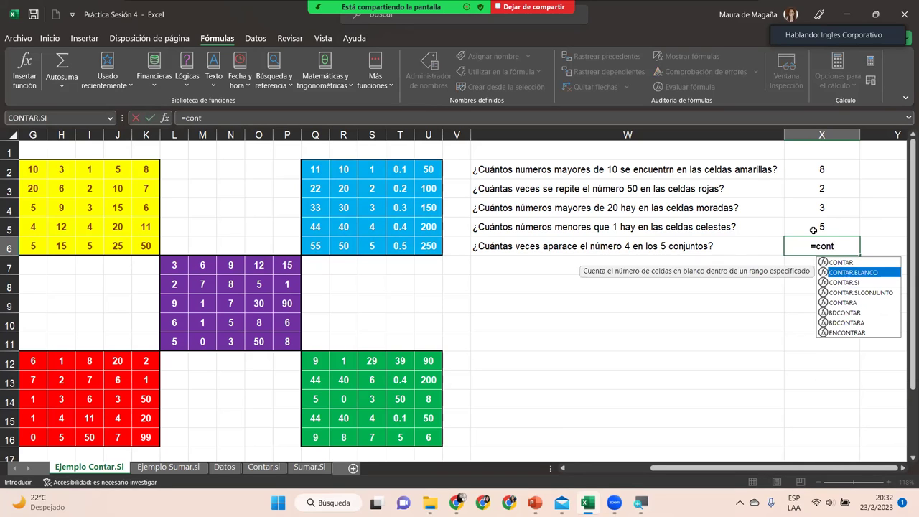
key(Down)
key(Tab)
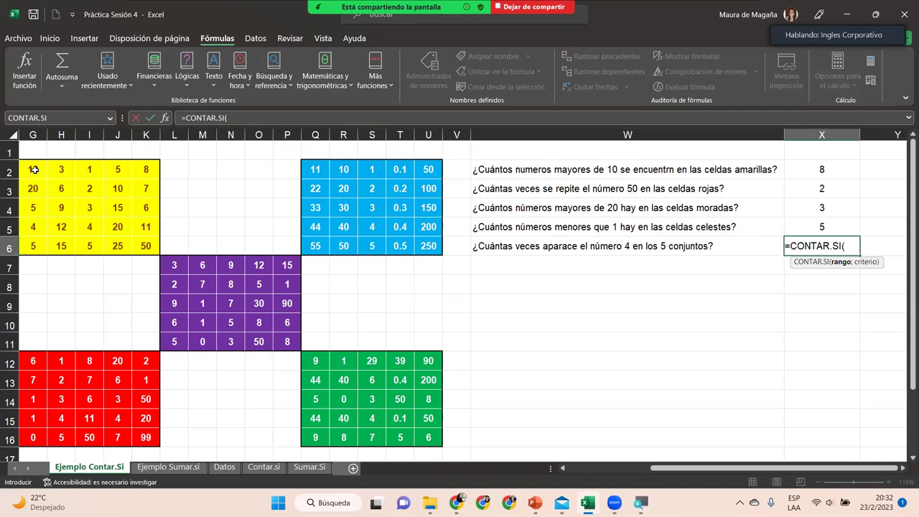
drag(33, 170, 424, 431)
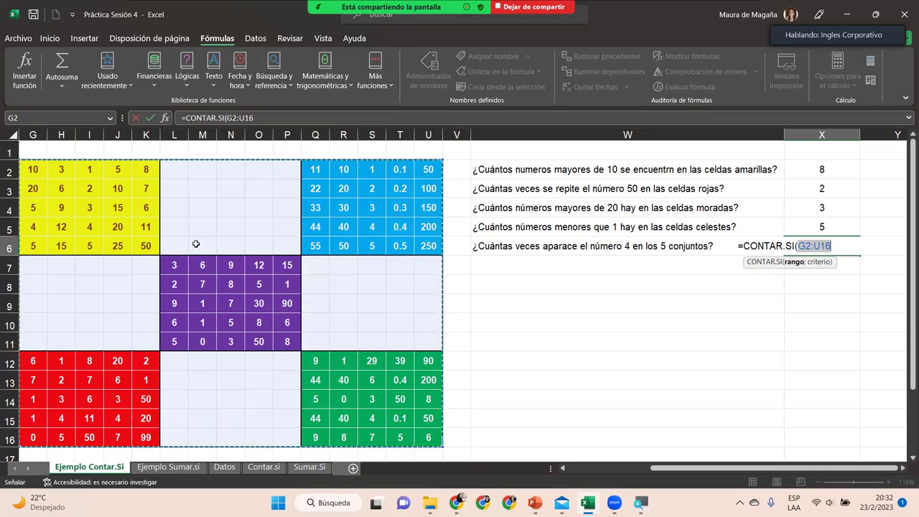
key(BackSpace)
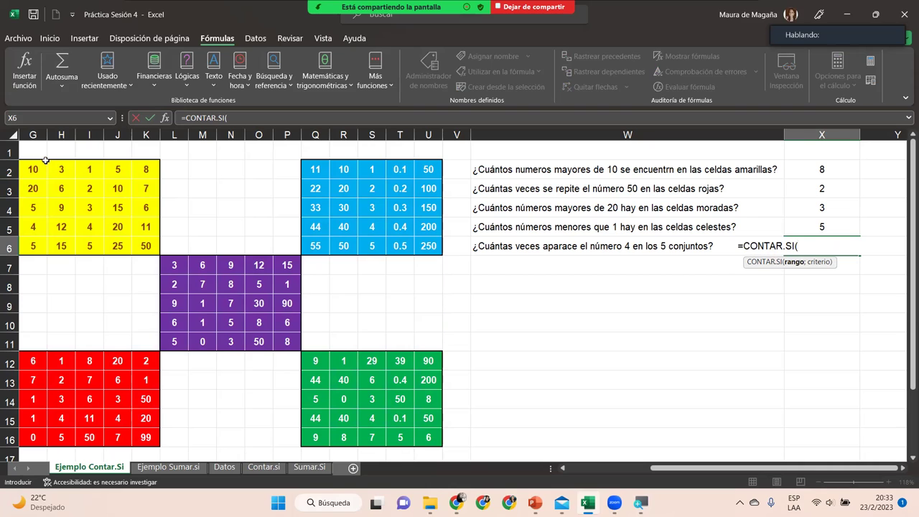
- List blocks G2:K6, Q2:U6, L7:P11, G12:K16, Q12:U16 separately with criterion "=4" and enter it
mouse_move(35, 170)
mouse_down()
mouse_move(141, 237)
mouse_move(143, 250)
mouse_up()
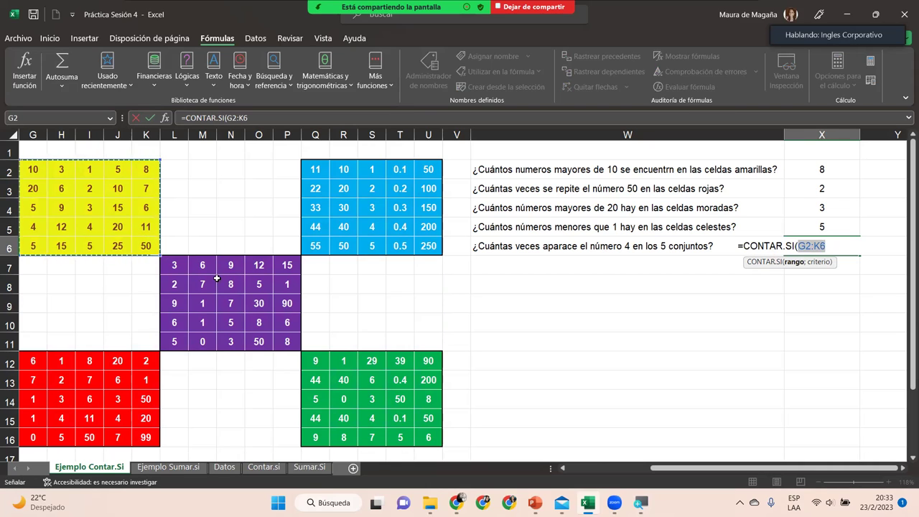
text(;)
click(312, 173)
drag(375, 189, 414, 242)
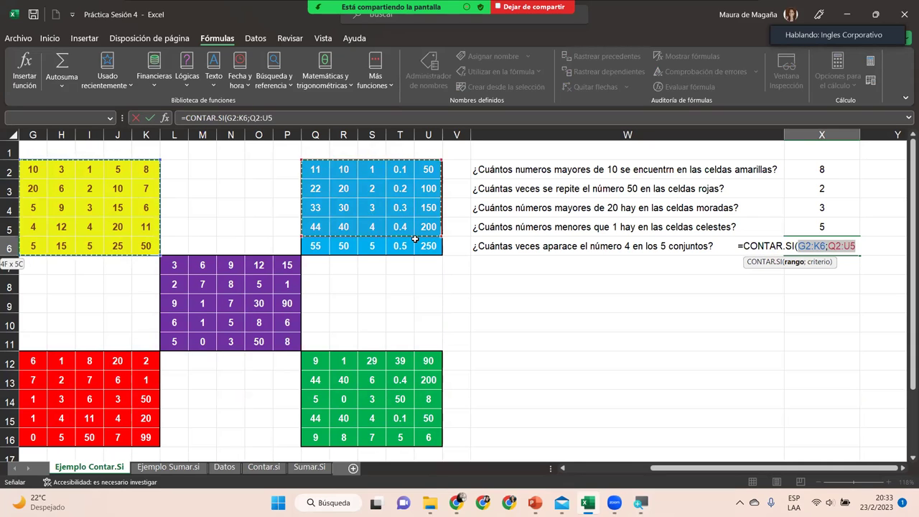
text(;)
mouse_move(176, 265)
mouse_down()
mouse_move(268, 304)
mouse_move(291, 344)
mouse_up()
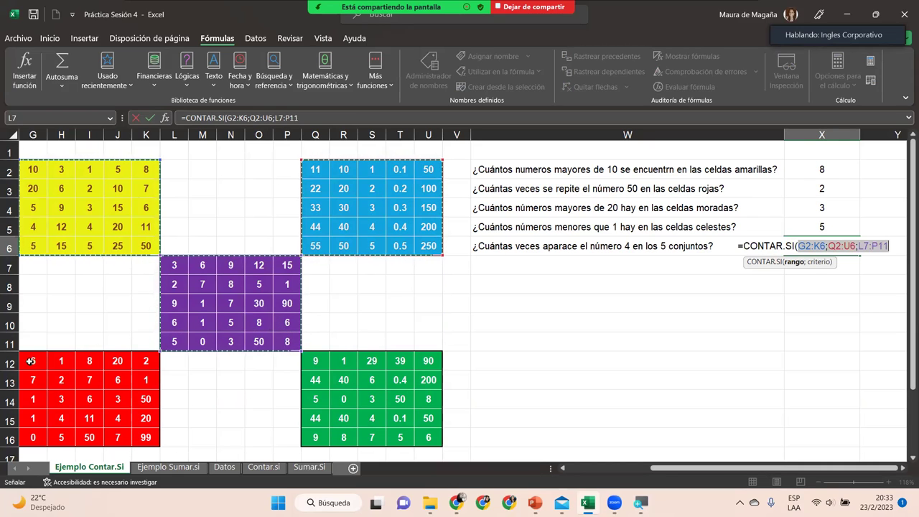
text(;)
drag(33, 360, 146, 437)
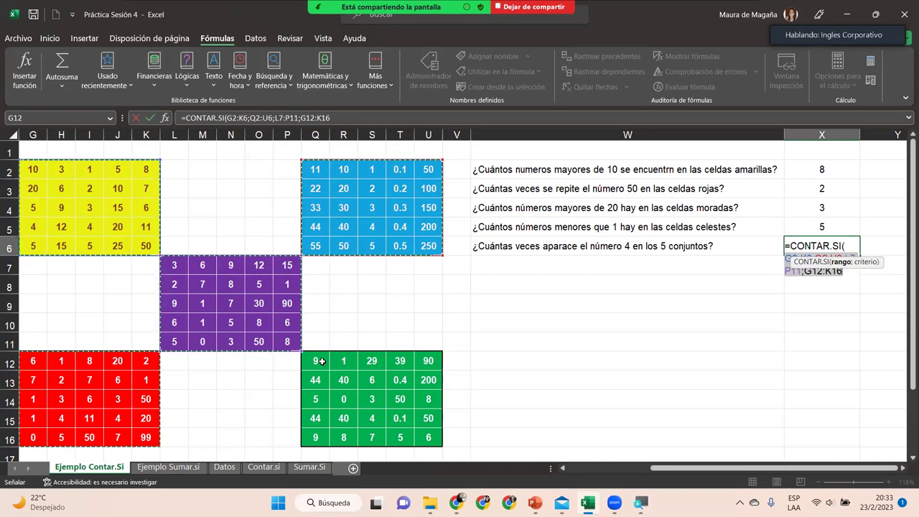
text(;)
drag(319, 363, 421, 436)
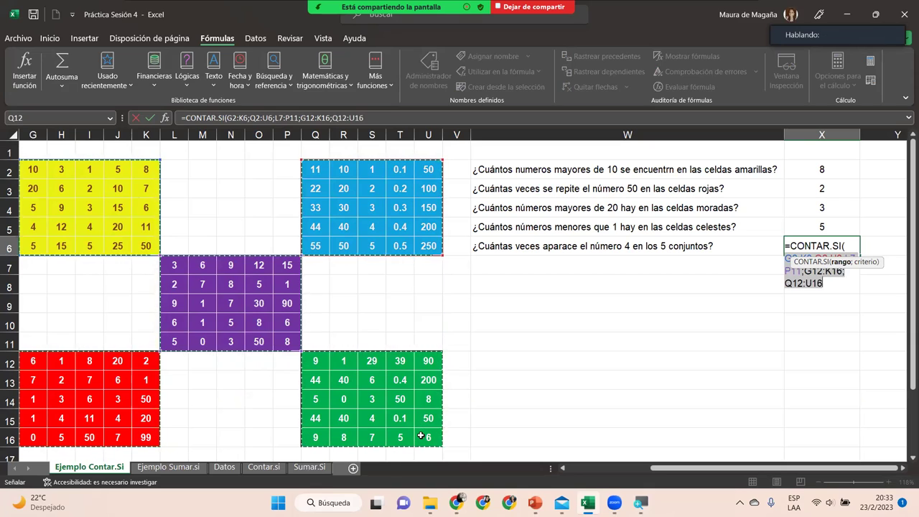
text(;)
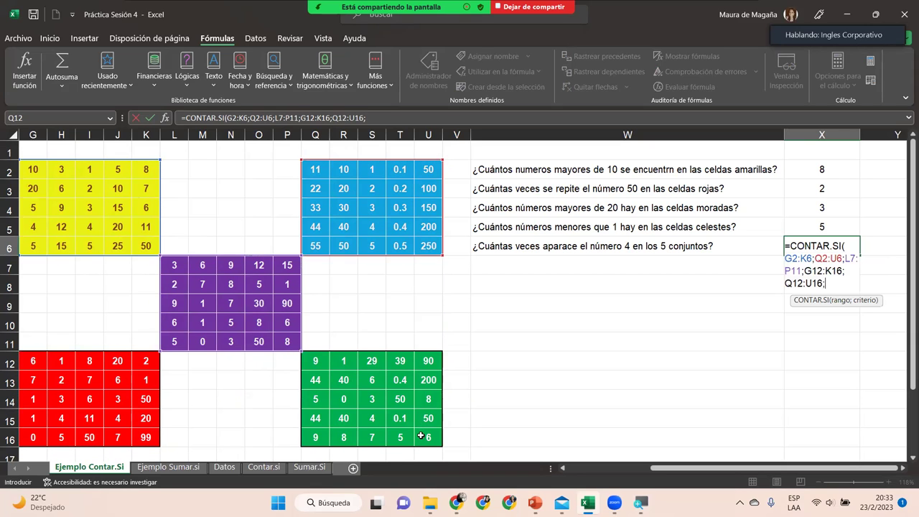
text("=4")
text())
key(Return)
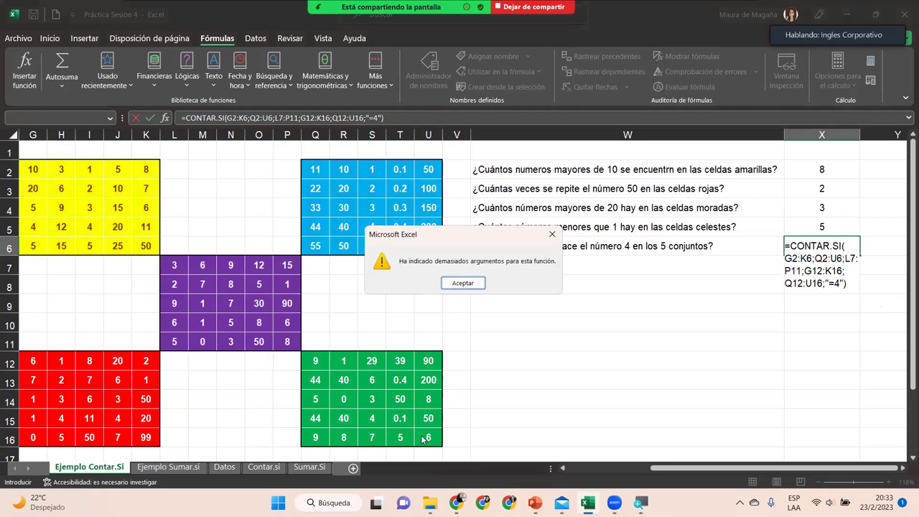
- Dismiss the too-many-arguments warning and cancel the formula edit, leaving X6 empty
key(Return)
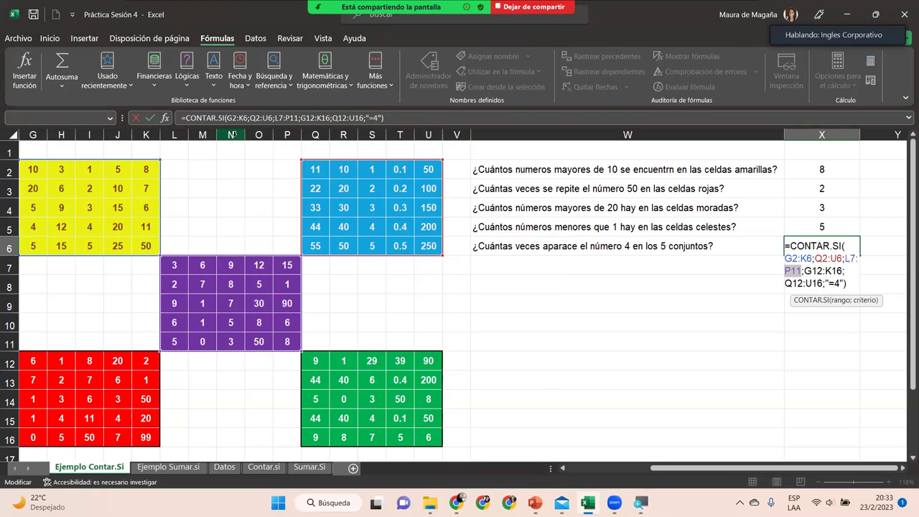
click(229, 117)
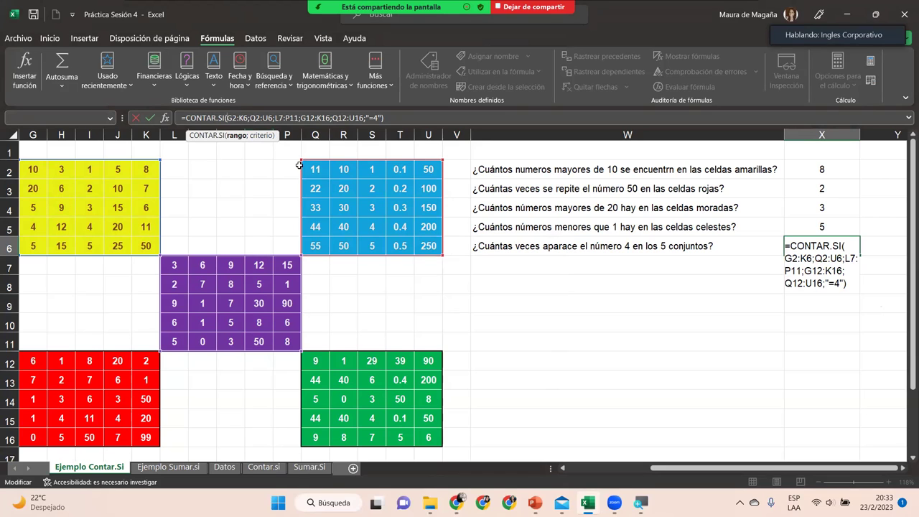
key(Escape)
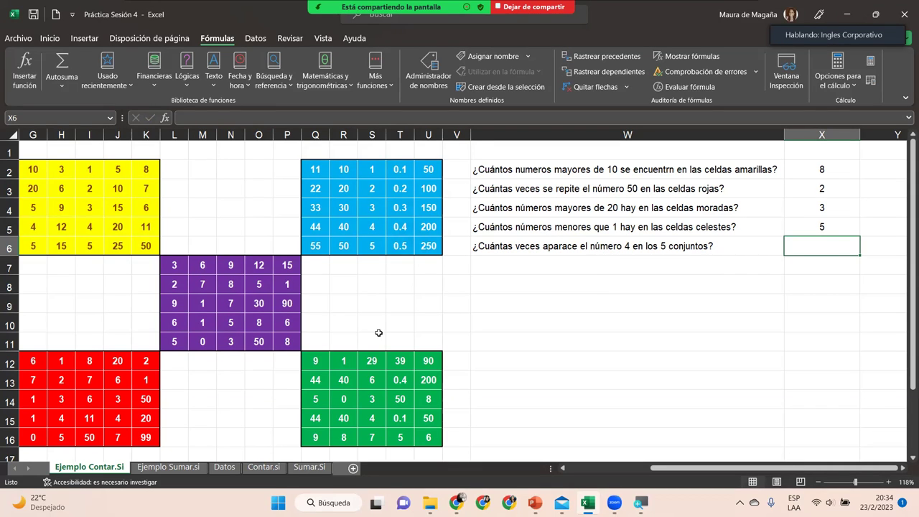
- Enter =CONTAR.SI(G2:U16;"=4") in X6, correcting a mistaken CONCAT pick, to count 6 fours
text(=)
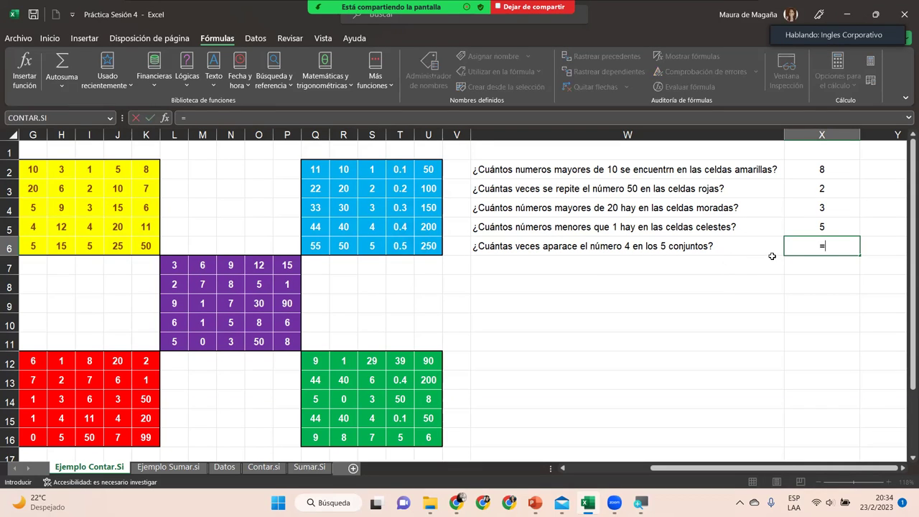
text(con)
key(Tab)
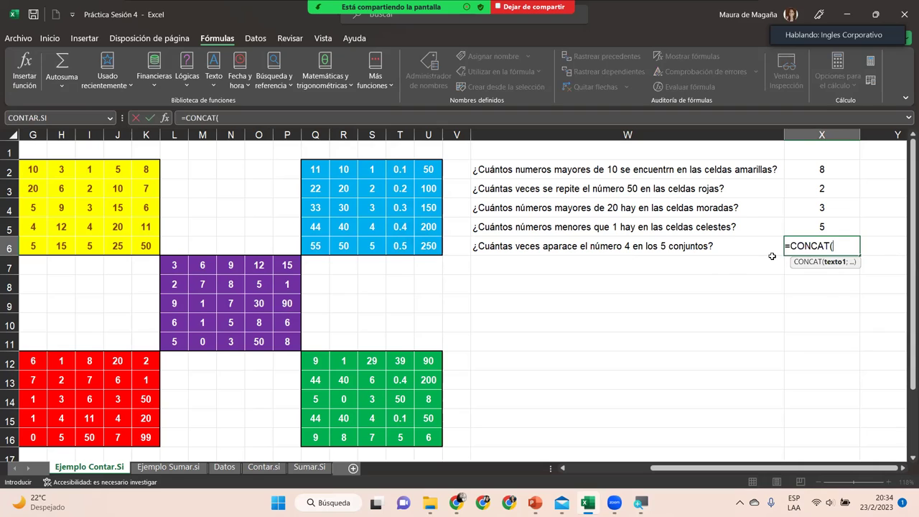
key(BackSpace)
key(BackSpace)
key(BackSpace)
key(BackSpace)
key(BackSpace)
text(n)
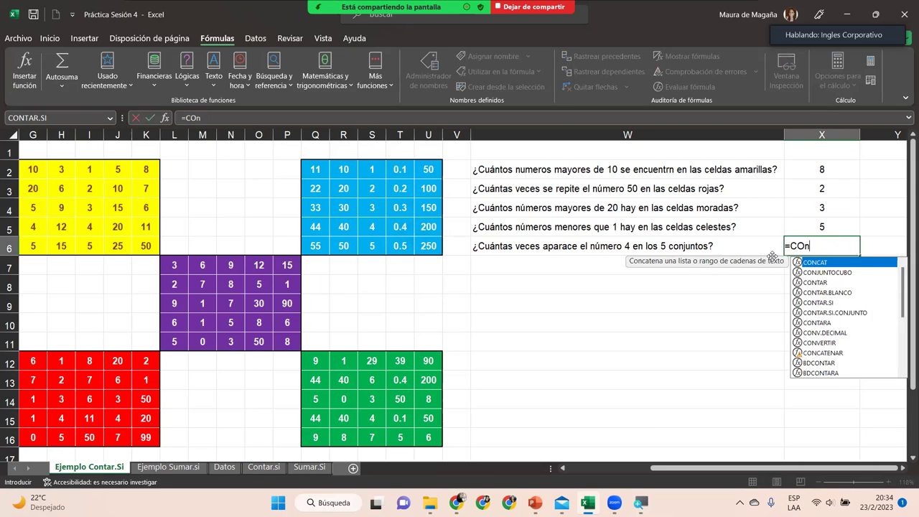
text(ta)
key(Down)
key(Down)
key(Tab)
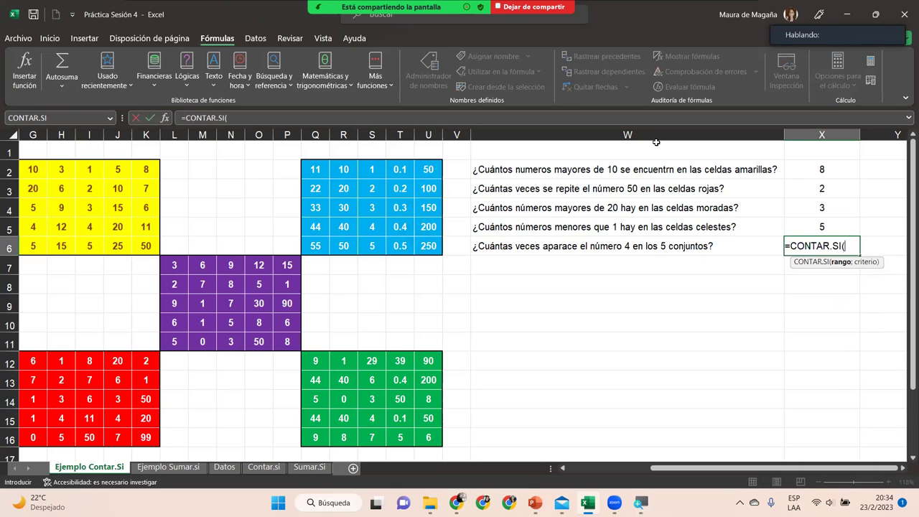
drag(32, 169, 118, 188)
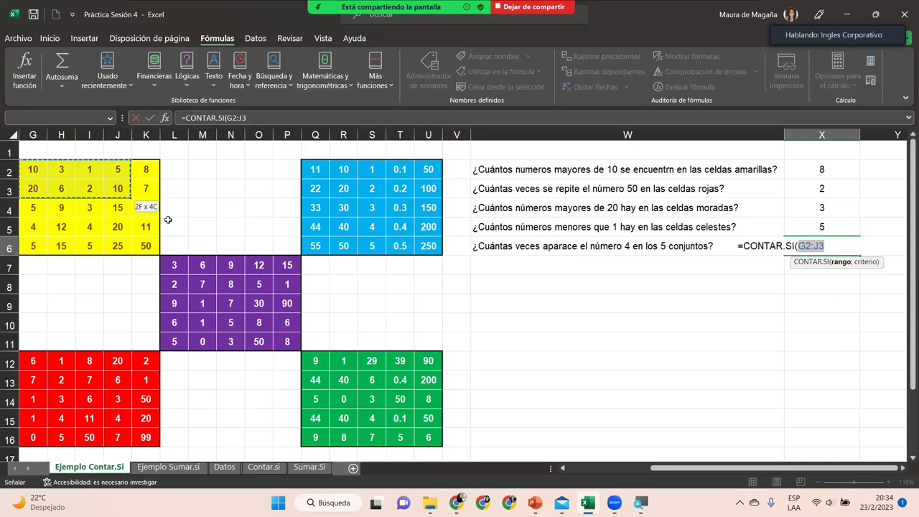
drag(167, 219, 419, 436)
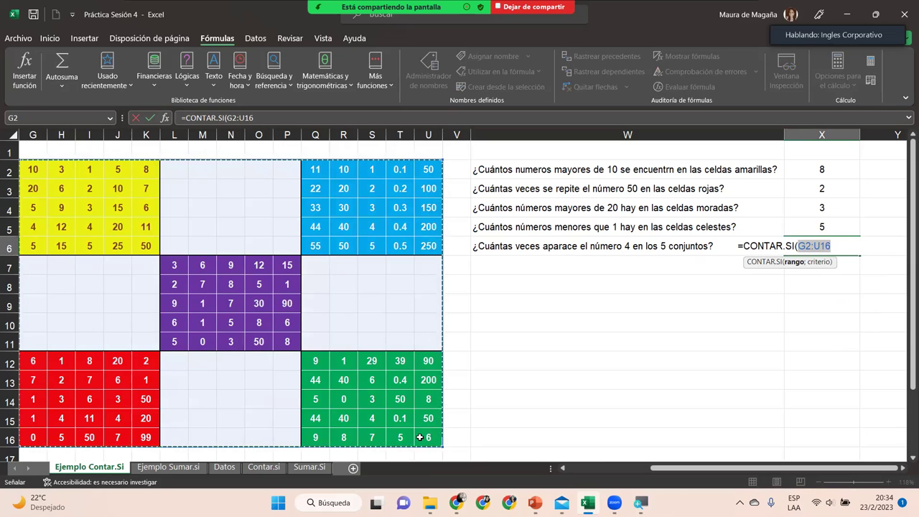
text(;)
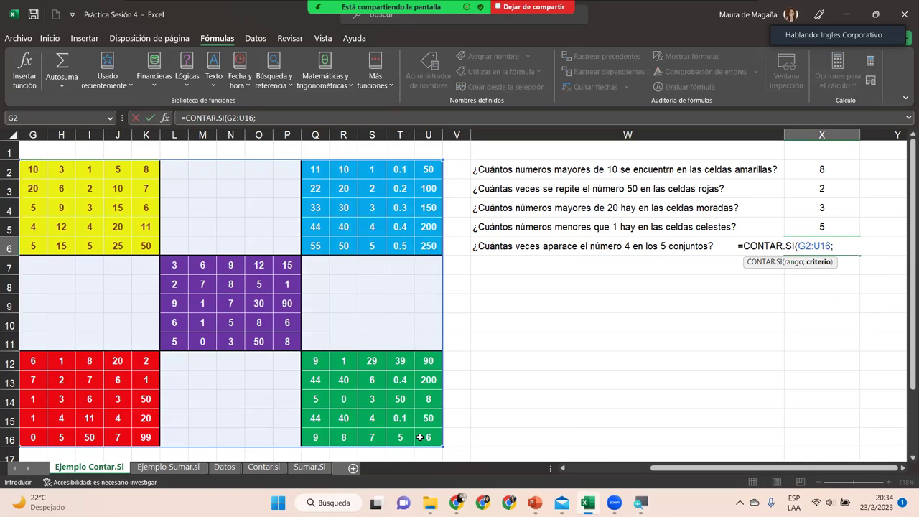
text("=4")
text())
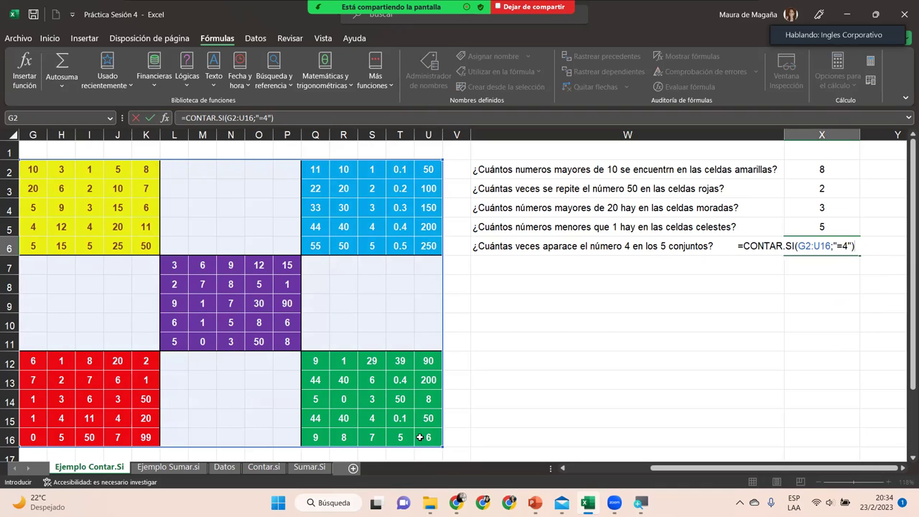
key(Return)
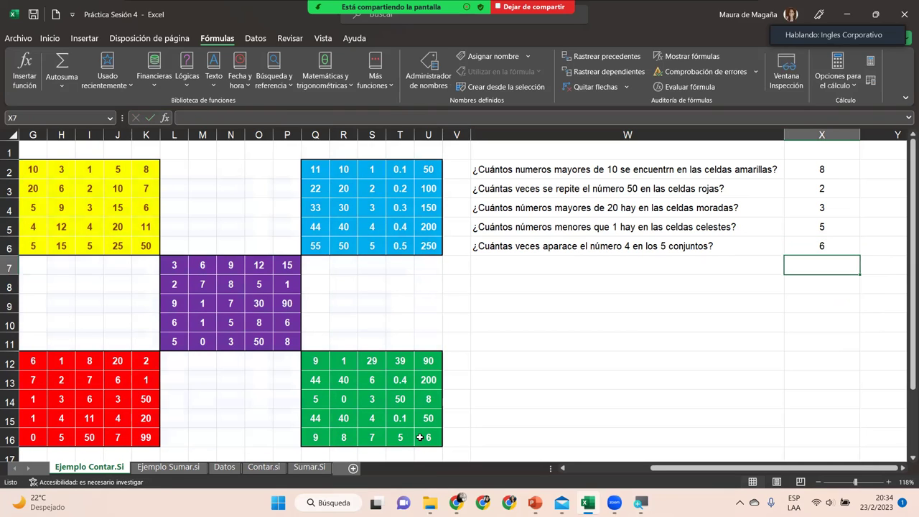
key(Up)
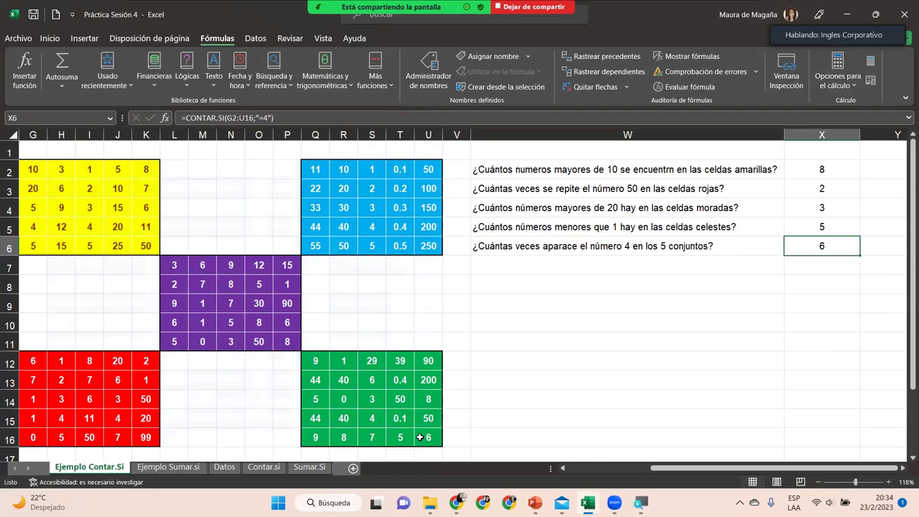
- Recheck X6's formula, still 6, then bring up the La Ruleta Aleatoria page in Chrome
key(F2)
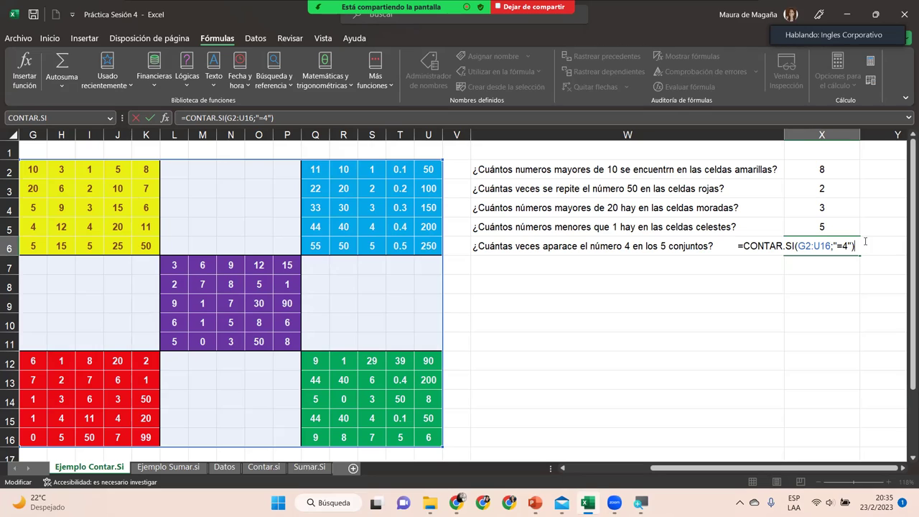
key(Return)
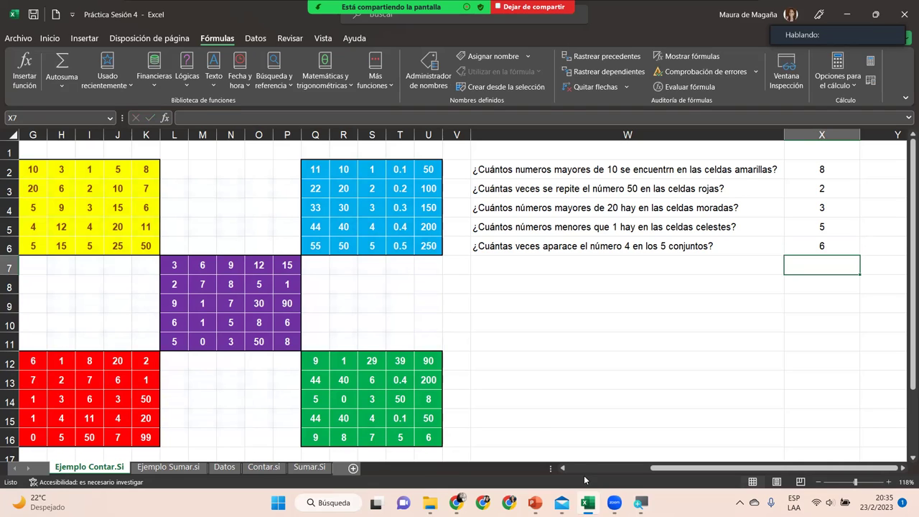
key(alt+Tab)
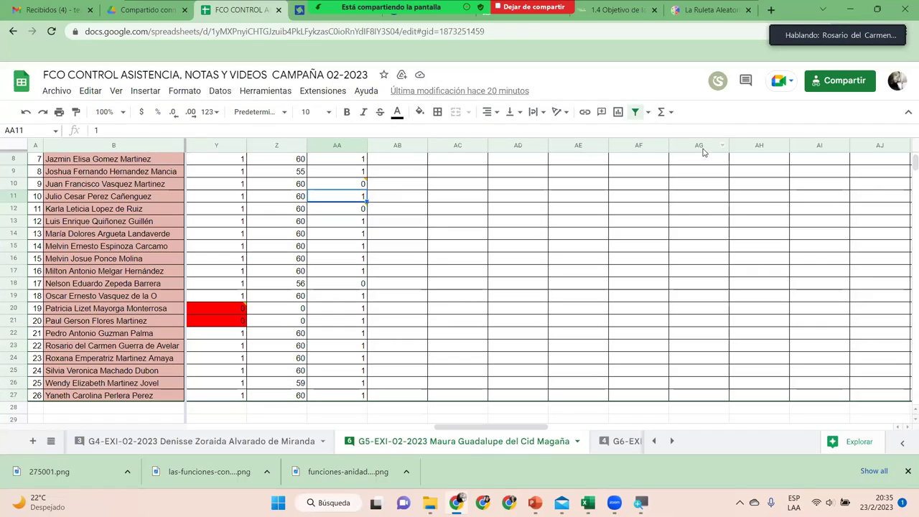
click(724, 14)
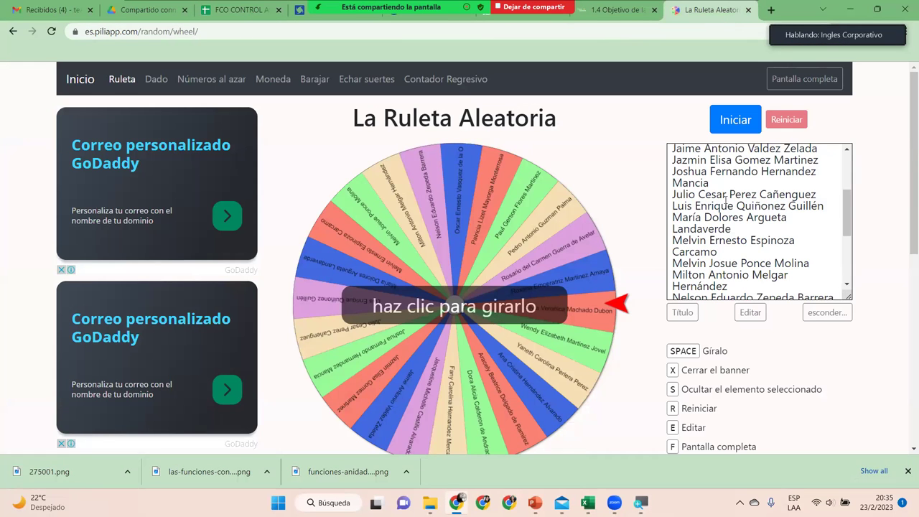
- Spin the La Ruleta Aleatoria name wheel to pick a student at random
scroll(904, 146, down, 1)
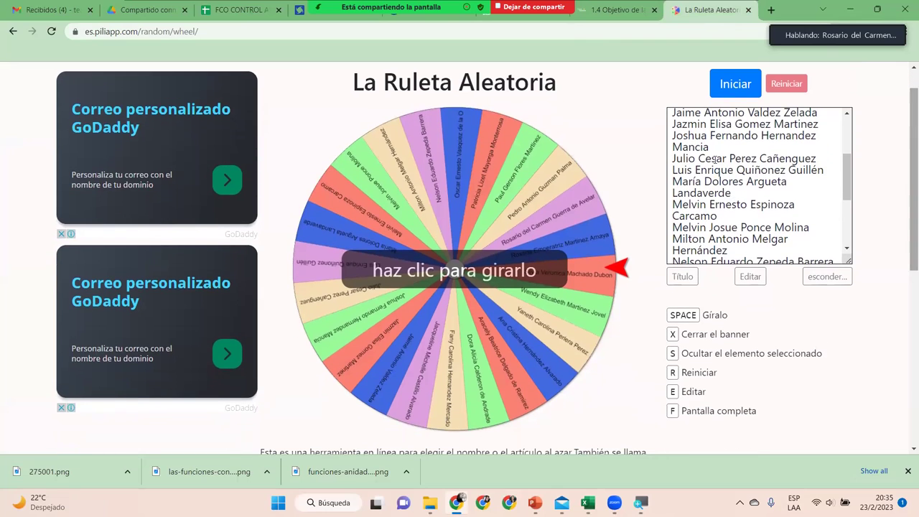
click(495, 270)
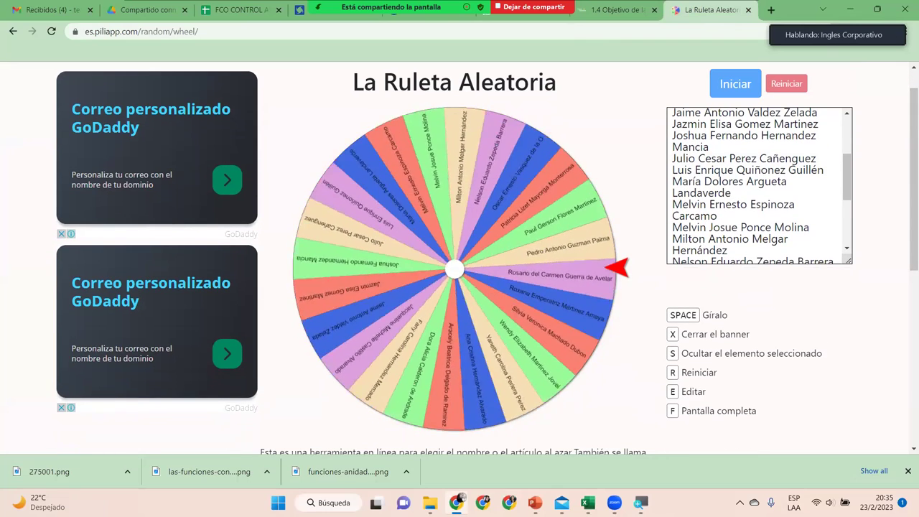
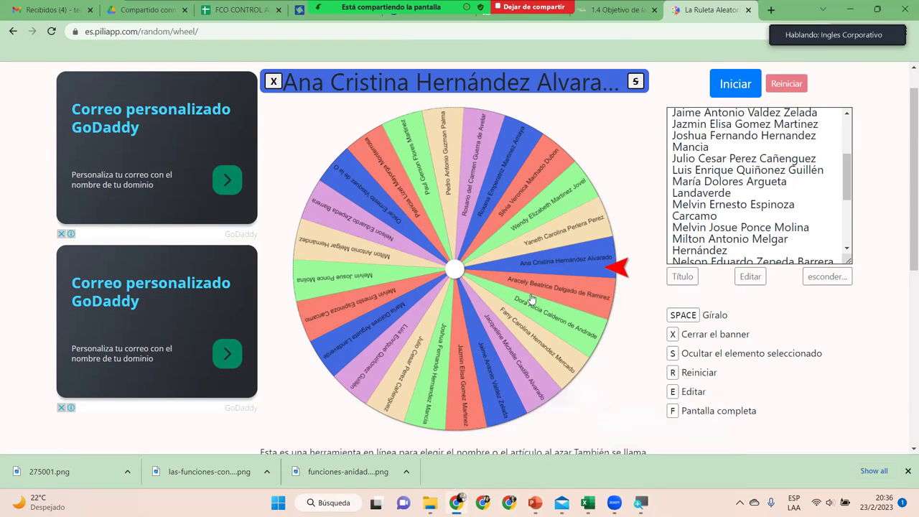
- Spin the PiliApp wheel to draw a participant and hide the drawn name
click(471, 319)
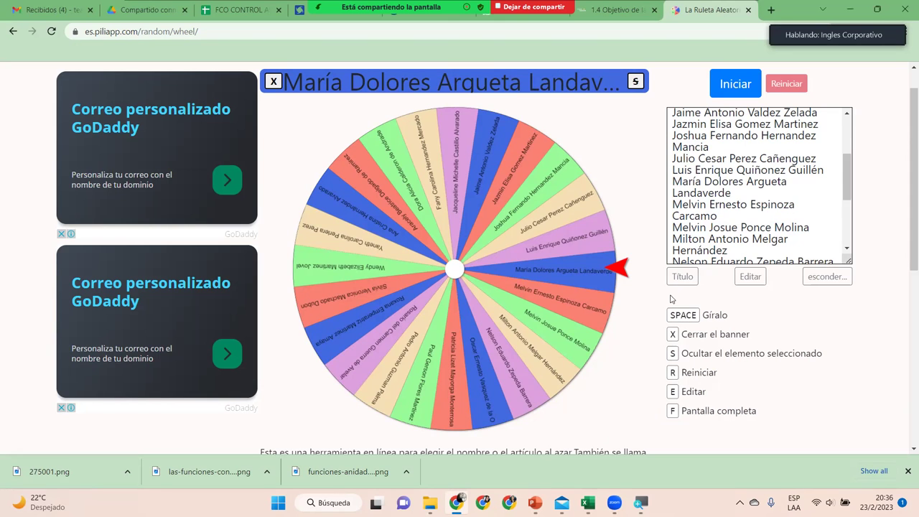
key(s)
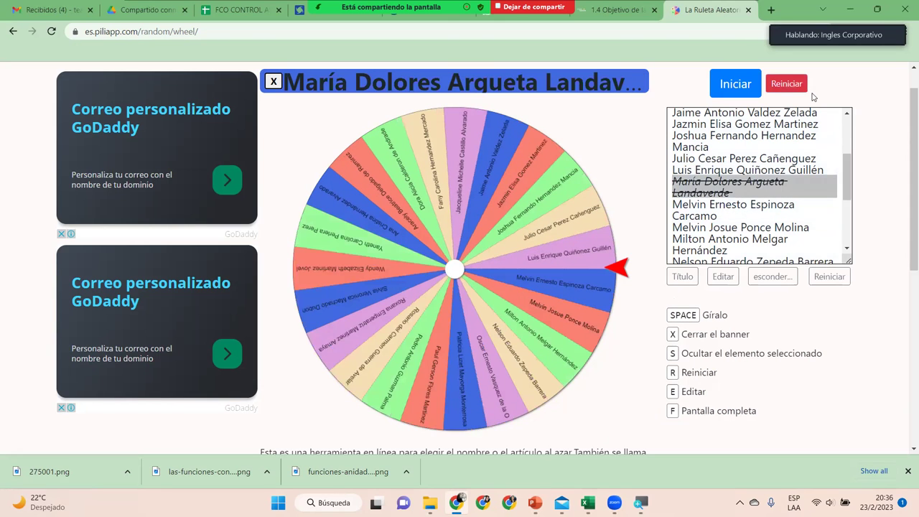
key(alt+Tab)
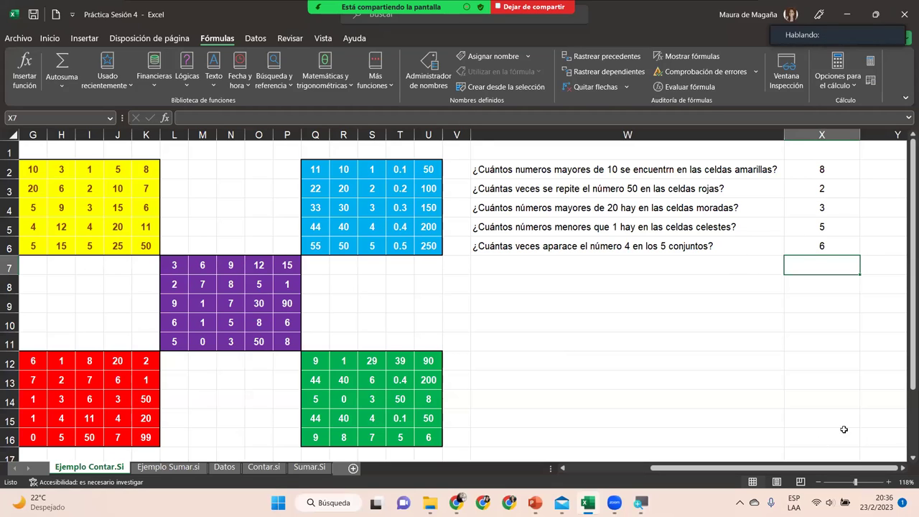
mouse_move(823, 468)
mouse_down()
mouse_move(740, 468)
mouse_move(830, 467)
mouse_up()
click(766, 296)
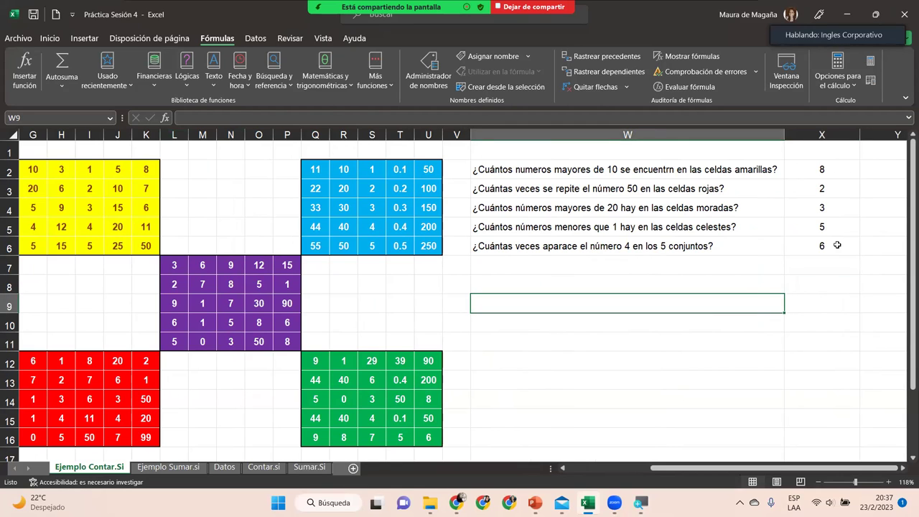
click(719, 272)
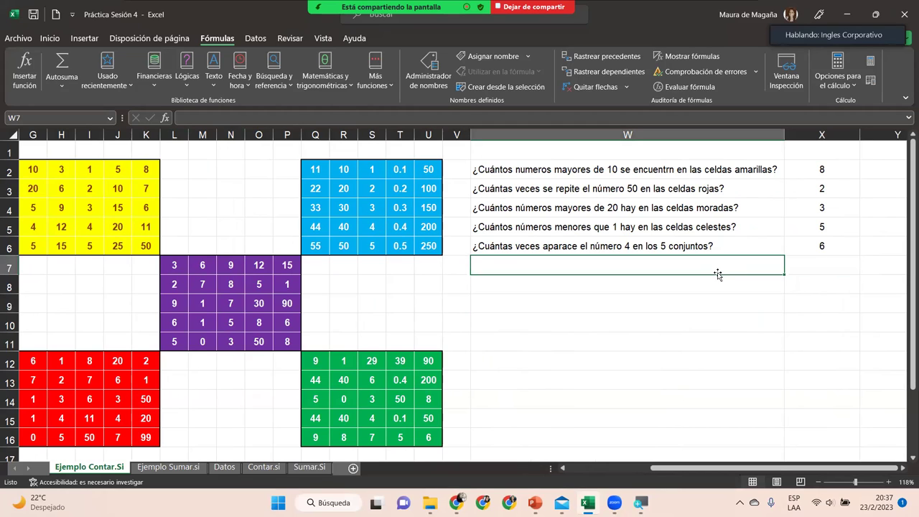
click(697, 174)
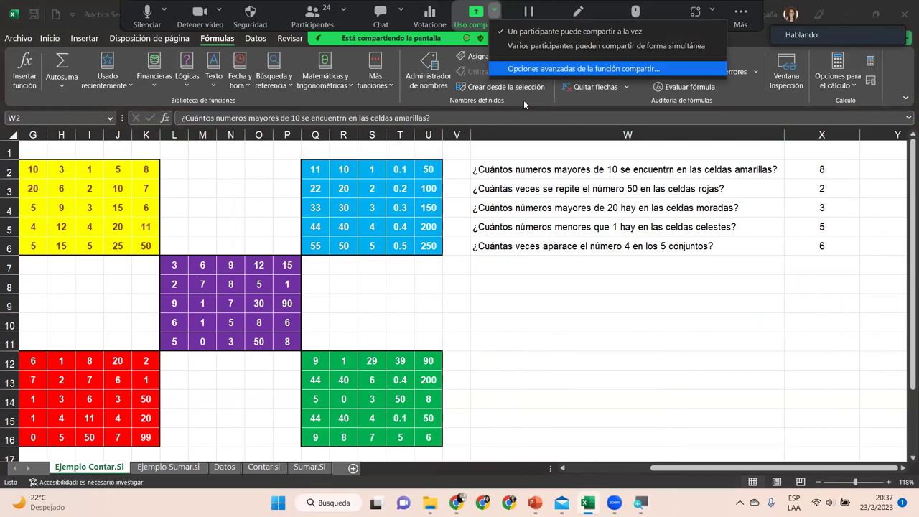
click(583, 69)
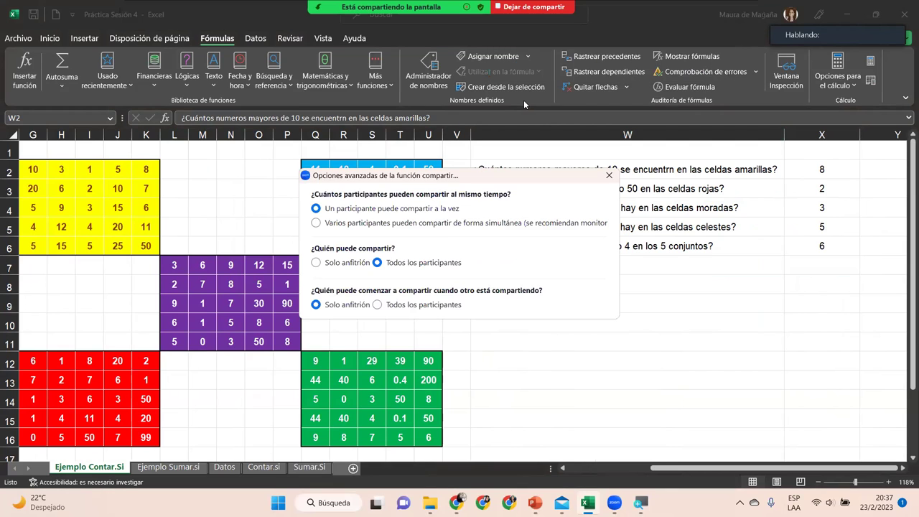
click(611, 175)
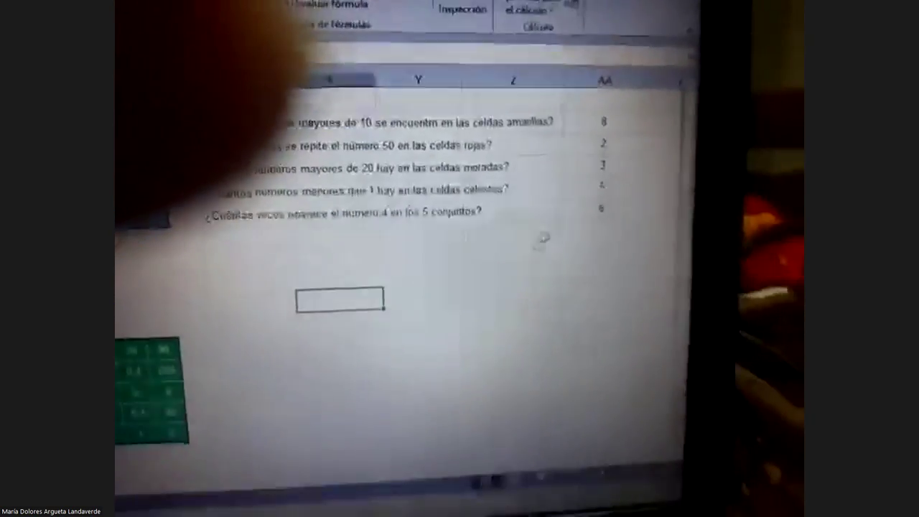
click(655, 209)
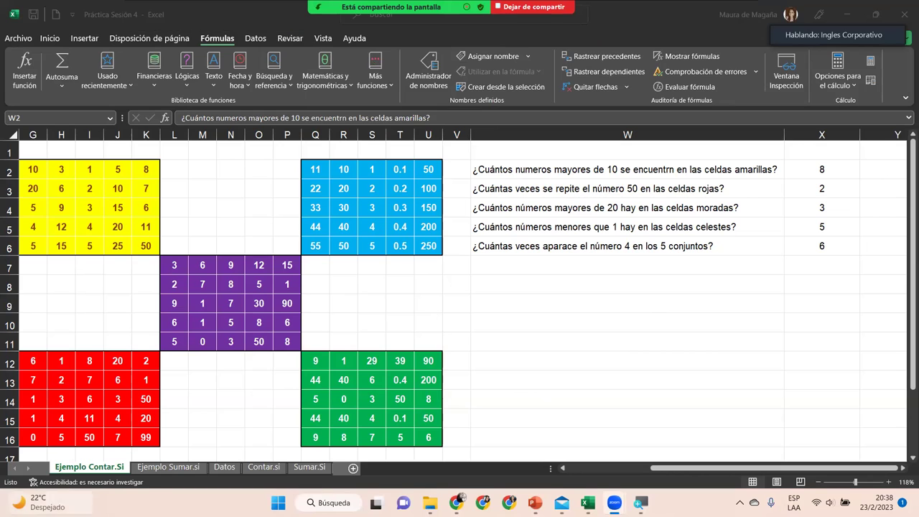
- Show the Ejemplo Sumar.si sheet and select the empty Suma total cell D3
click(172, 469)
click(171, 469)
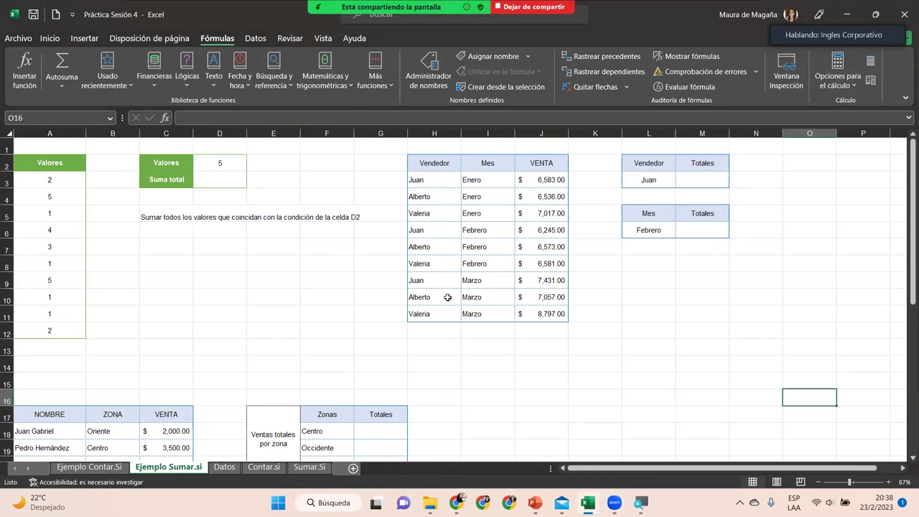
click(225, 177)
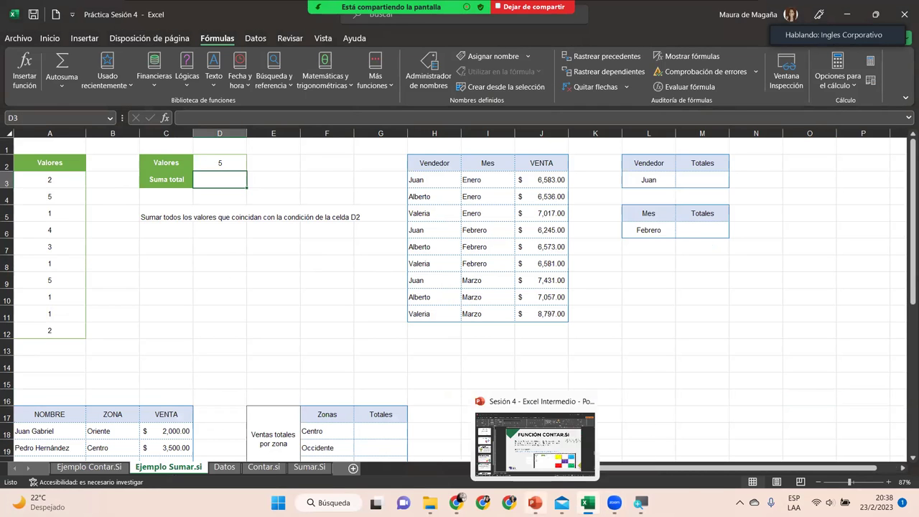
click(535, 503)
- Reposition the screenshot on the CONTAR.SI slide and run the slideshow, advancing one slide
drag(671, 315, 652, 320)
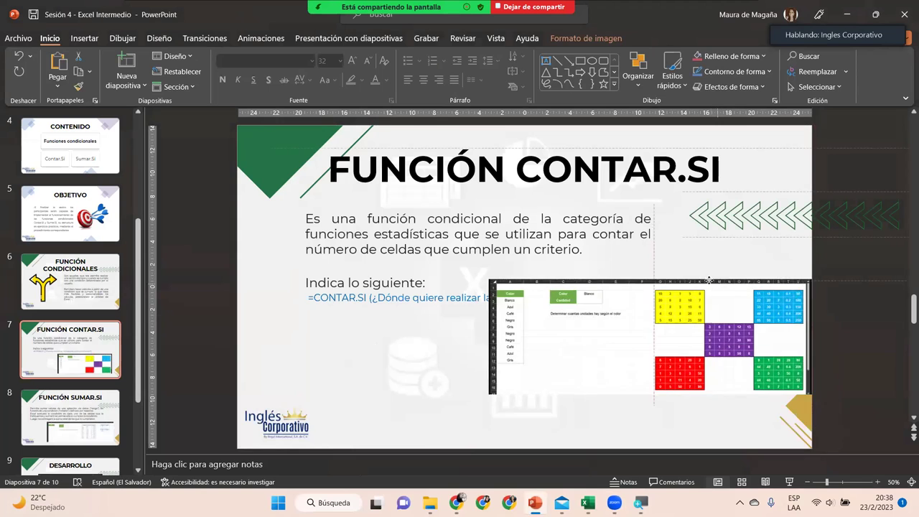
key(ctrl+z)
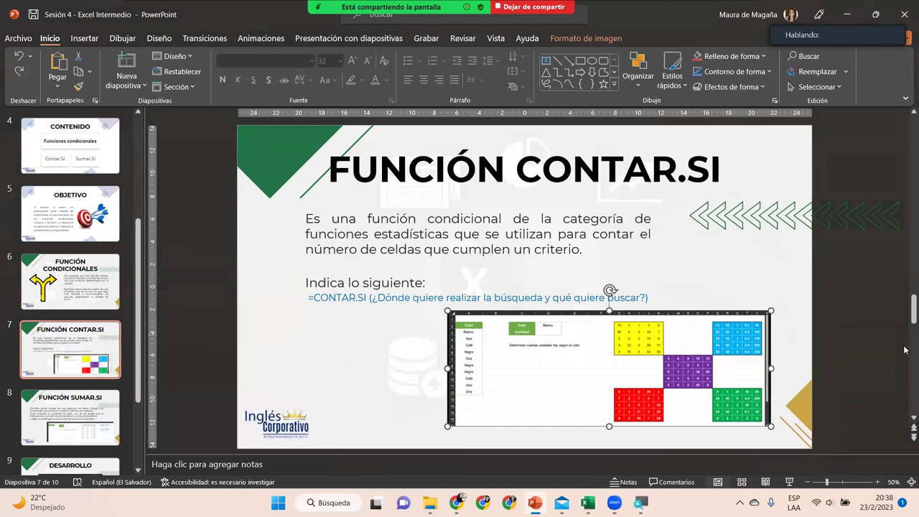
click(790, 482)
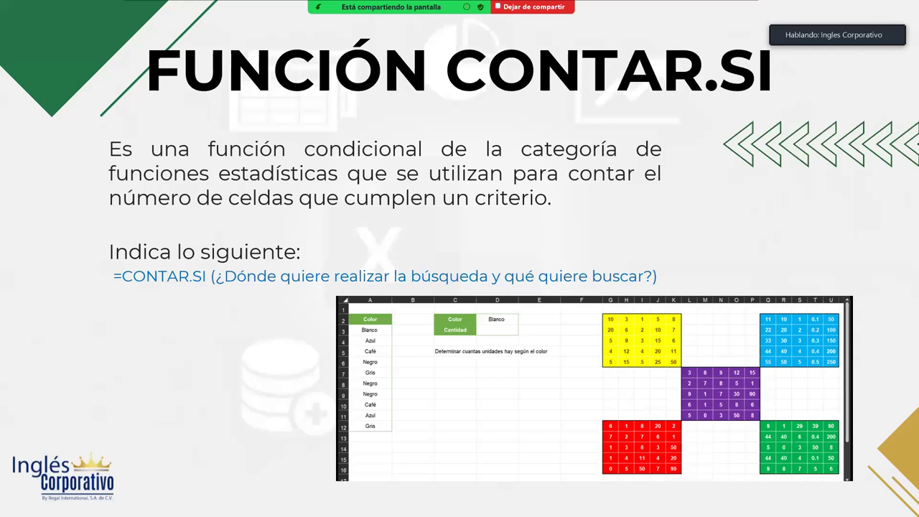
key(Right)
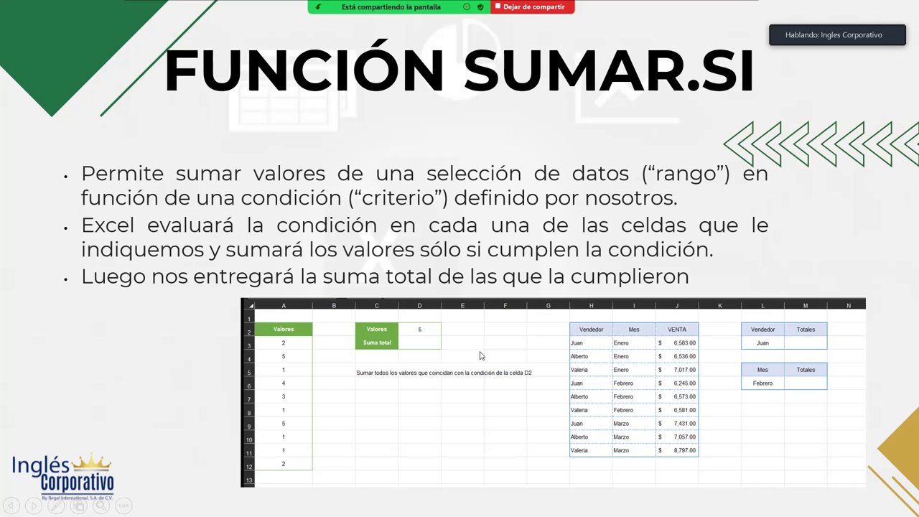
- Bring the Práctica Sesión 4 workbook back and zoom the Ejemplo Sumar.si sheet to 120%
key(super)
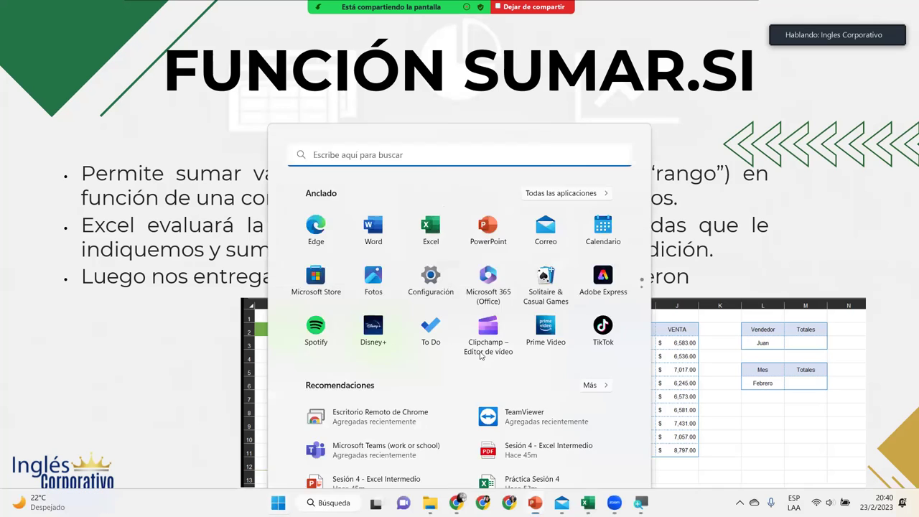
click(531, 408)
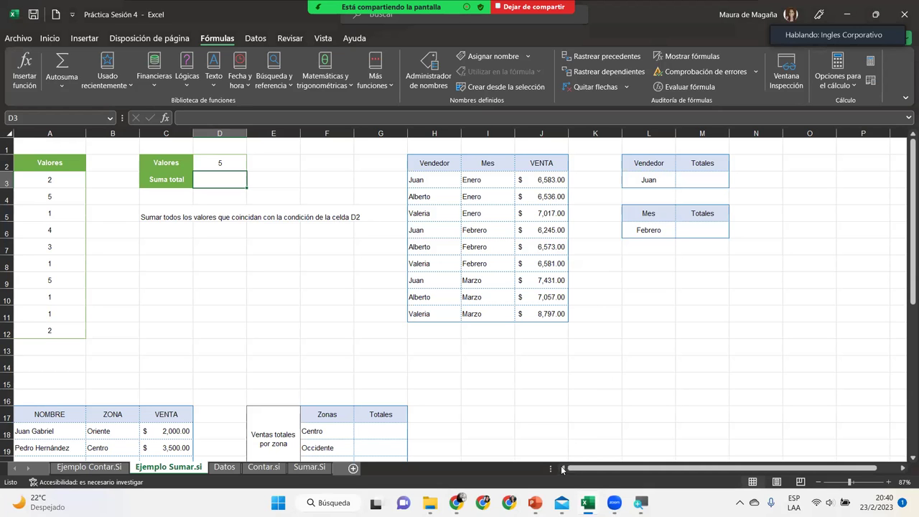
click(889, 482)
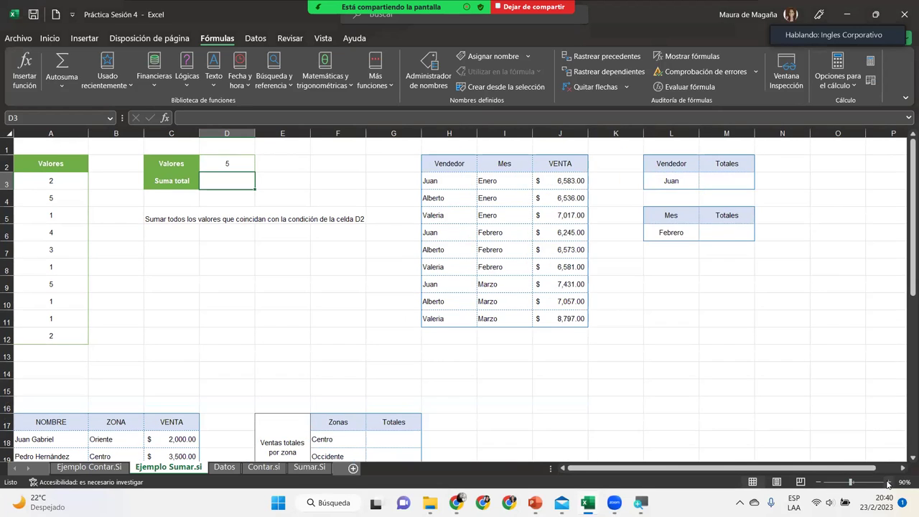
click(888, 482)
click(889, 482)
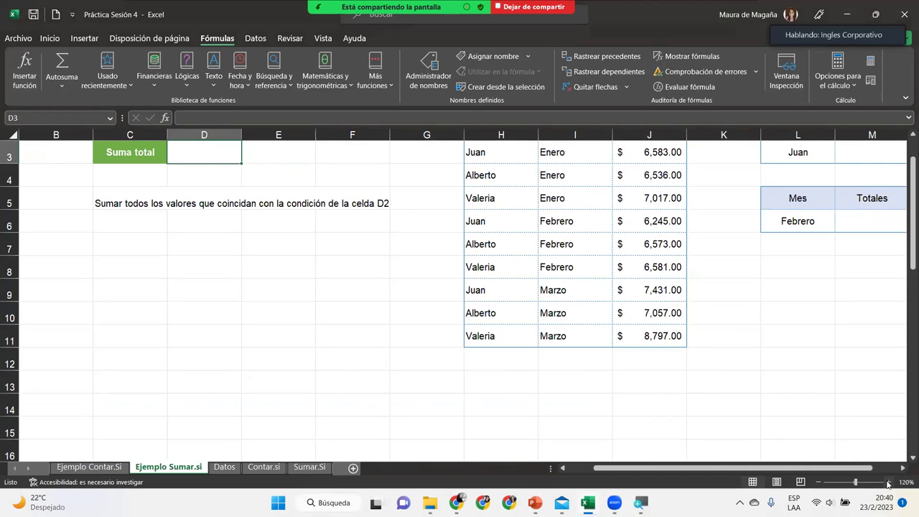
drag(709, 468, 684, 467)
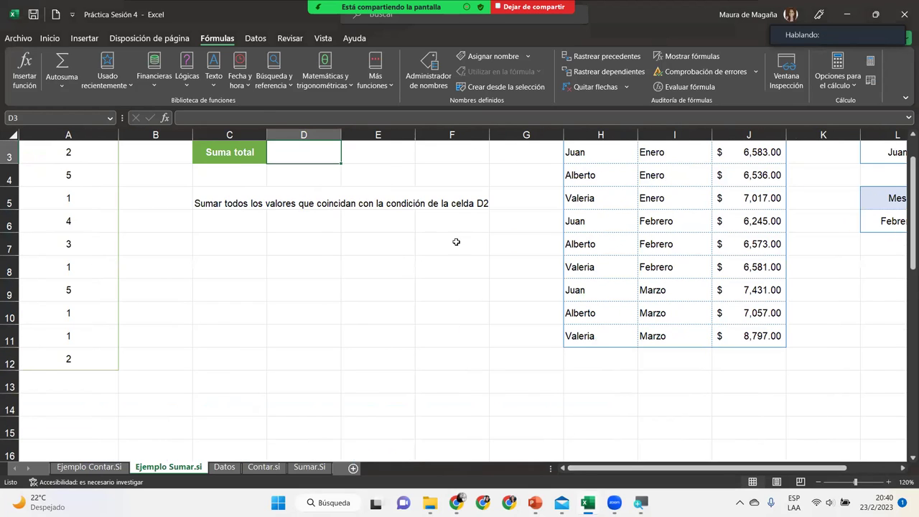
scroll(871, 187, up, 1)
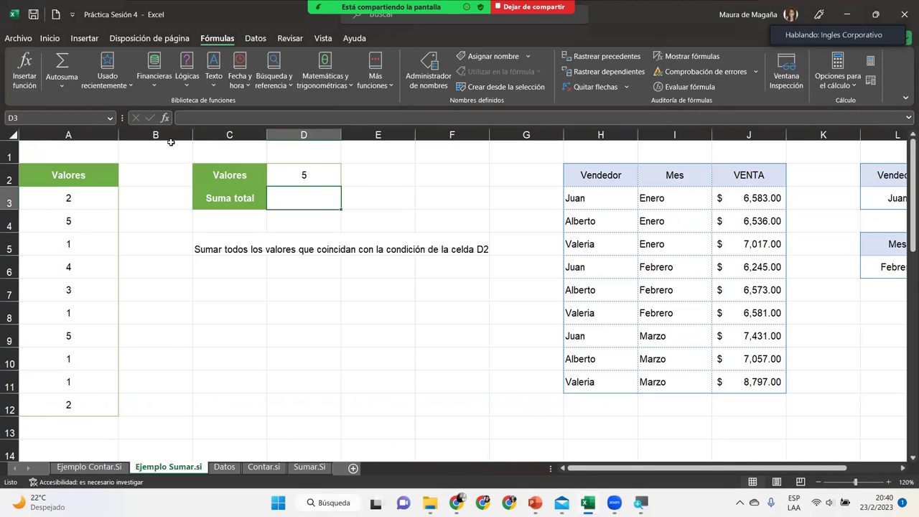
- Browse the Lógicas and Estadísticas function lists, then locate SUMAR.SI under Matemáticas y trigonométricas
click(190, 86)
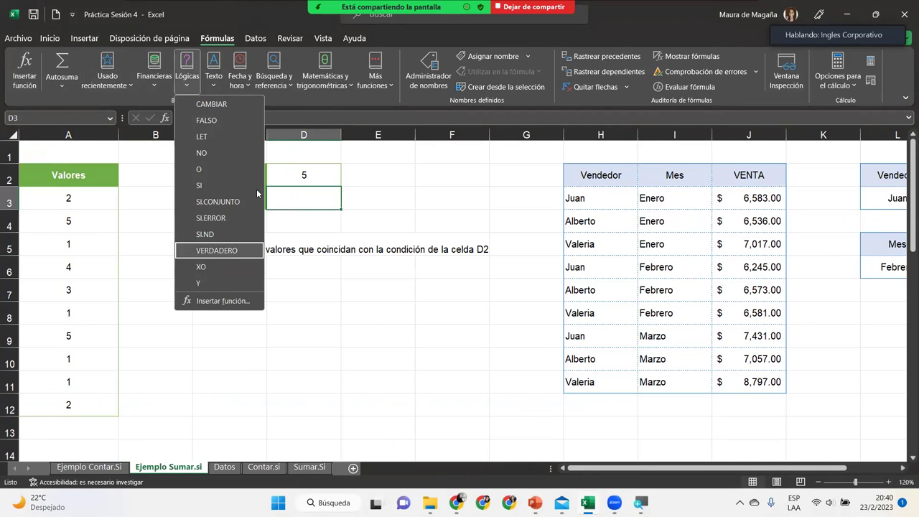
click(377, 87)
mouse_move(398, 104)
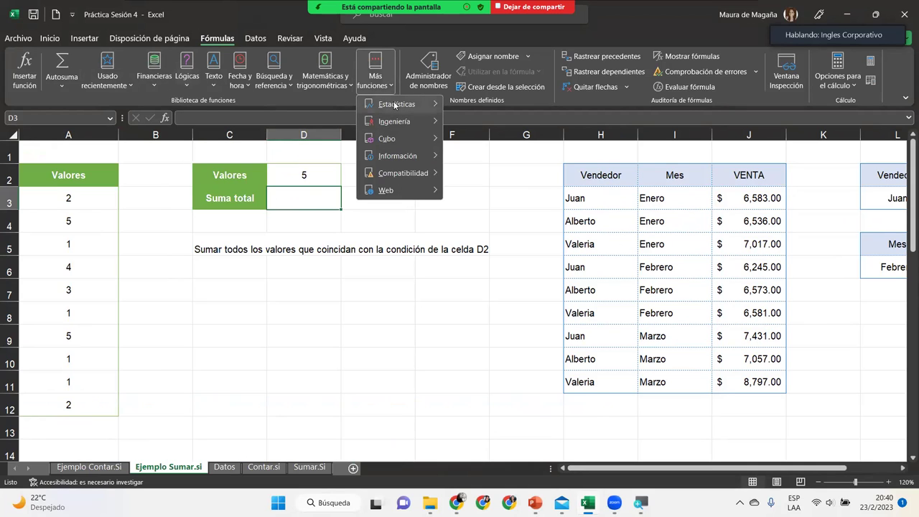
drag(589, 140, 594, 386)
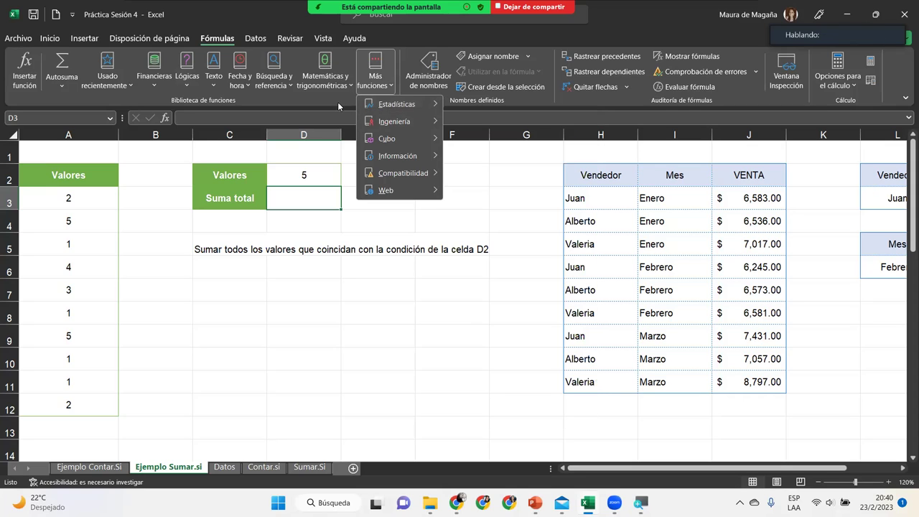
click(331, 85)
drag(409, 144, 422, 388)
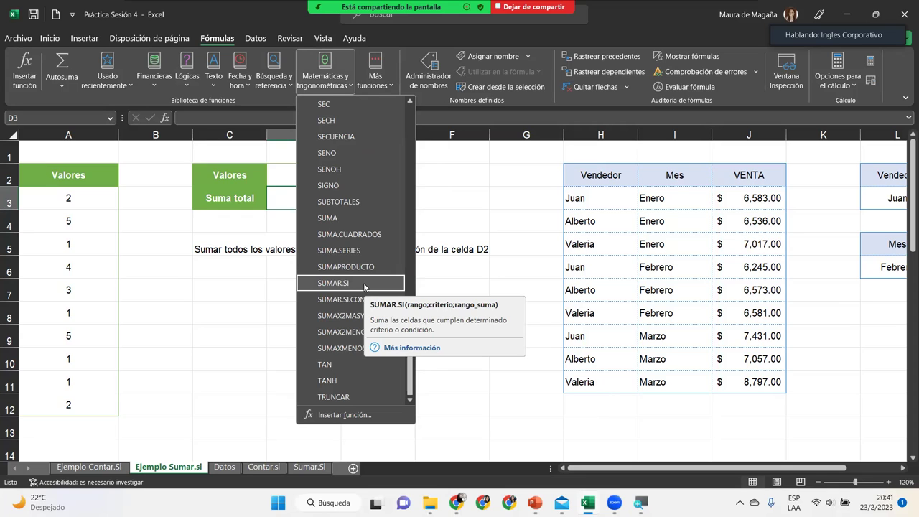
- Insert SUMAR.SI into D3 and set A3:A12 as its Rango argument
click(364, 287)
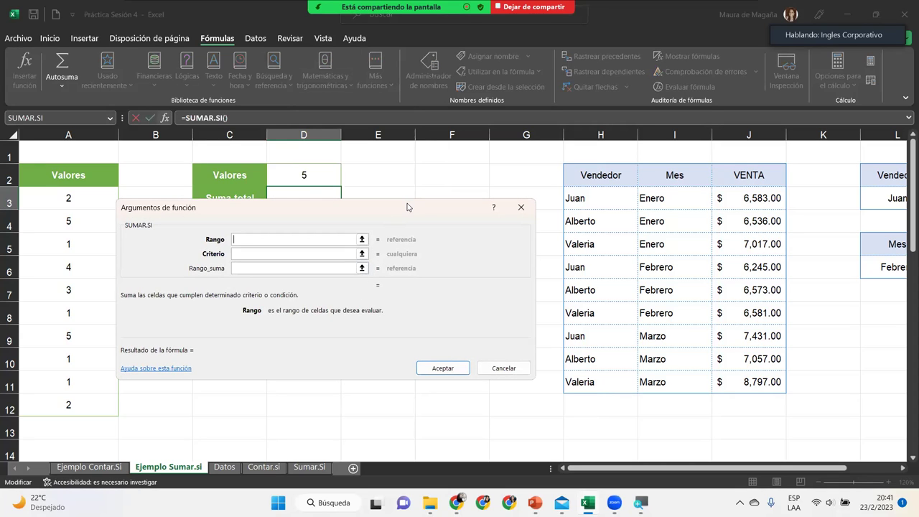
drag(407, 207, 487, 225)
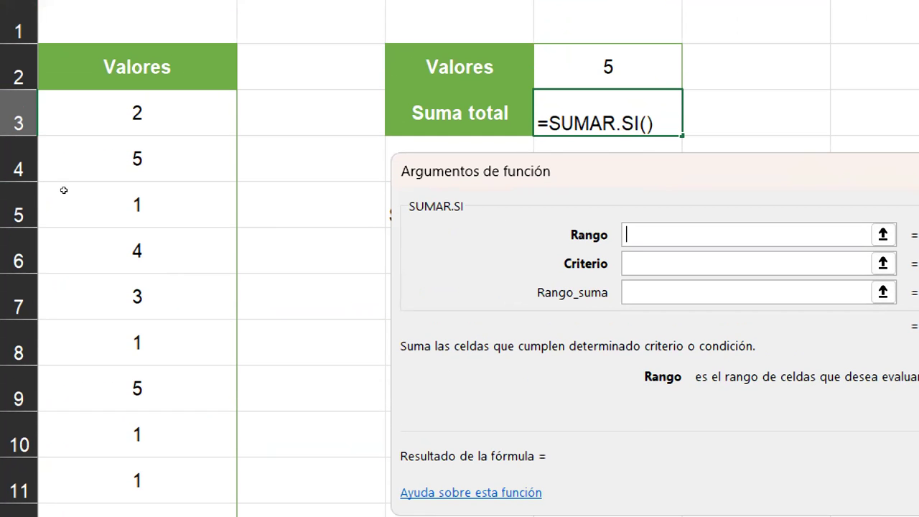
mouse_move(63, 189)
mouse_down()
mouse_move(63, 407)
mouse_move(74, 397)
mouse_up()
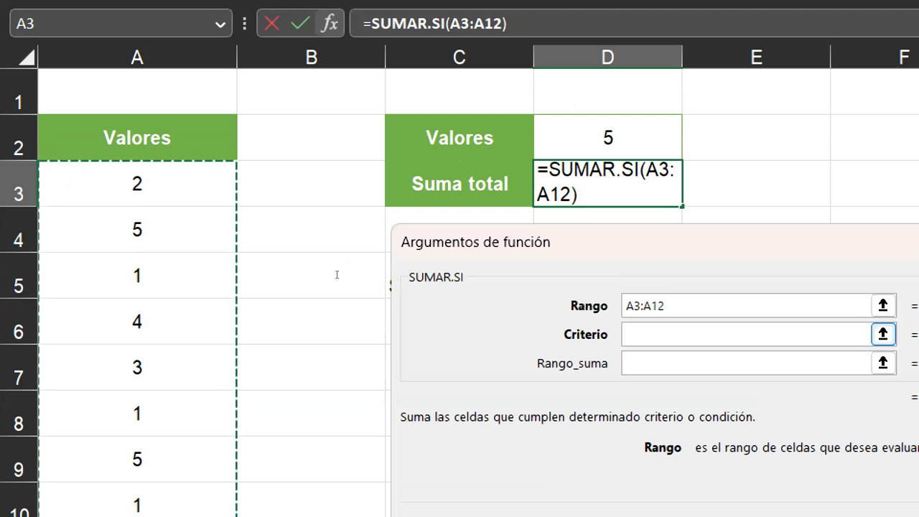
- Enter D2 as the SUMAR.SI criterion, giving a preview result of 10
key(Tab)
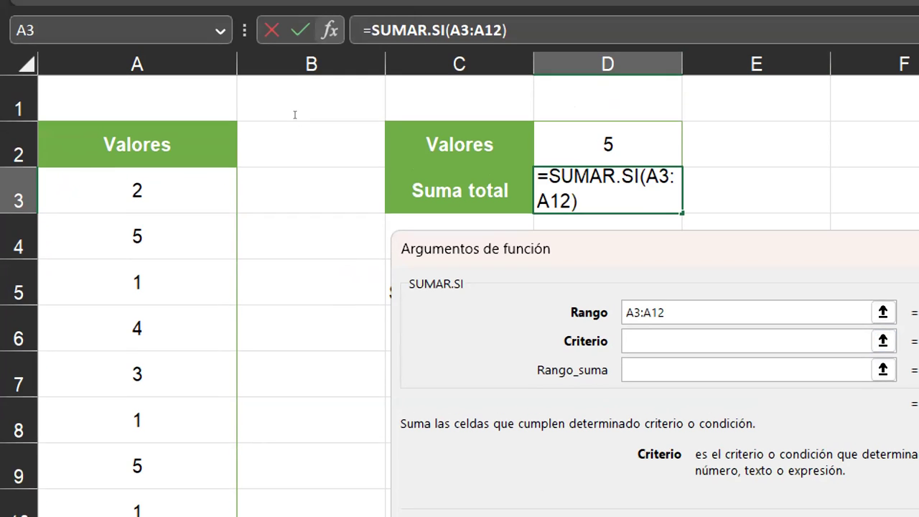
text(D2)
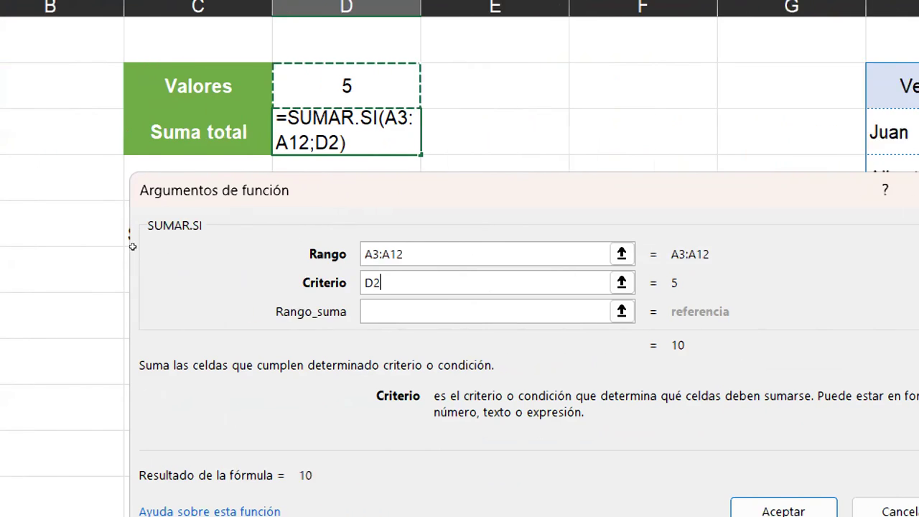
key(Tab)
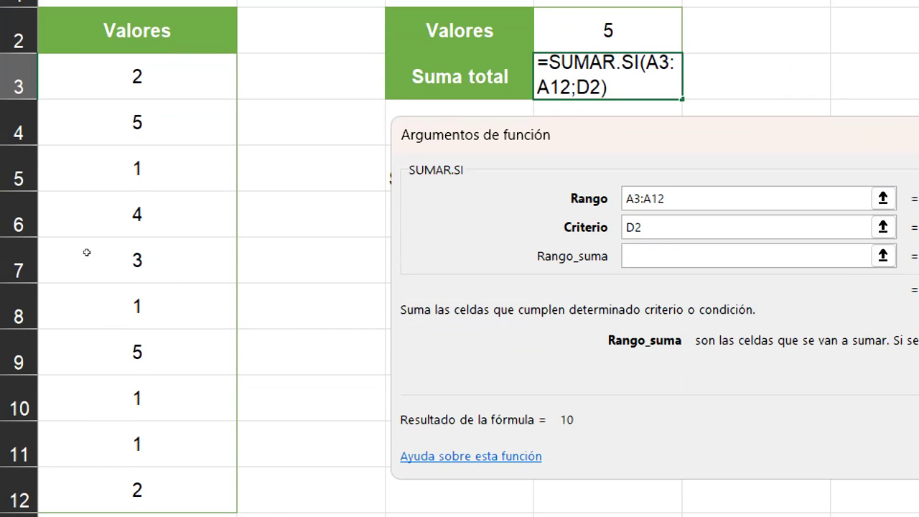
- Use A3:A12 as the sum range and confirm the formula so D3 shows 10
click(90, 75)
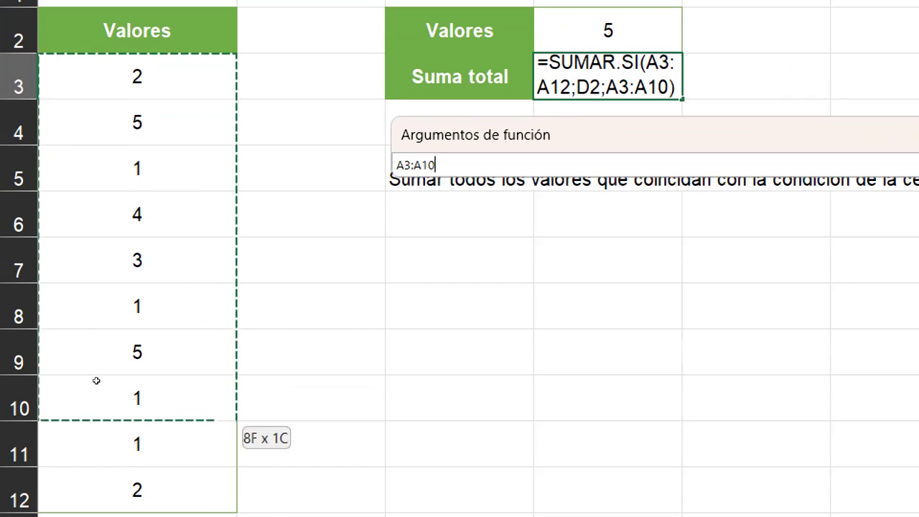
drag(90, 275, 96, 399)
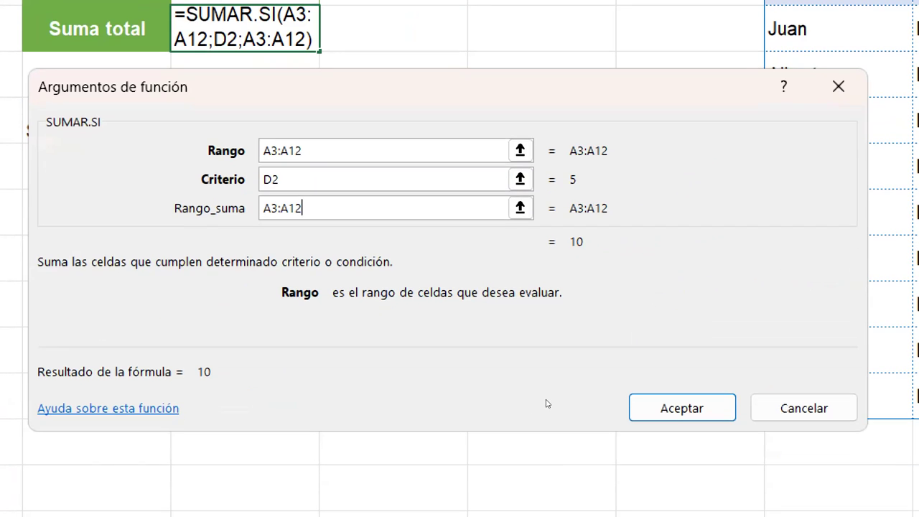
key(Return)
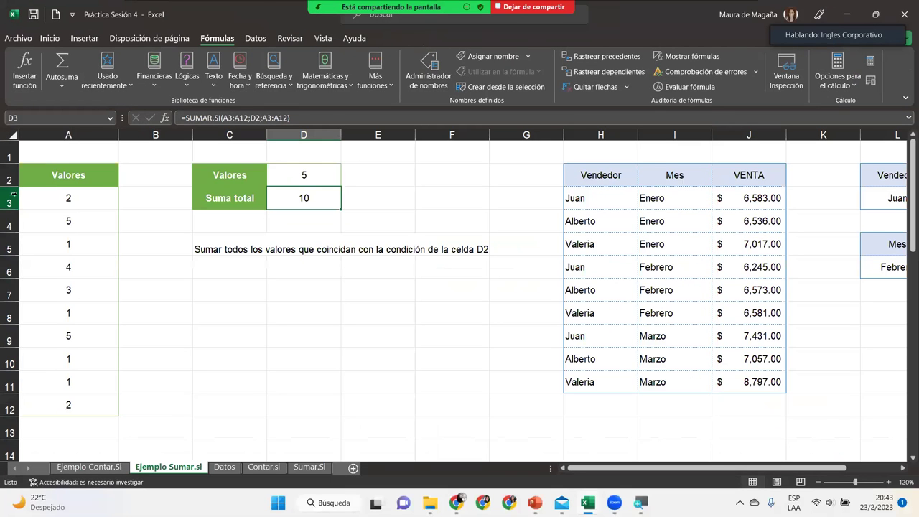
- Test the criterion 1 in D2 and verify A5, A8, A10, A11 total 4
click(295, 177)
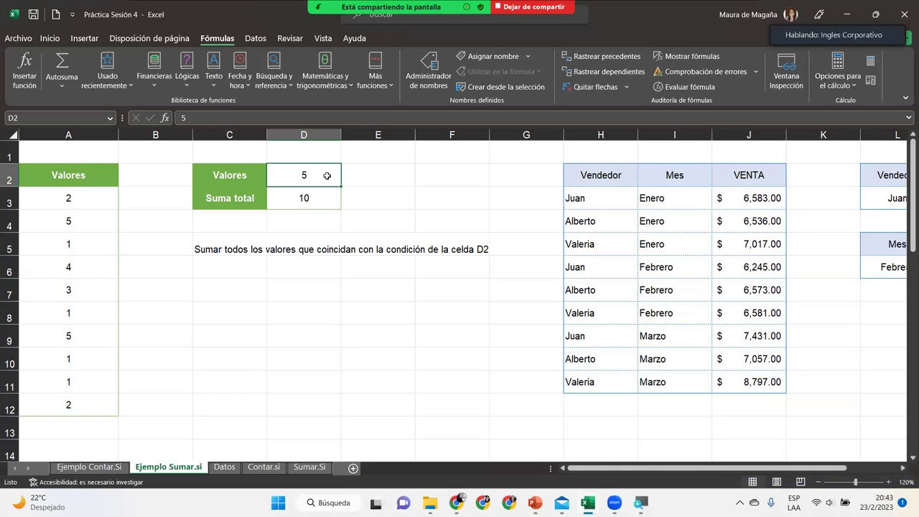
text(1)
key(Return)
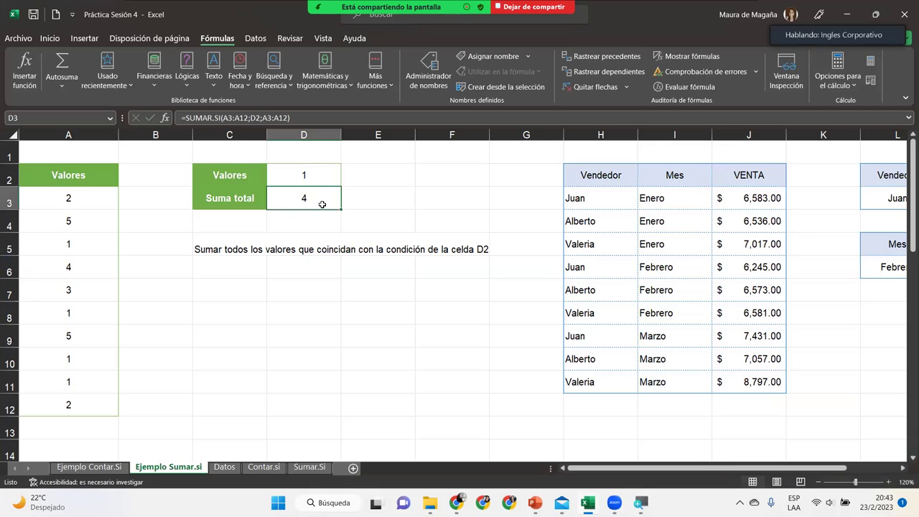
click(103, 240)
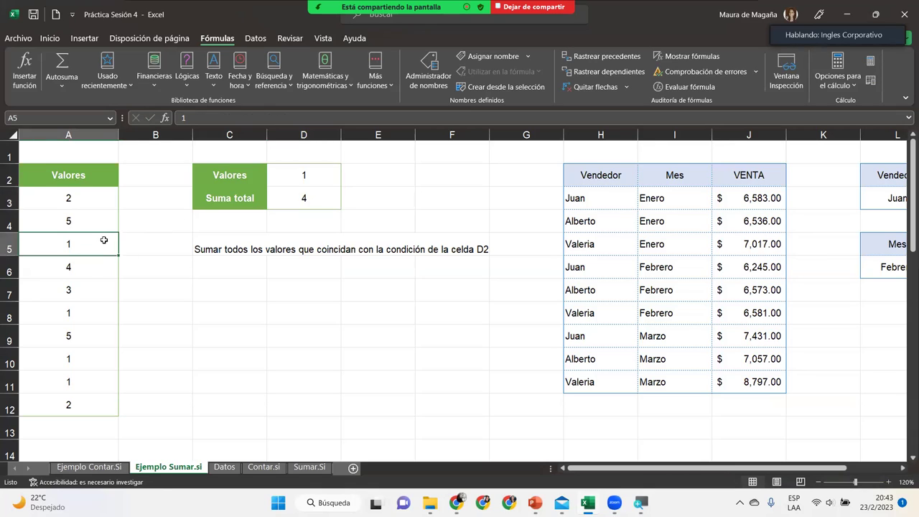
ctrl+click(93, 307)
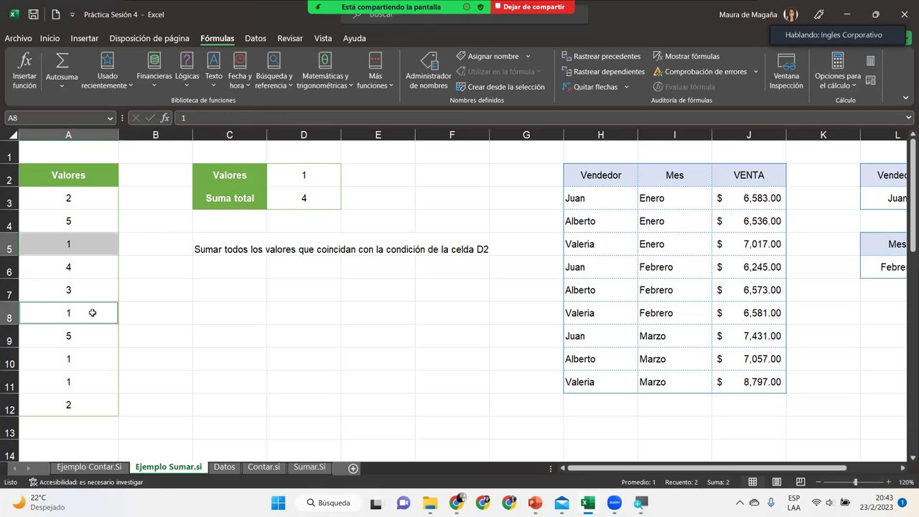
ctrl+click(80, 356)
ctrl+click(84, 372)
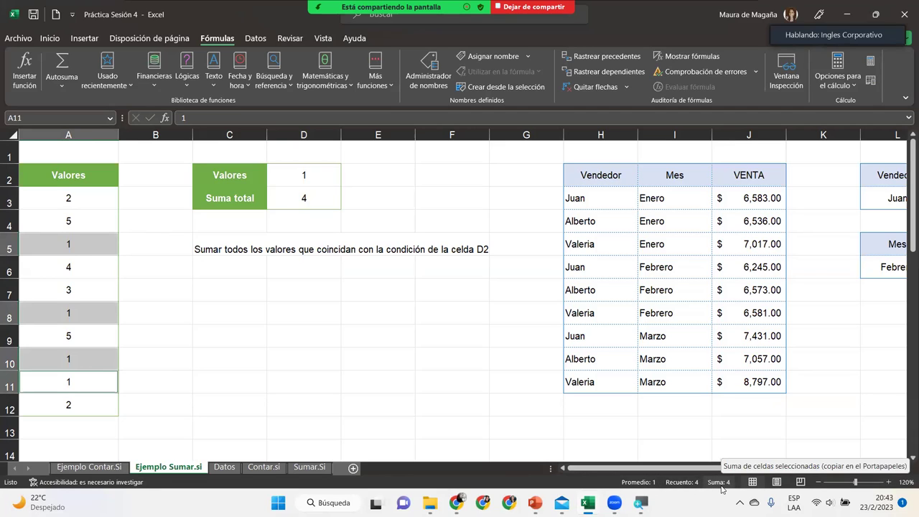
- Change the criterion in D2 to 2, recalculating Suma total to 4
click(281, 177)
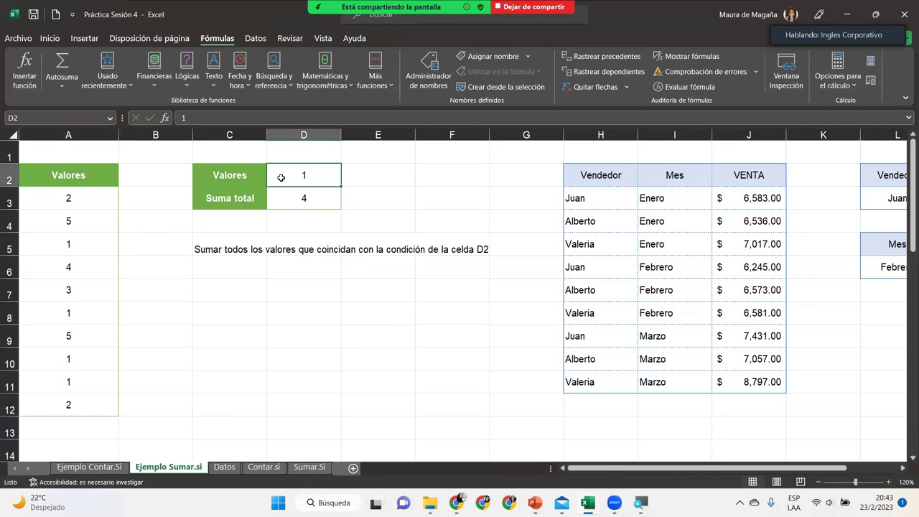
text(2)
key(Return)
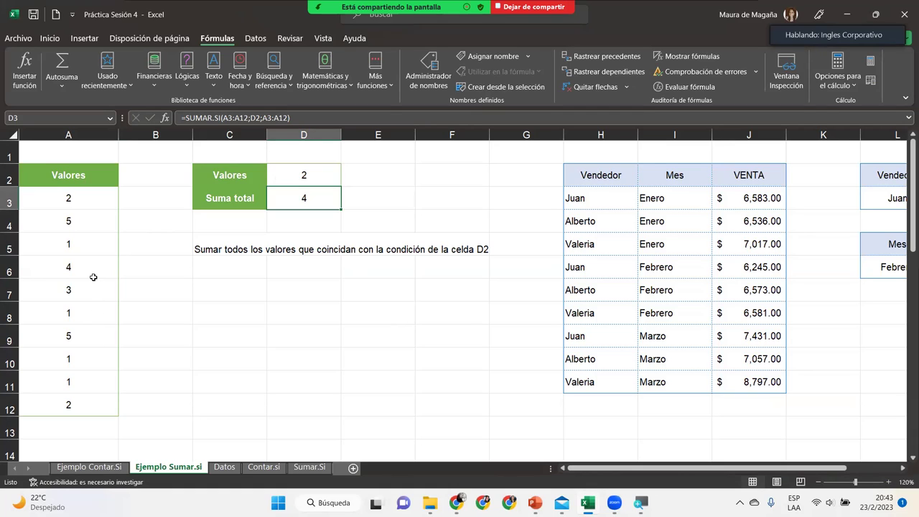
- Change the value in cell A6 from 4 to 2
click(93, 276)
text(2)
key(Return)
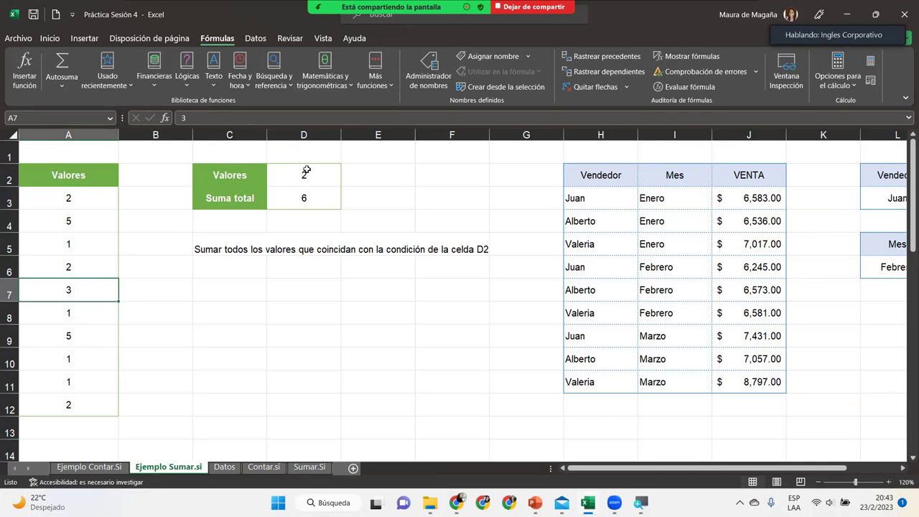
- Check the SUMAR.SI total of 6 in D3 against A3:A11 and the D2 criterion; show the meeting gallery
drag(307, 171, 266, 195)
click(294, 191)
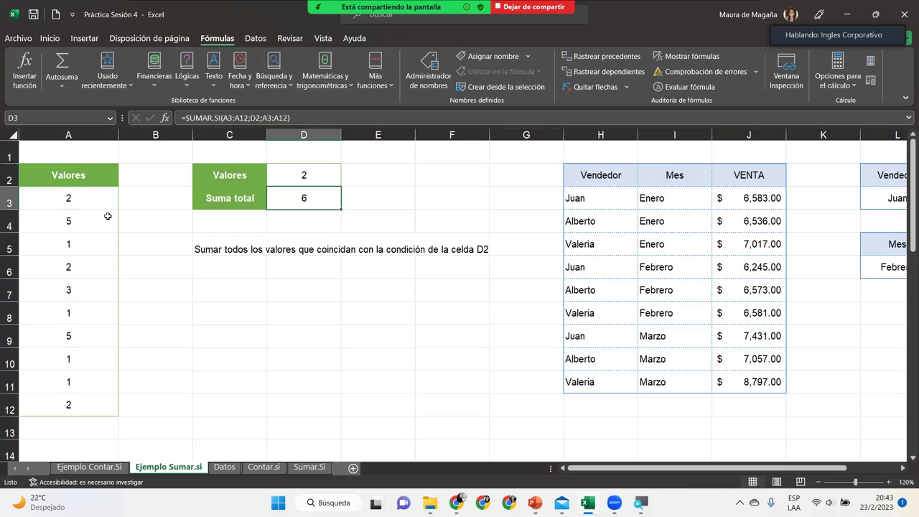
drag(90, 207, 81, 392)
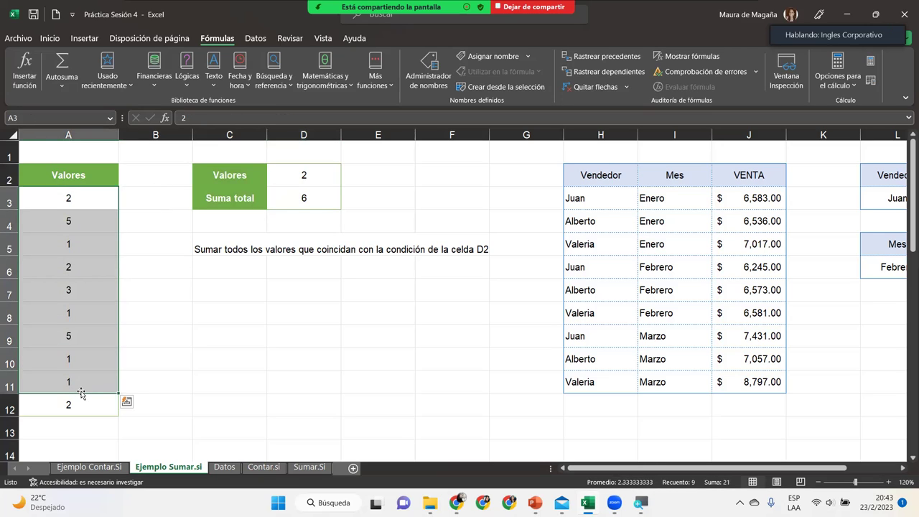
click(309, 200)
click(323, 170)
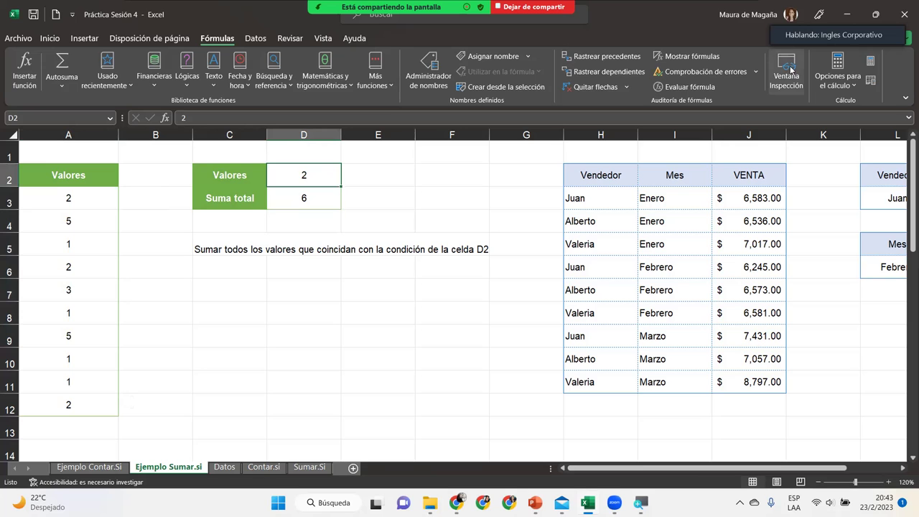
click(825, 22)
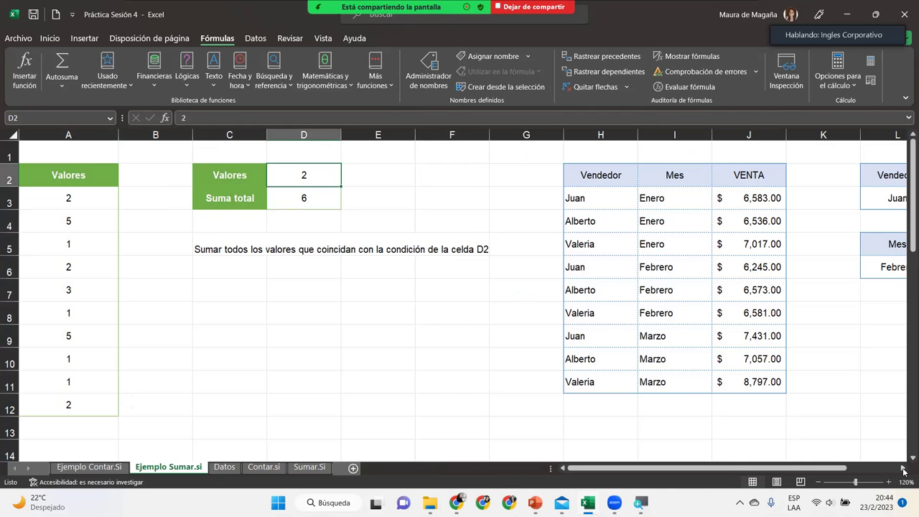
- Scroll right to the Vendedor/Mes/VENTA sales table and select Juan's Totales cell M3
click(903, 468)
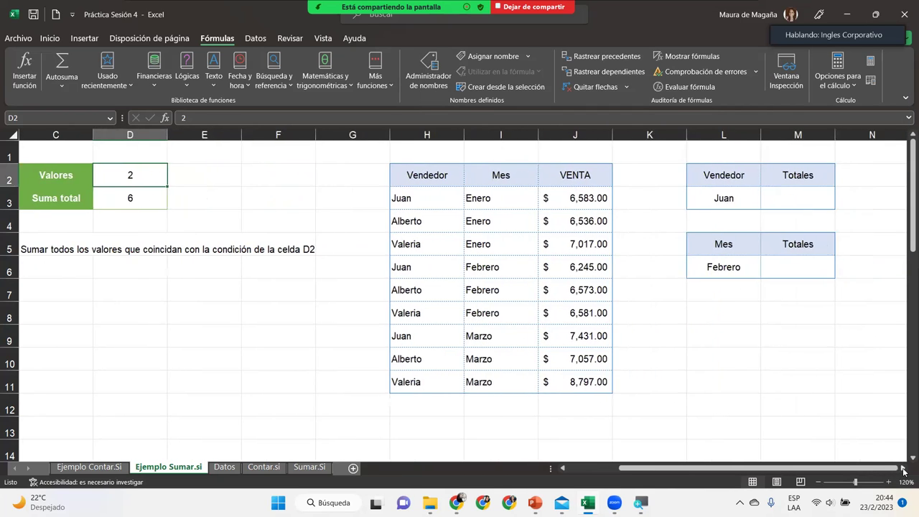
click(904, 468)
click(903, 469)
click(904, 469)
click(903, 468)
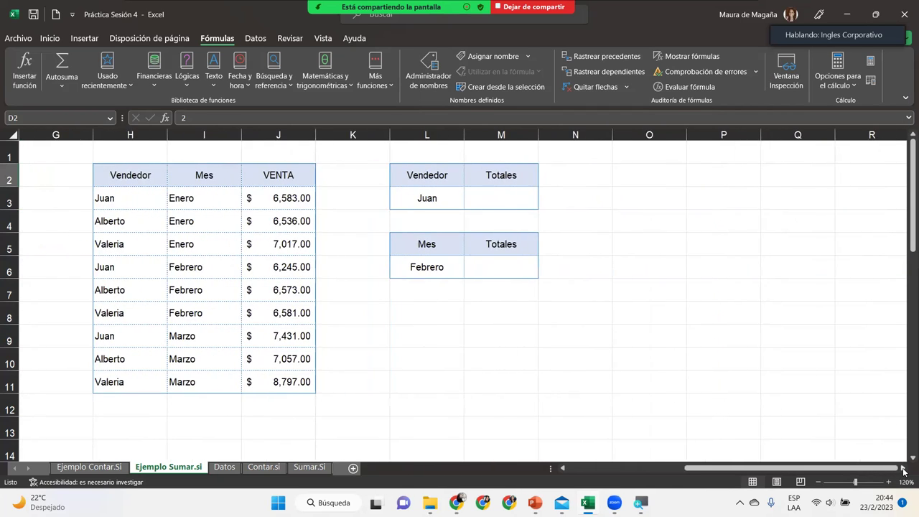
click(508, 201)
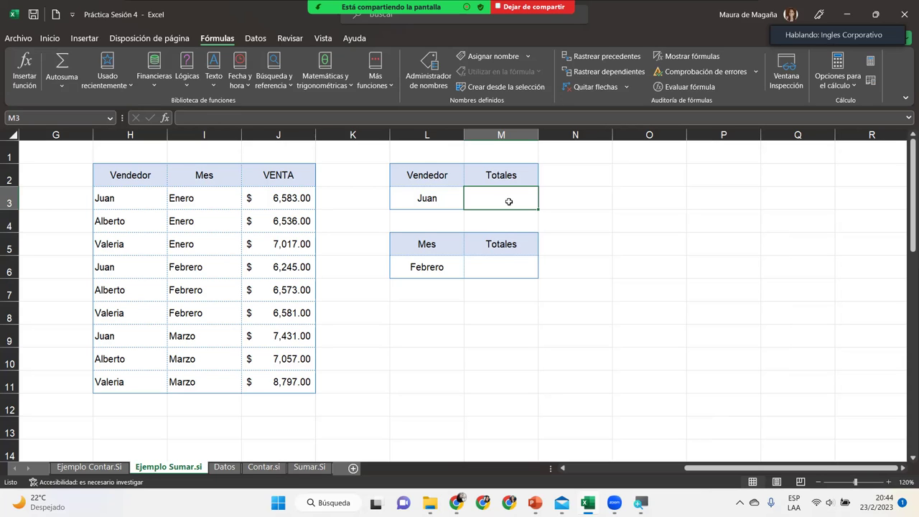
- Start =SUMAR.SI in M3 with H3:H11 as the range and L3 as the criterion
text(=sumar)
key(Down)
key(Up)
key(Tab)
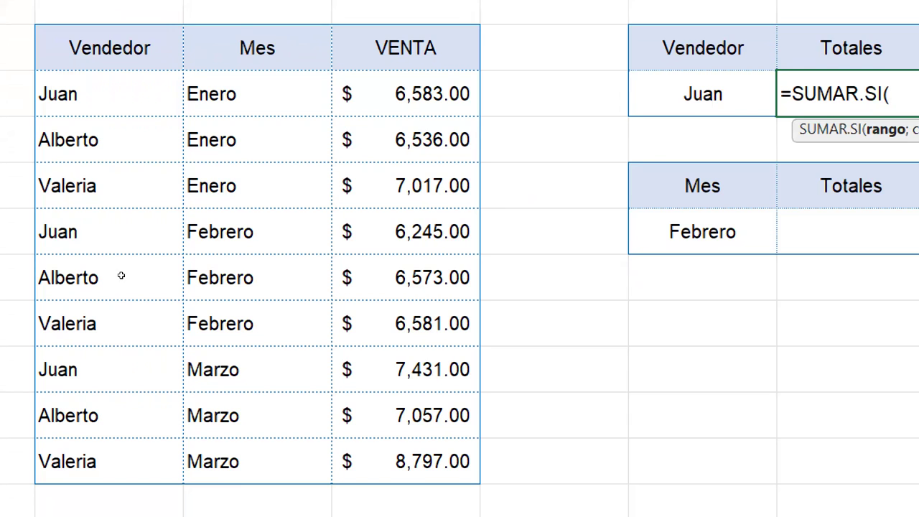
drag(132, 97, 133, 388)
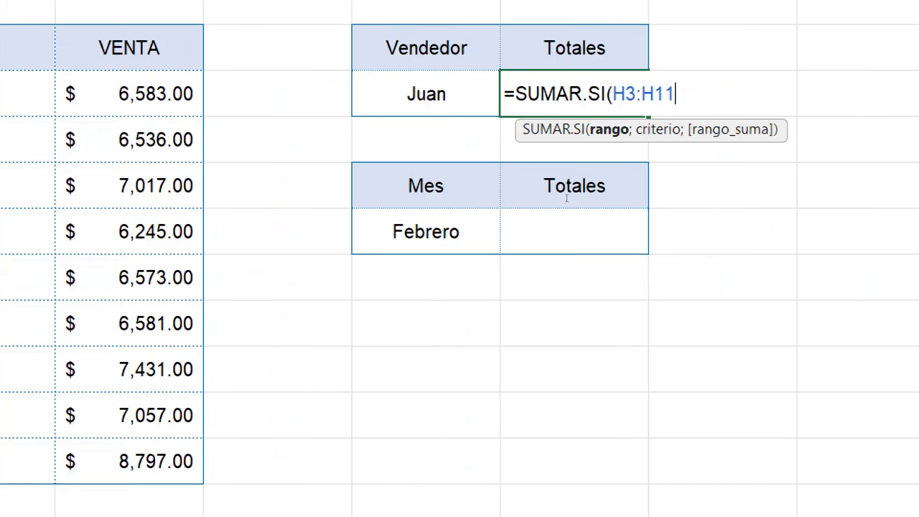
text(;)
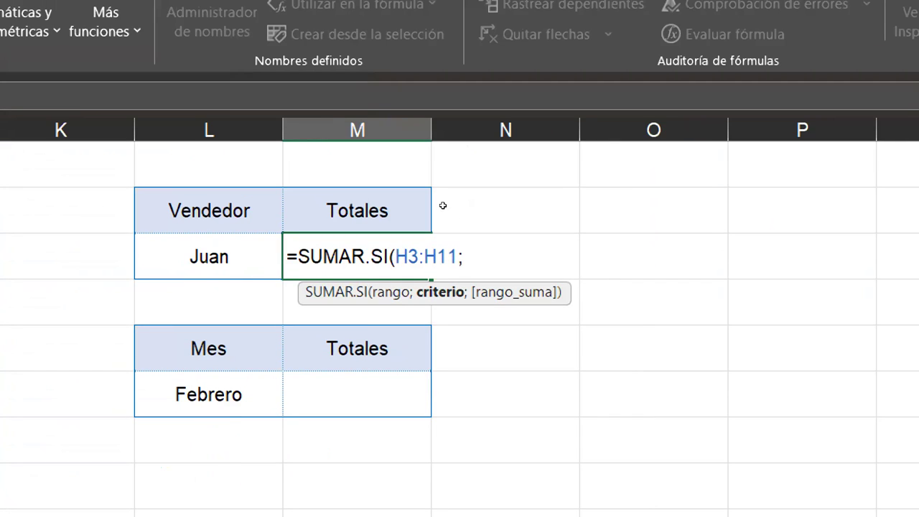
key(Left)
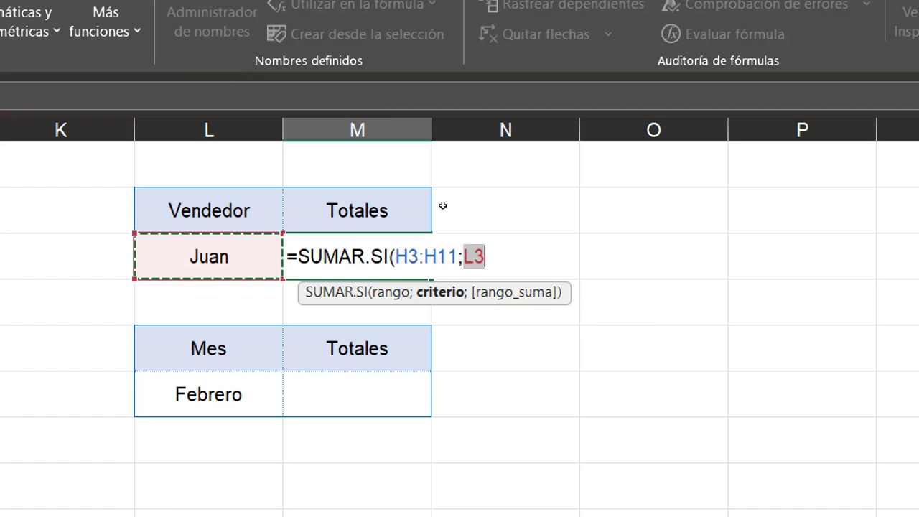
text(;)
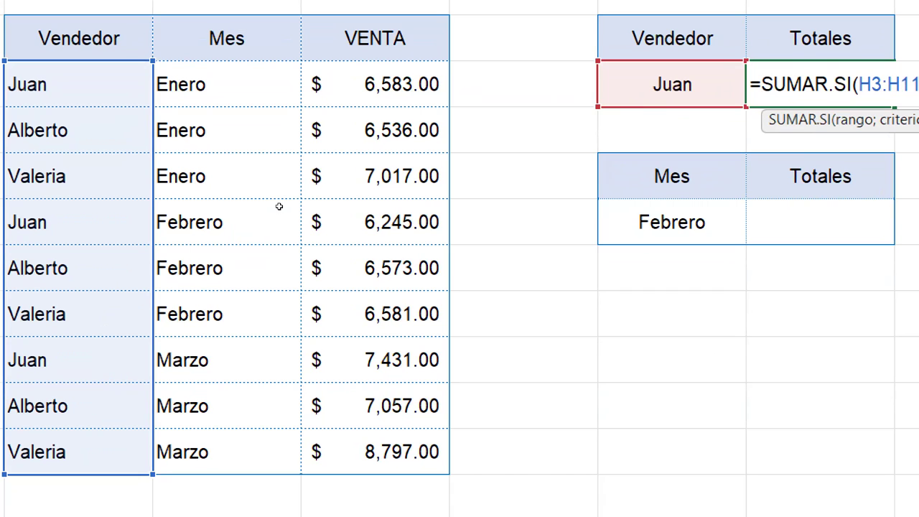
- Complete the formula with sum range J3:J11 so M3 shows Juan's total of 20259
drag(285, 199, 281, 376)
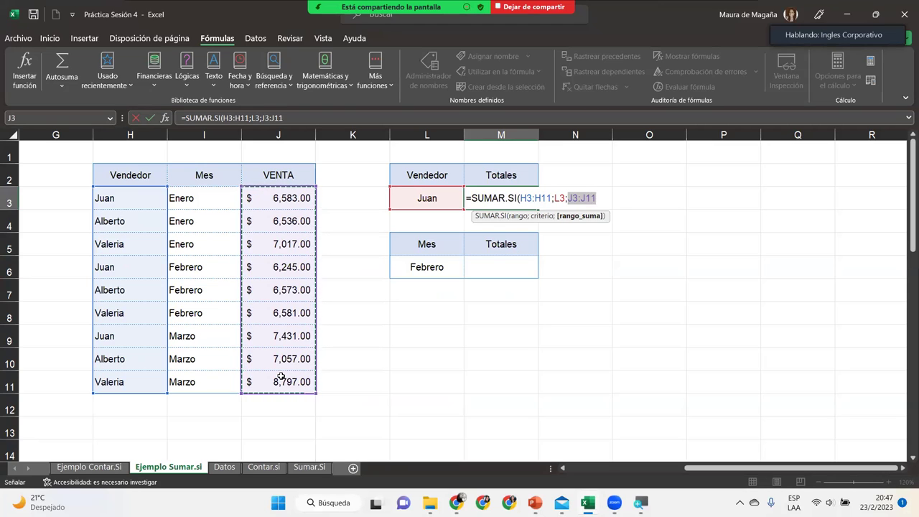
key(Right)
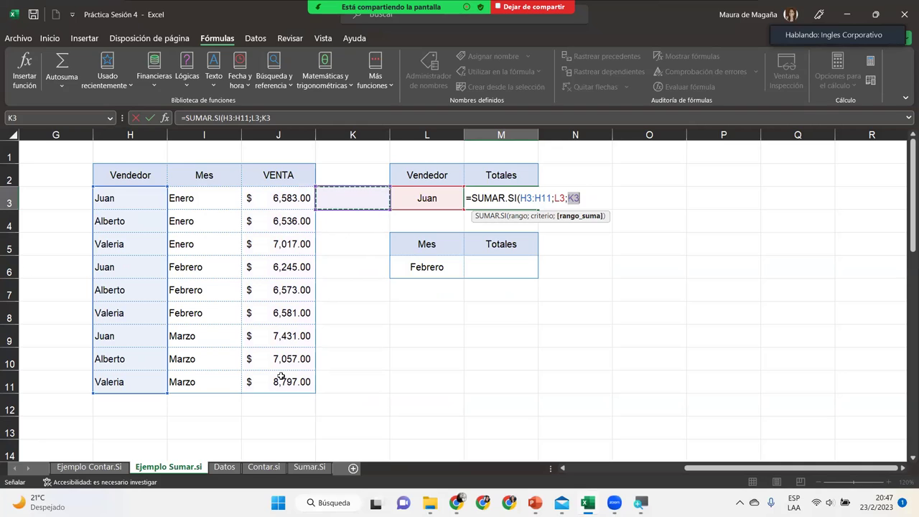
key(Left)
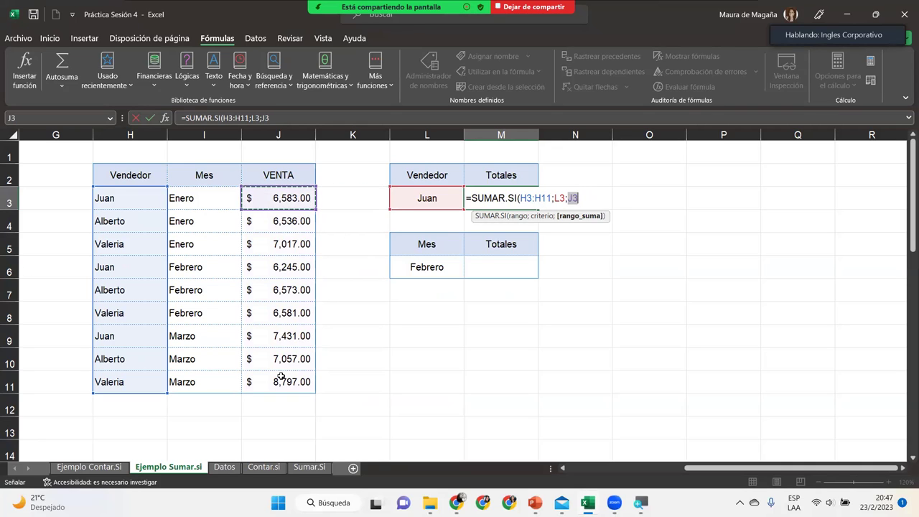
key(shift+Down)
key(shift+Down)
key(shift+Down)
key(shift+Down)
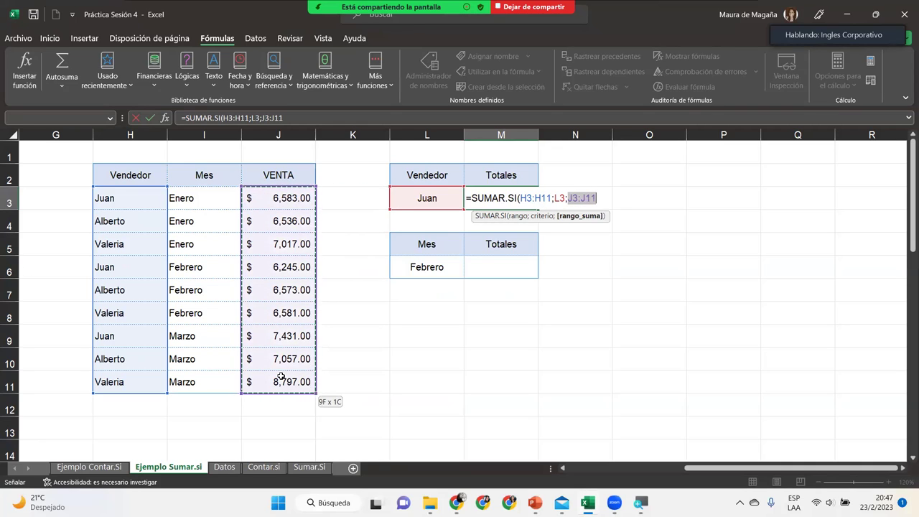
text())
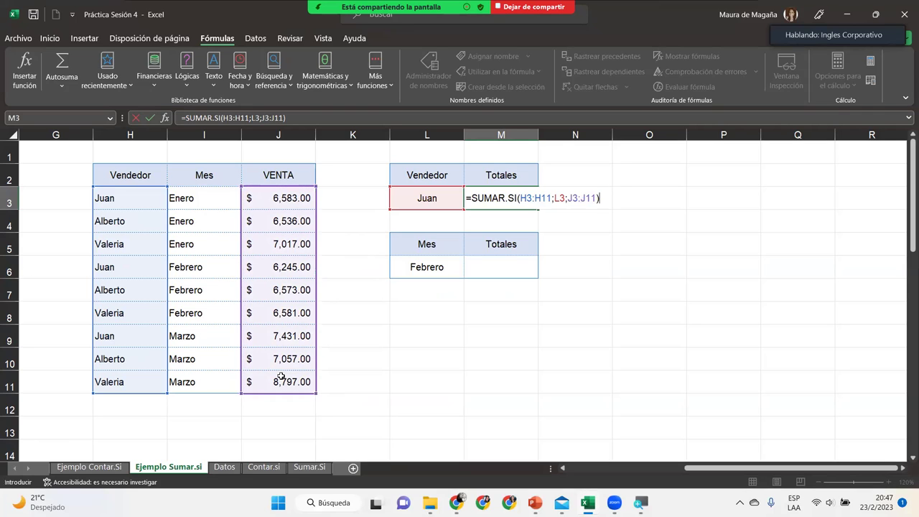
key(Return)
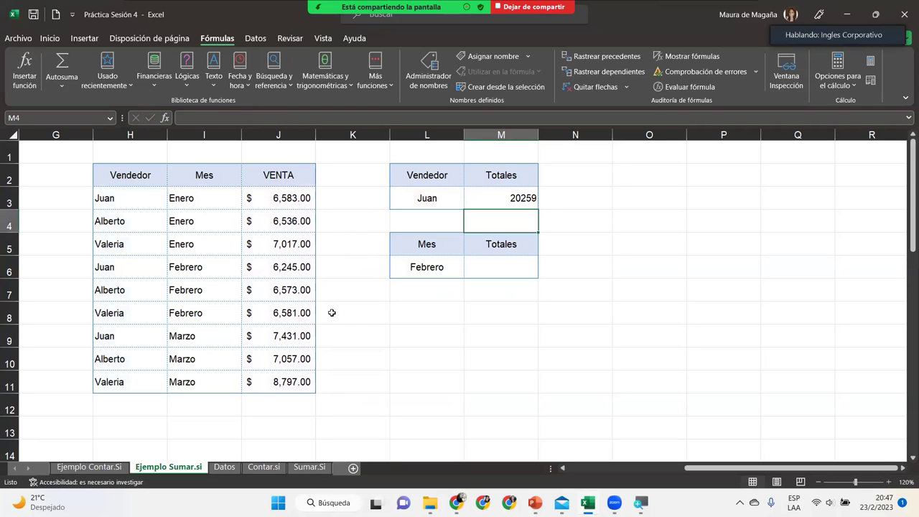
- Apply the Contabilidad number format to cell M3
click(503, 204)
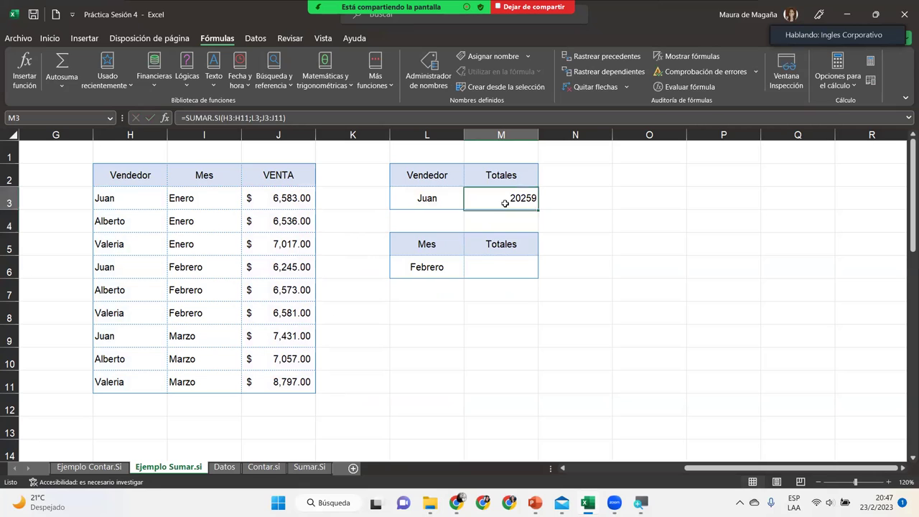
click(50, 38)
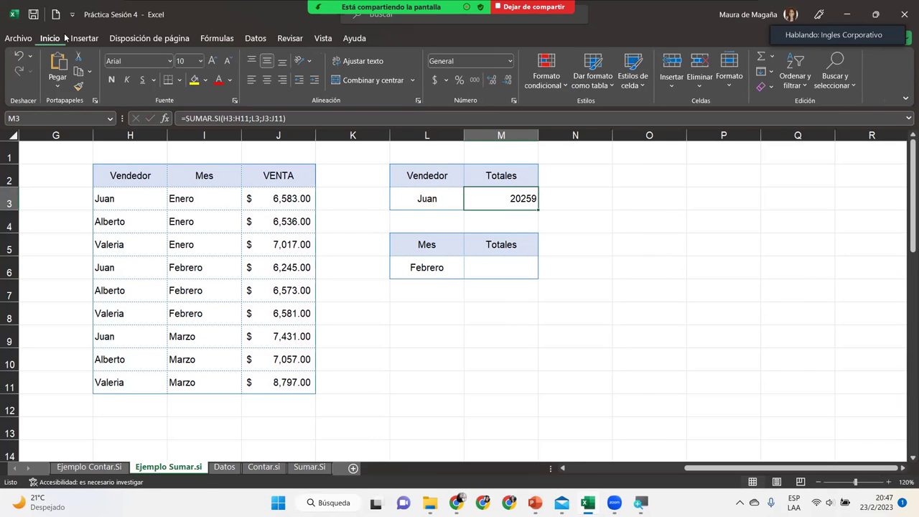
click(511, 61)
click(486, 172)
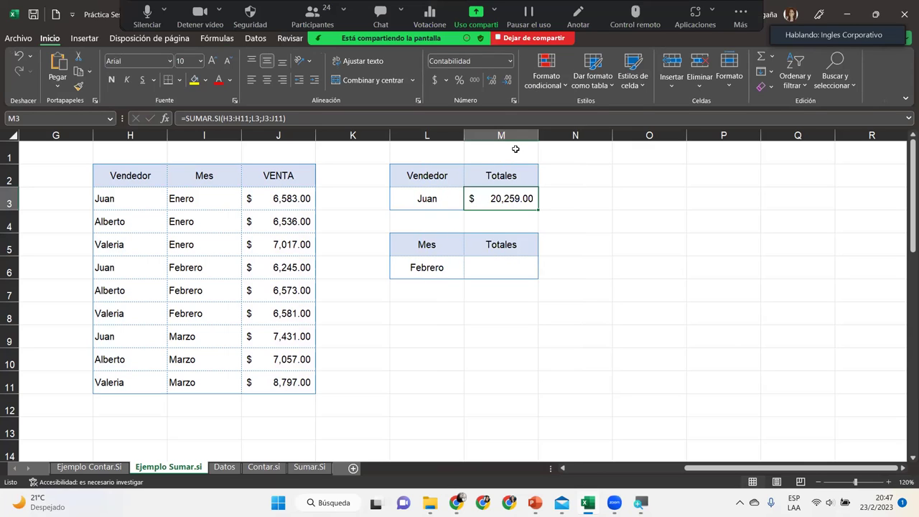
- Change the seller in L3 to Valeria and verify the $ 22,395.00 total against her sales
click(446, 197)
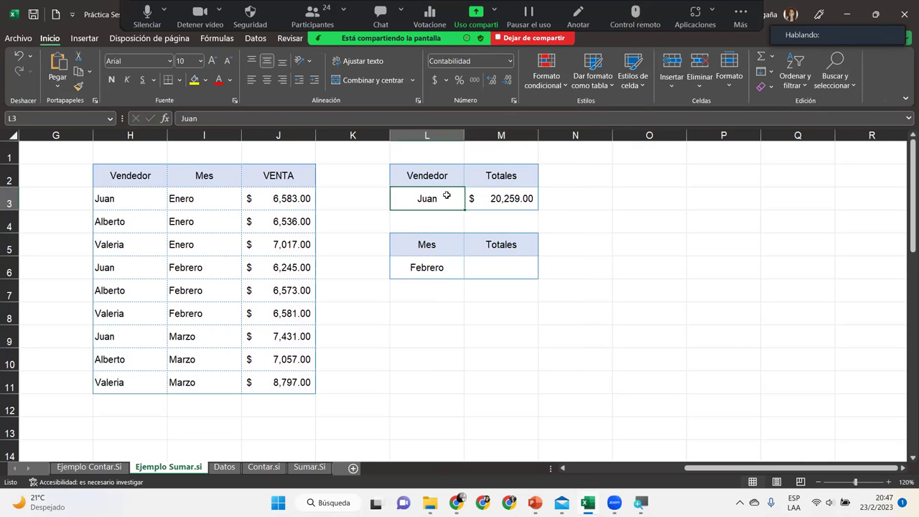
text(Valeri)
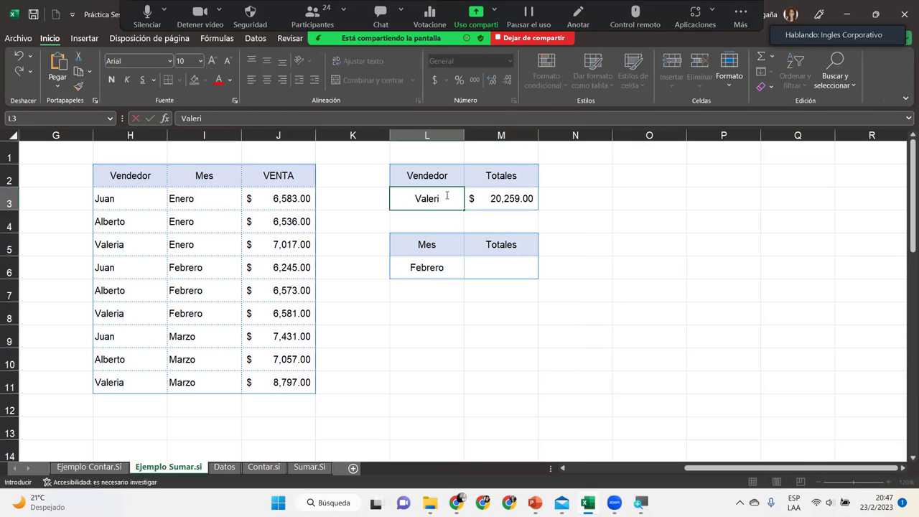
text(a)
key(Return)
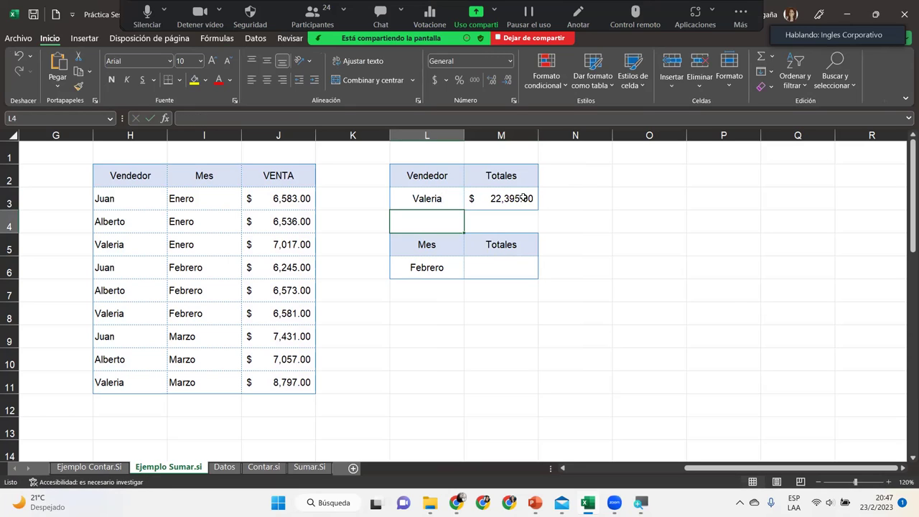
click(512, 195)
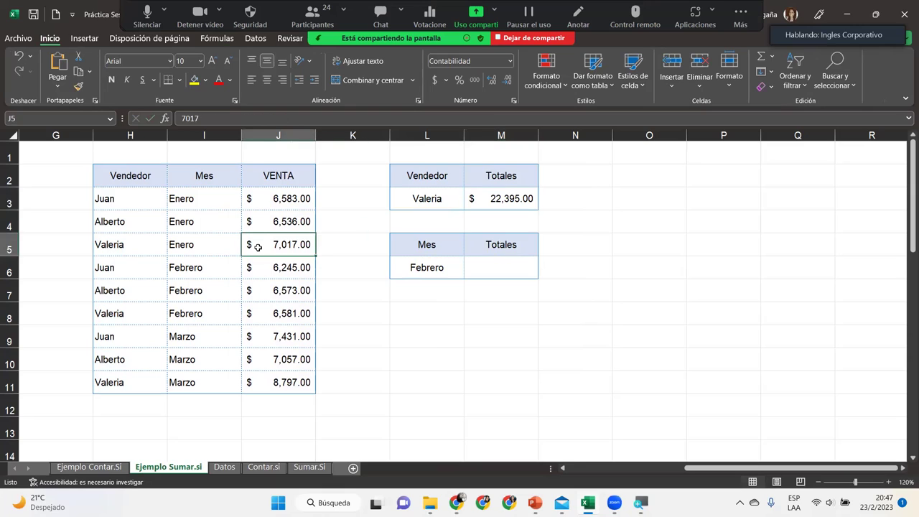
ctrl+click(284, 308)
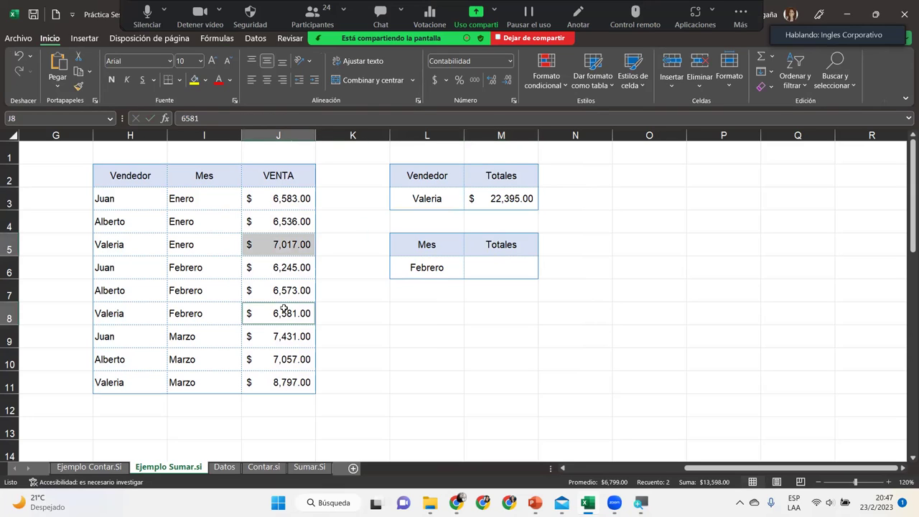
ctrl+click(258, 385)
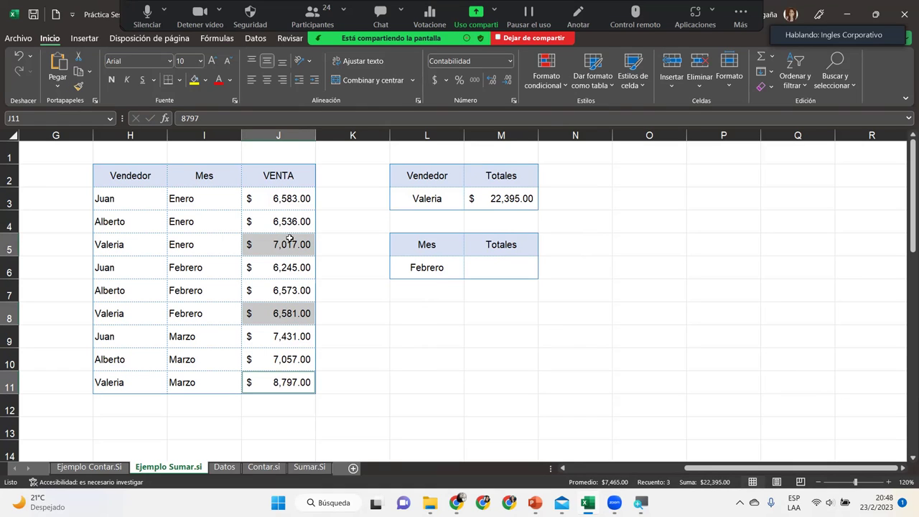
click(458, 263)
click(485, 265)
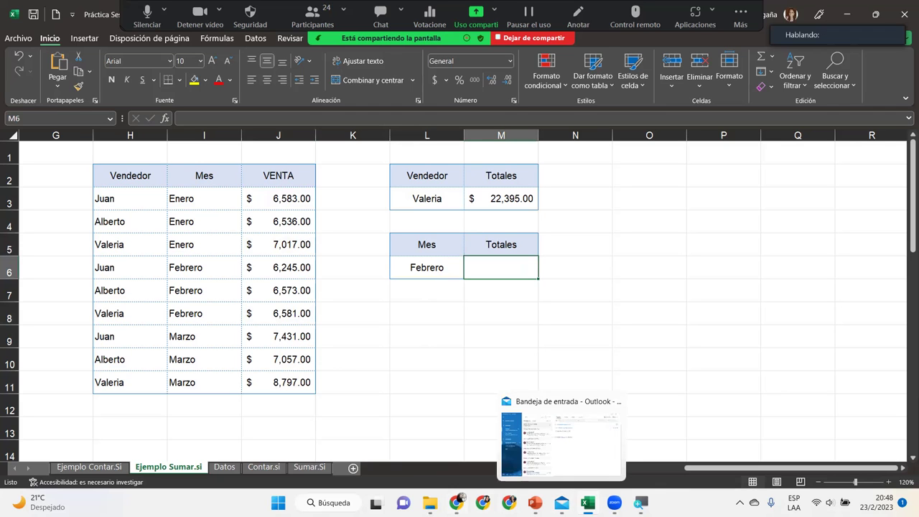
- Spin the Piliapp random name wheel twice to draw two participants, then return to Excel
mouse_move(456, 503)
click(463, 445)
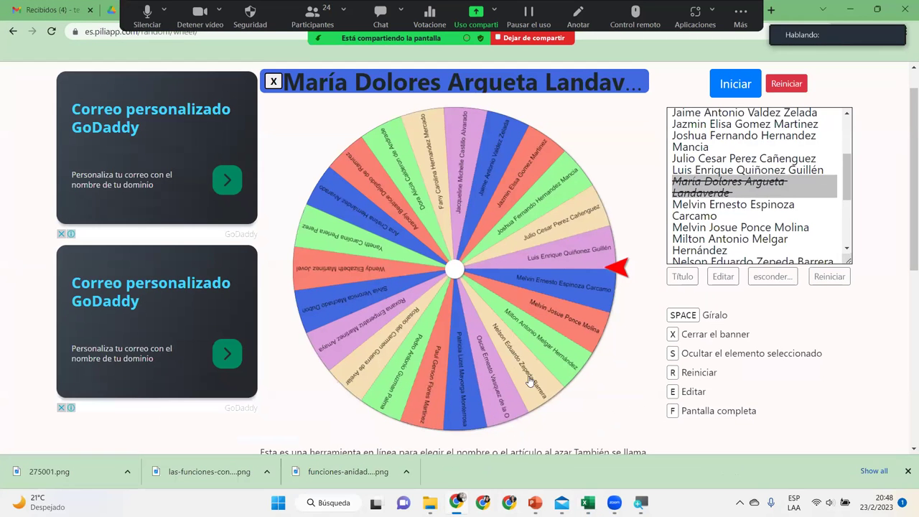
key(space)
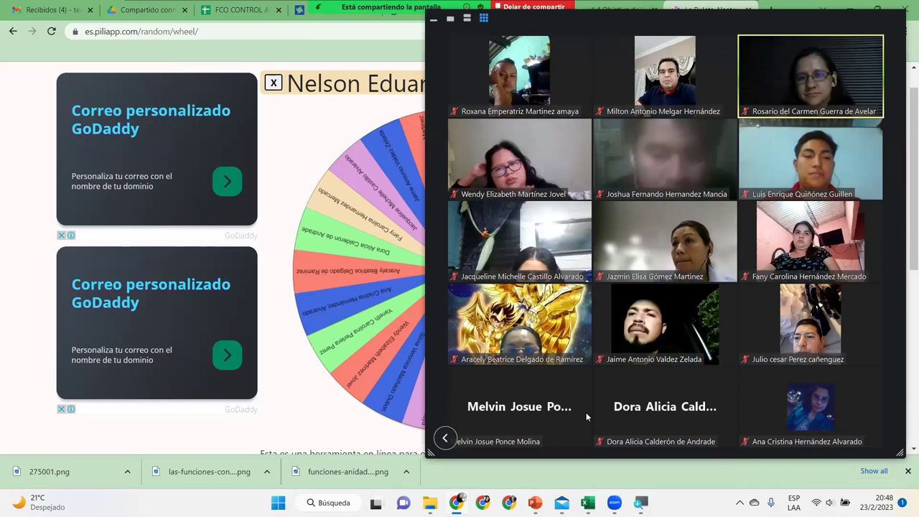
key(space)
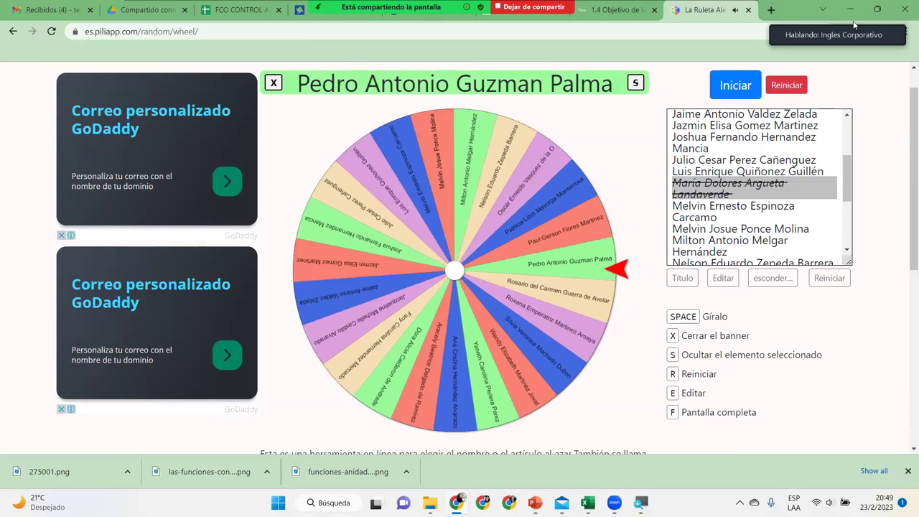
mouse_move(837, 26)
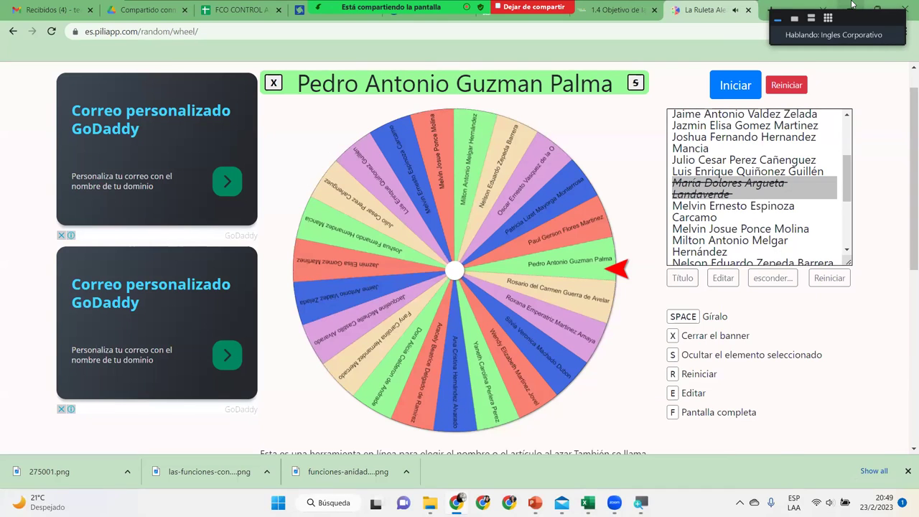
click(828, 18)
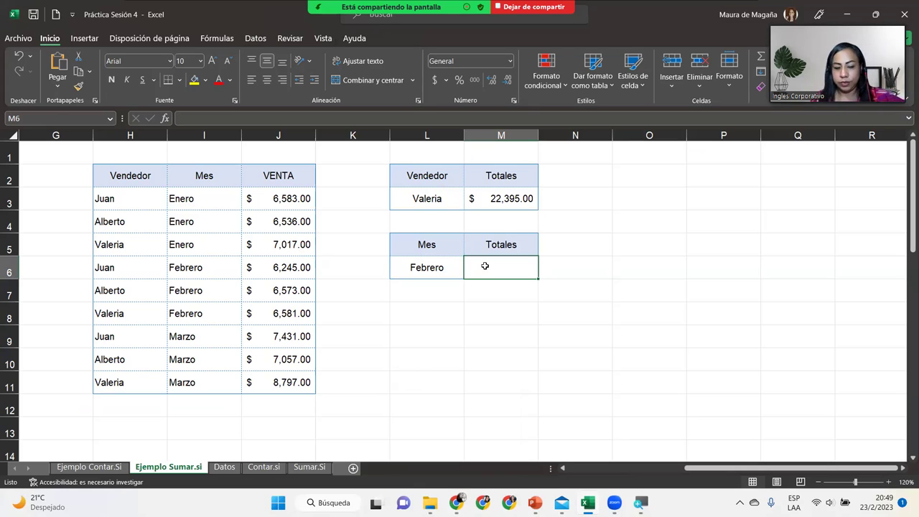
- Enter =SUMAR.SI(I3:I11;L6;J3:J11) in M6 to get Febrero's sales total of 19399
text(=)
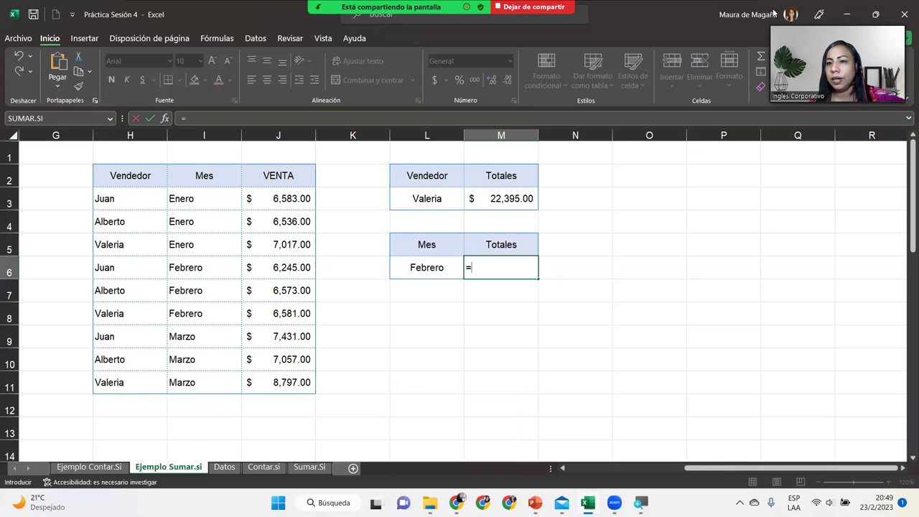
click(778, 32)
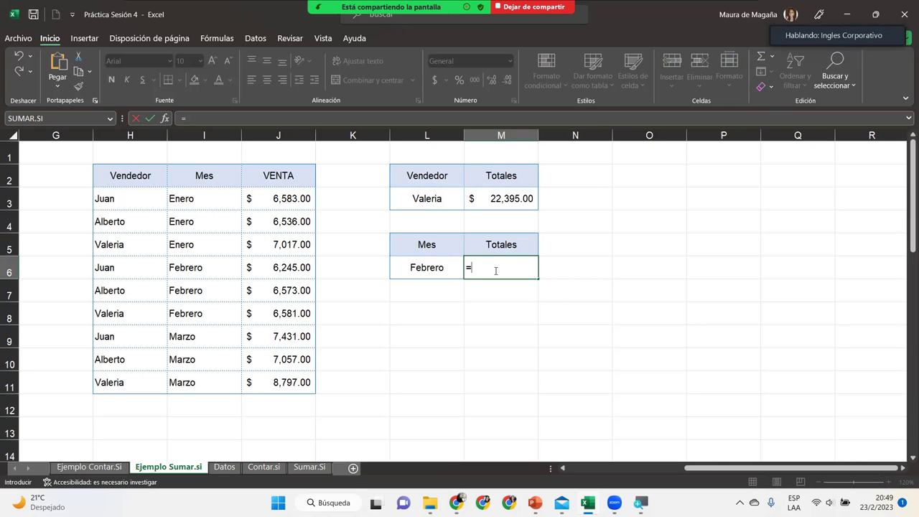
text(sumar)
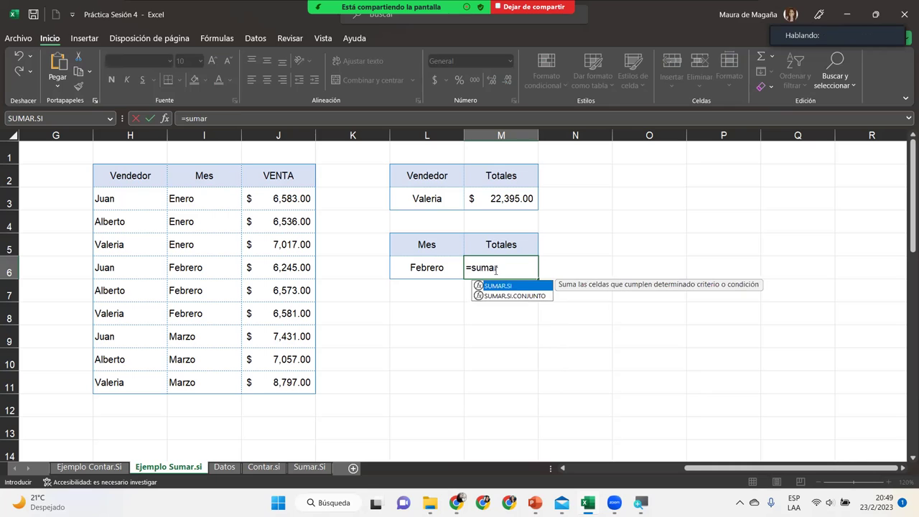
key(Tab)
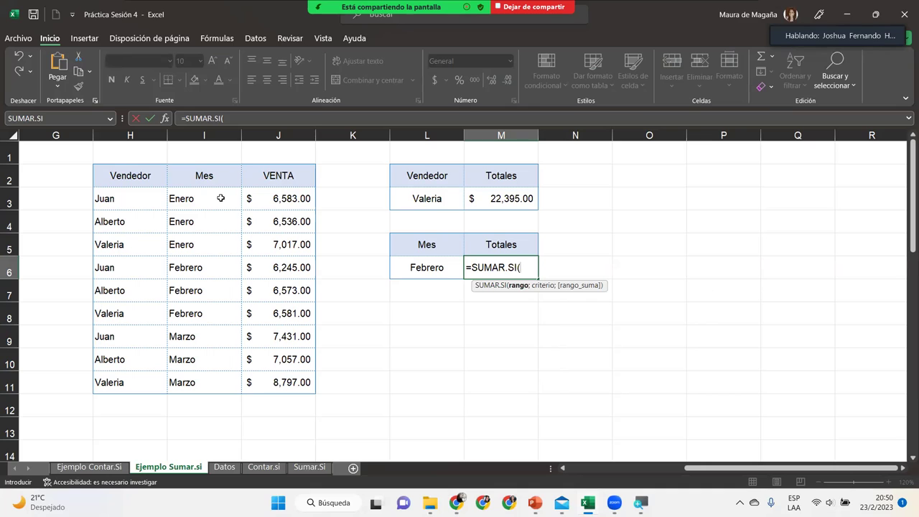
drag(221, 198, 220, 381)
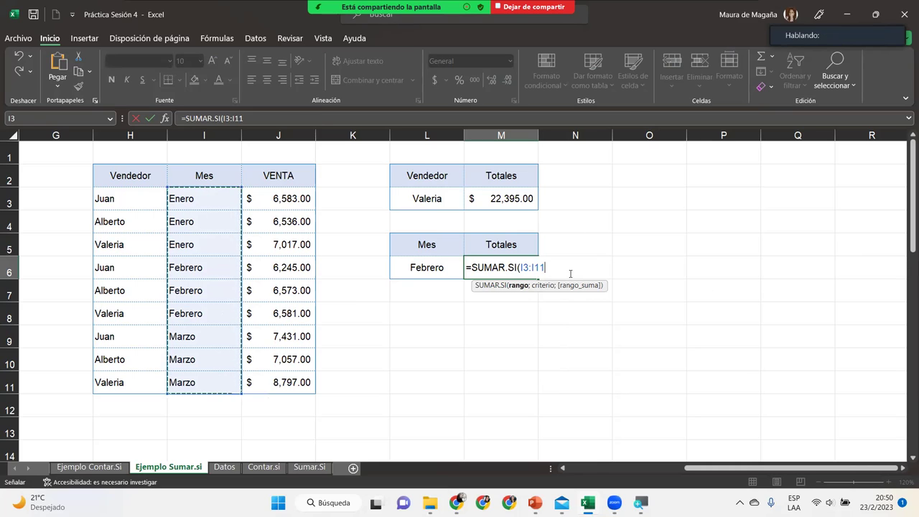
text(;)
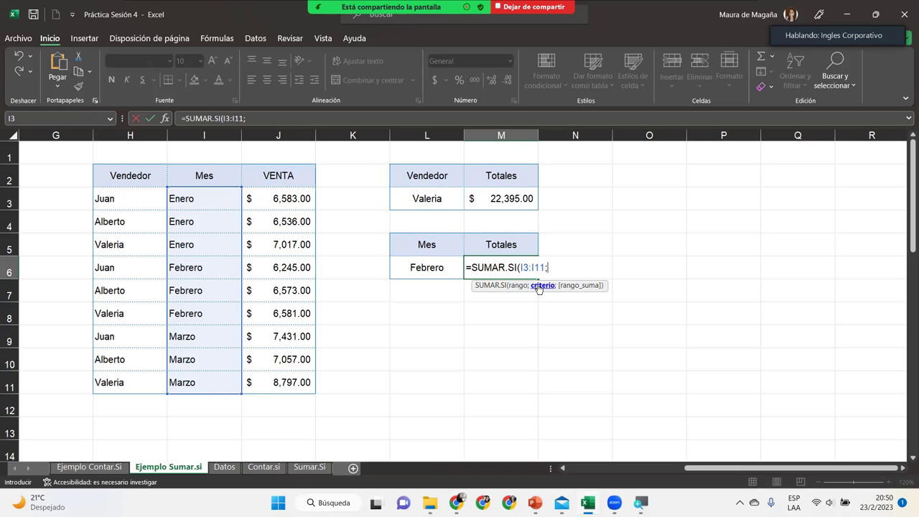
click(442, 263)
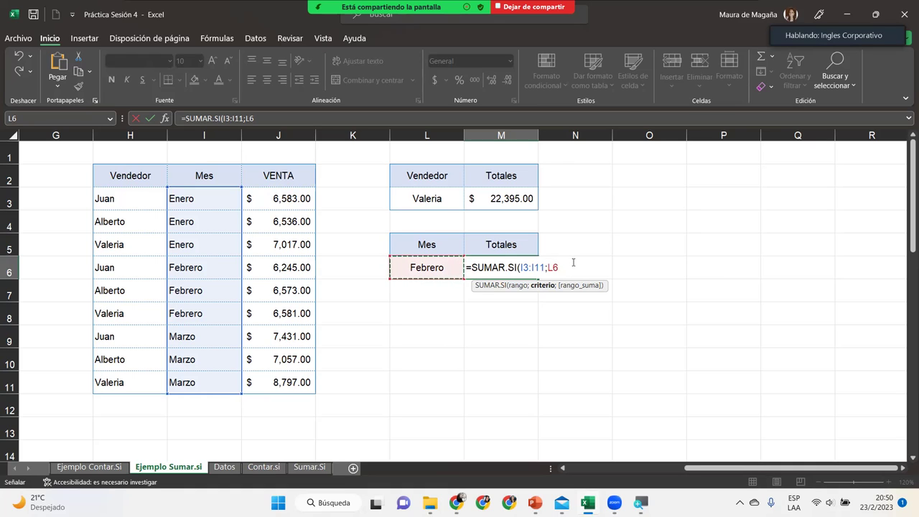
text(;)
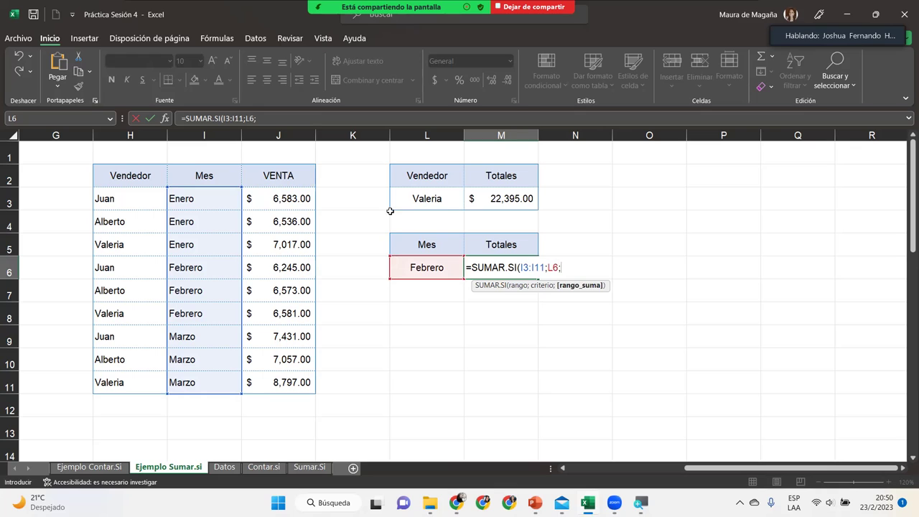
click(281, 199)
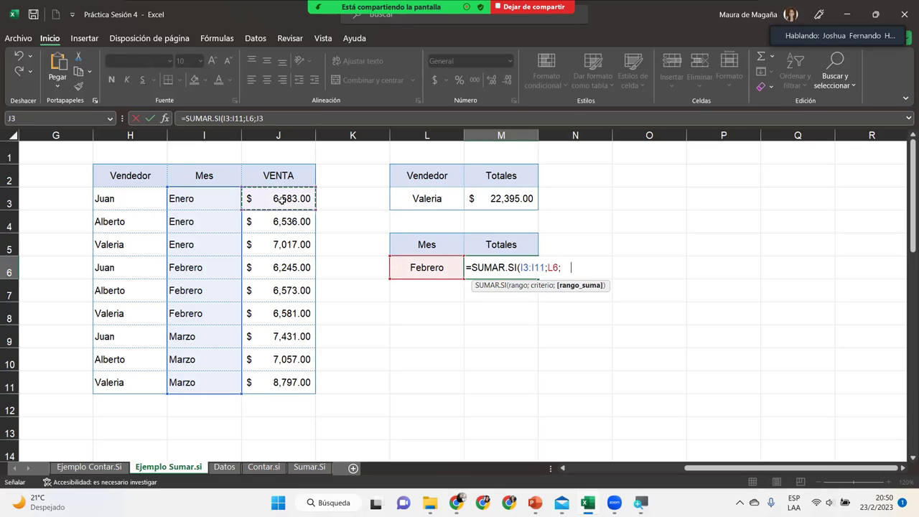
drag(282, 200, 296, 368)
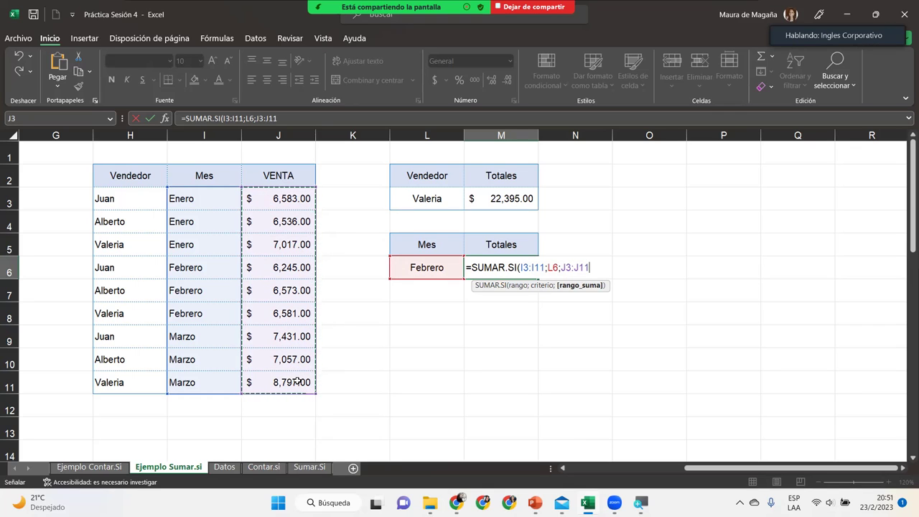
text())
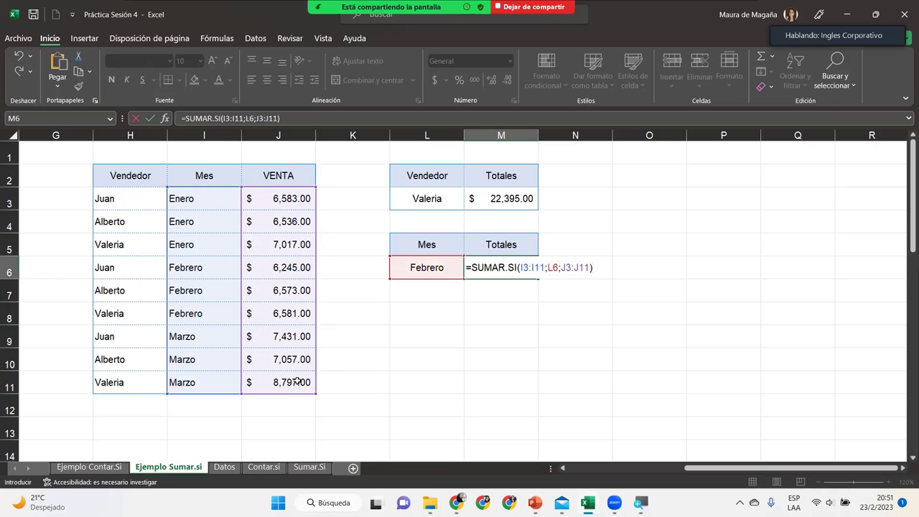
key(Return)
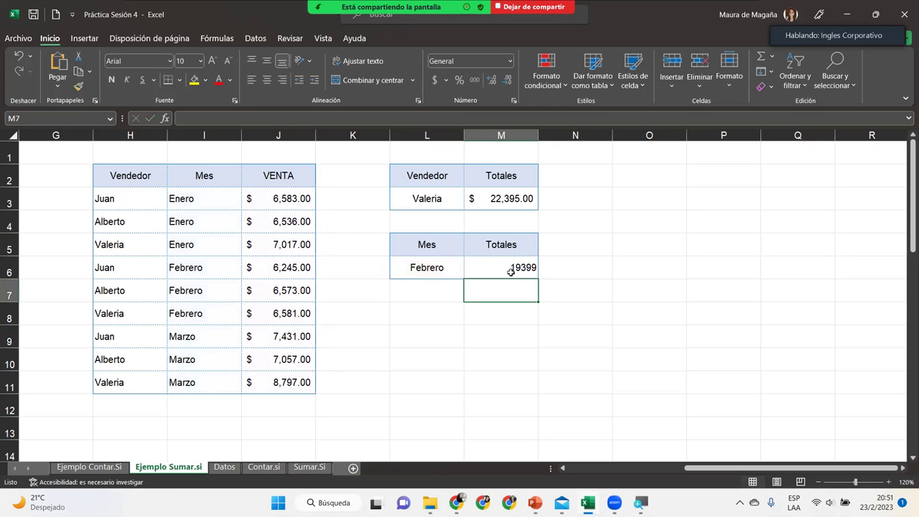
- Format M6 as Contabilidad ($ 19,399.00) and confirm it matches the sum of J6:J8
click(511, 272)
click(510, 61)
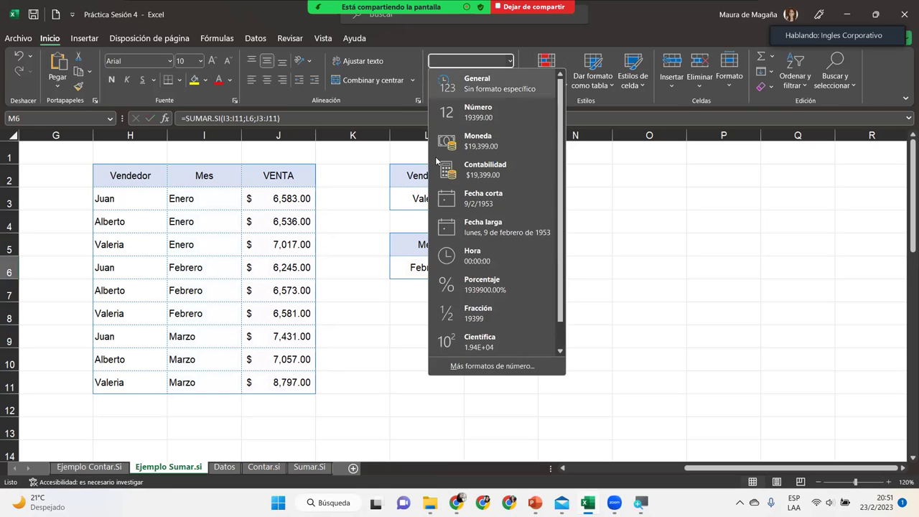
click(463, 168)
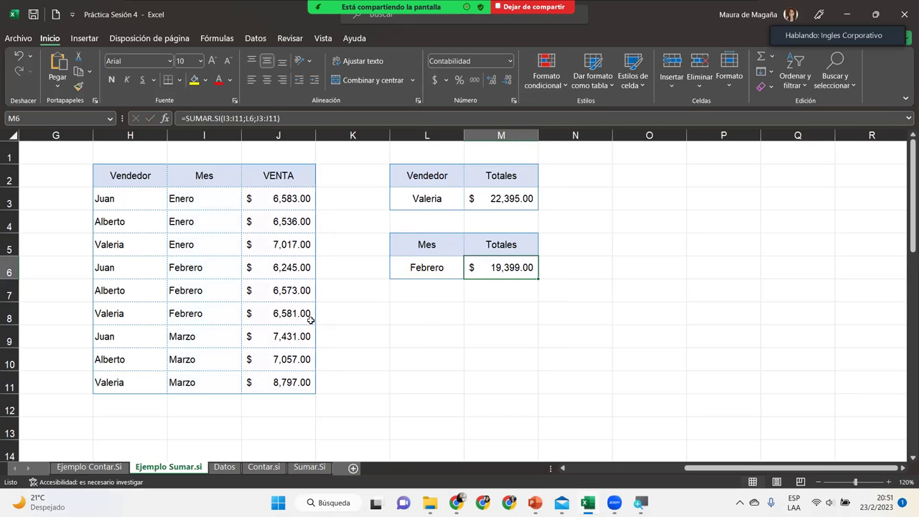
click(253, 268)
drag(263, 286, 266, 313)
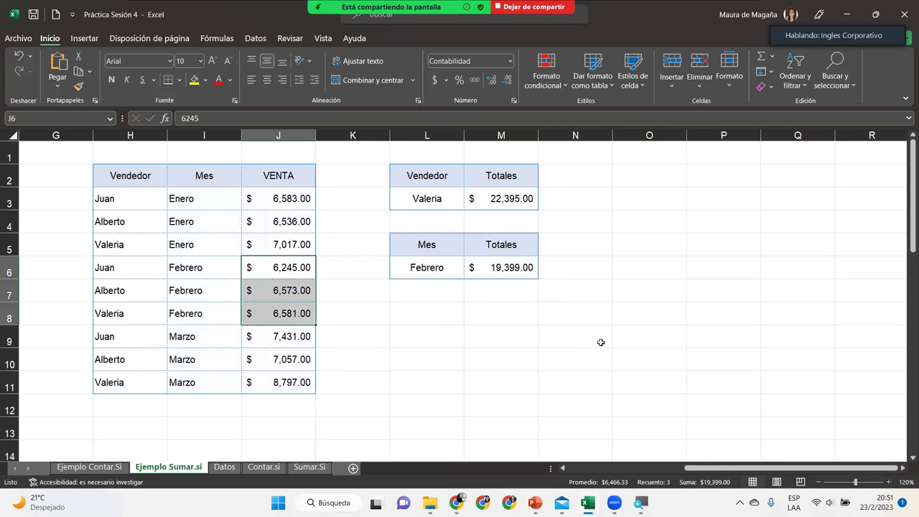
click(519, 266)
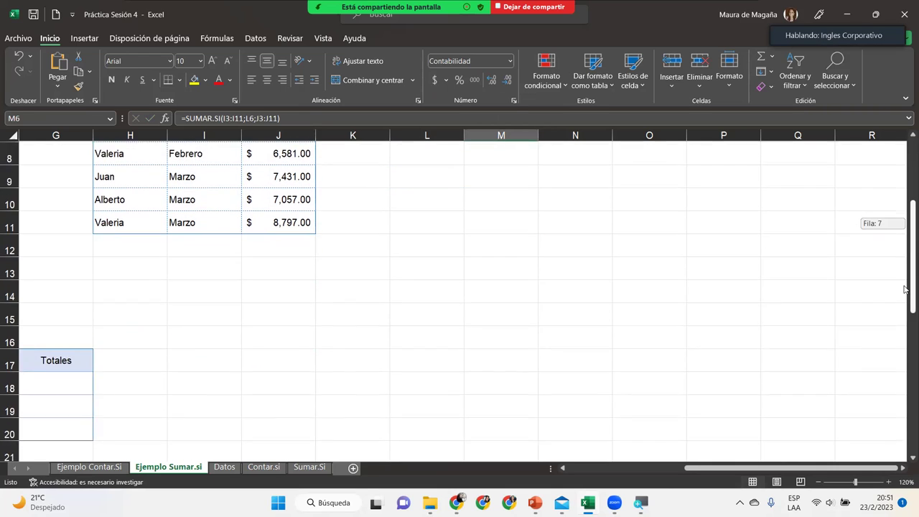
- Scroll to the Ventas totales por zona table, dismiss the notification, and select Centro's total cell G18
drag(911, 227, 911, 295)
drag(737, 468, 569, 484)
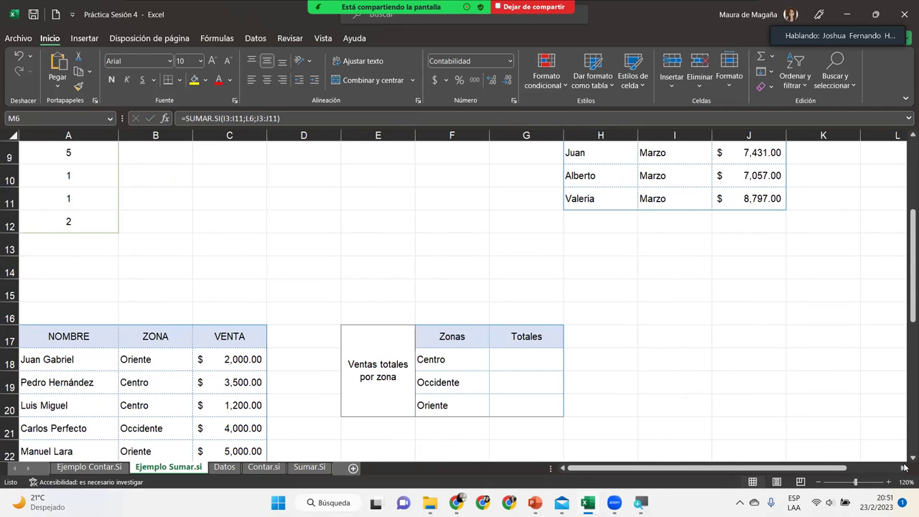
scroll(904, 462, down, 2)
scroll(904, 461, down, 2)
scroll(904, 462, down, 1)
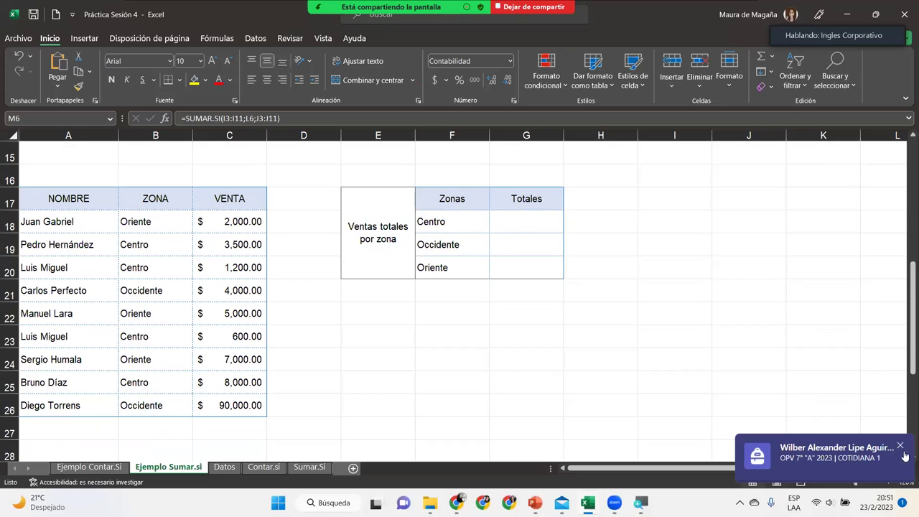
click(900, 446)
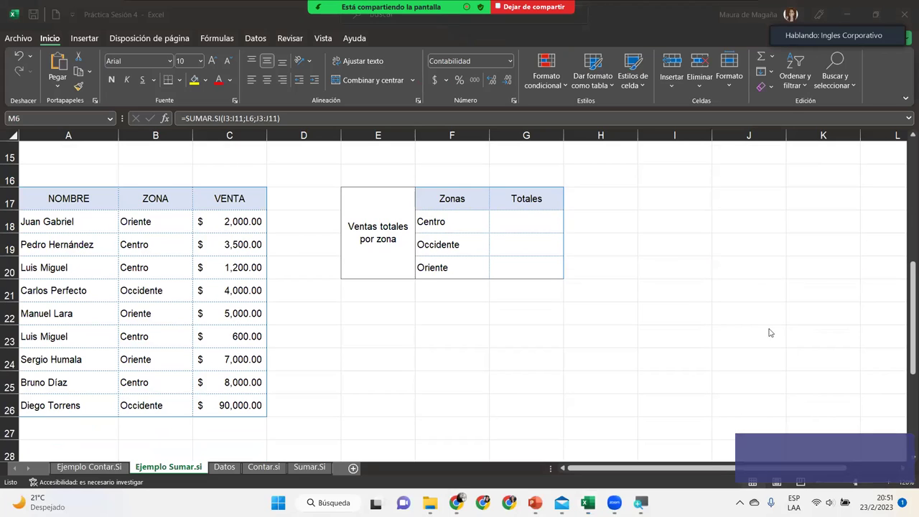
click(533, 222)
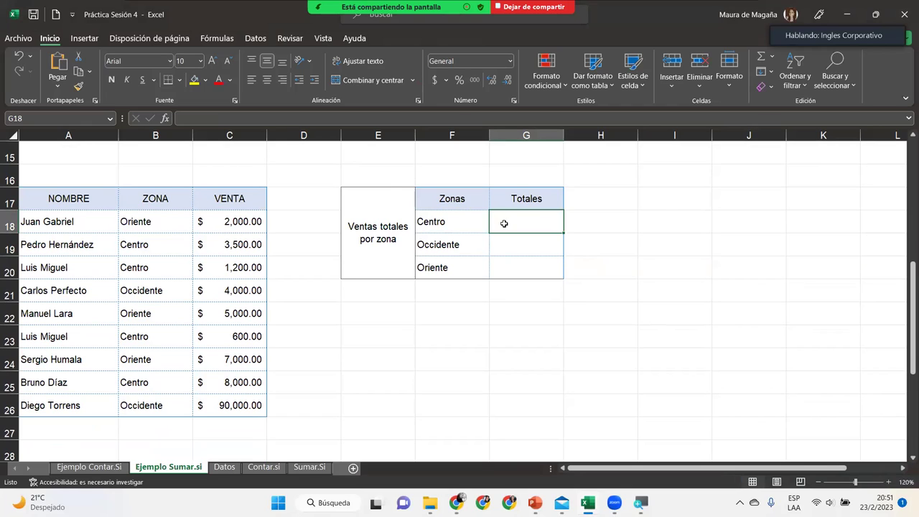
drag(455, 217, 523, 267)
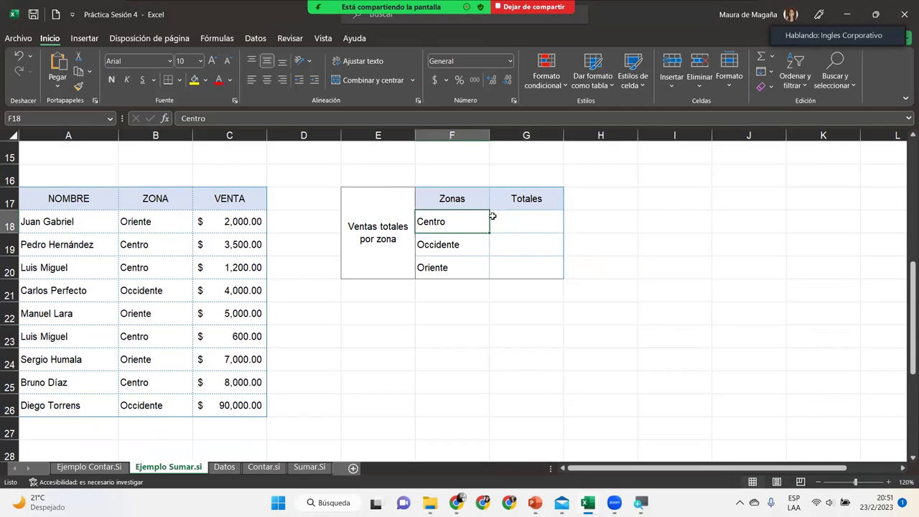
click(535, 229)
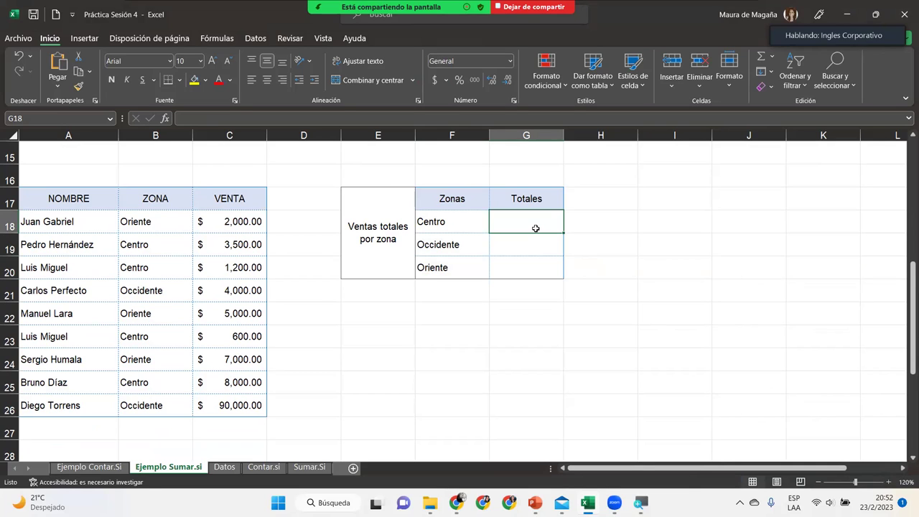
- Start =SUMAR.SI in G18 with the absolute zone range $B$18:$B$26
text(=sumar)
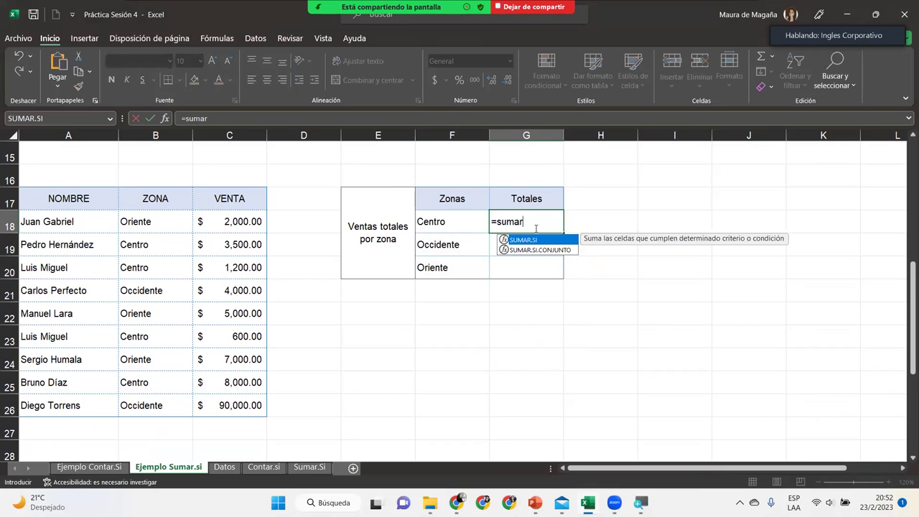
key(Tab)
click(535, 225)
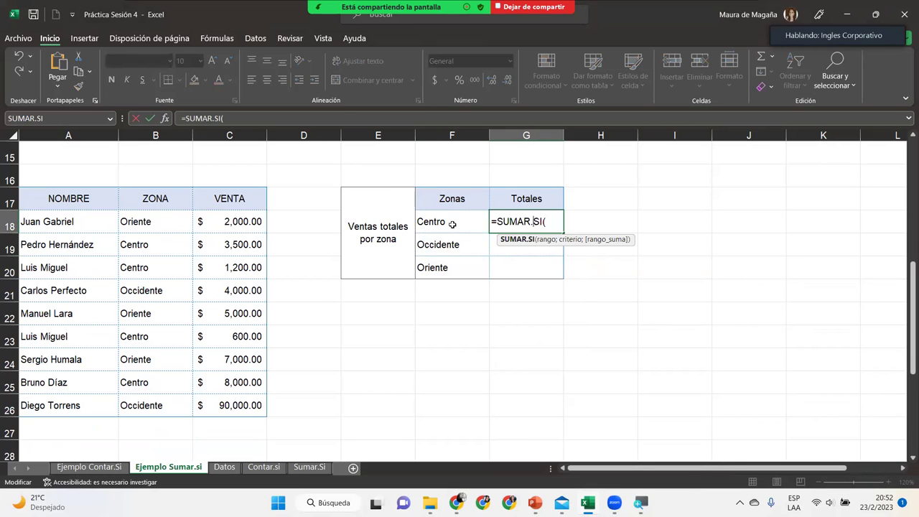
click(551, 221)
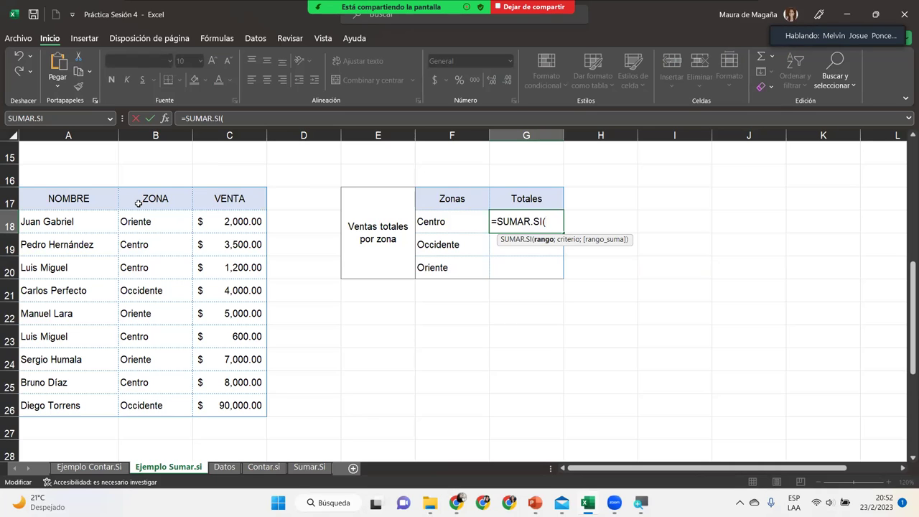
drag(142, 213, 159, 403)
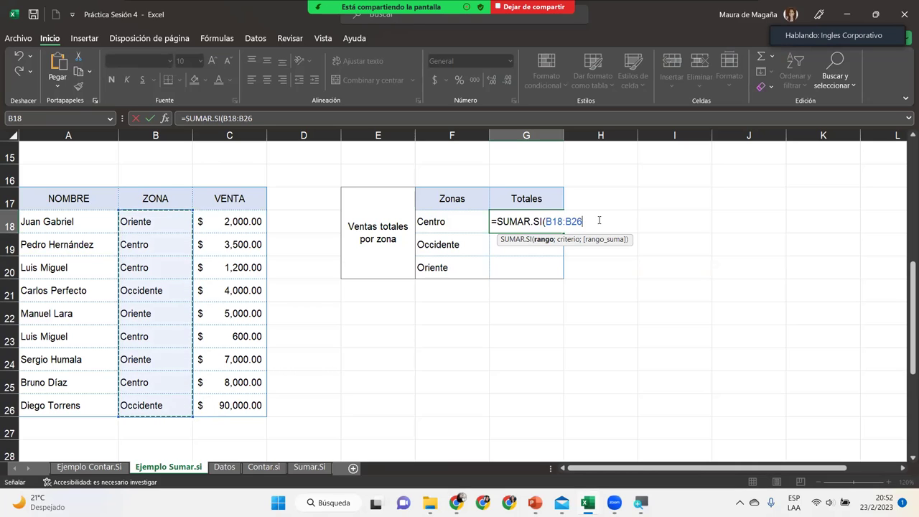
key(F4)
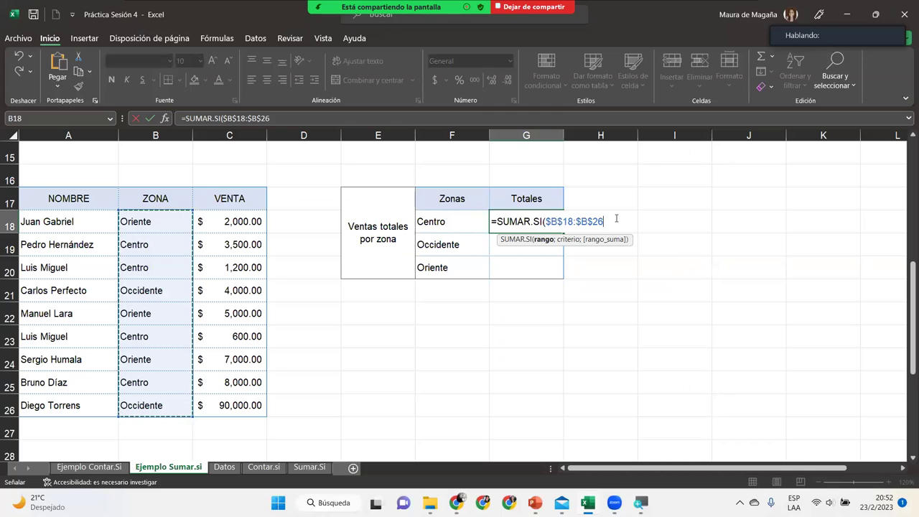
text(;)
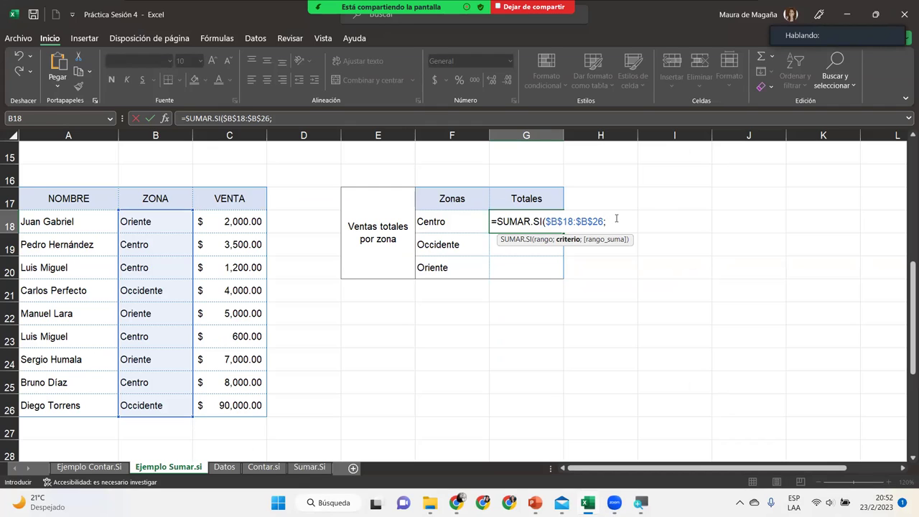
- Add criterion F18 and absolute sum range $C$18:$C$26, giving Centro's total of 13300
click(466, 219)
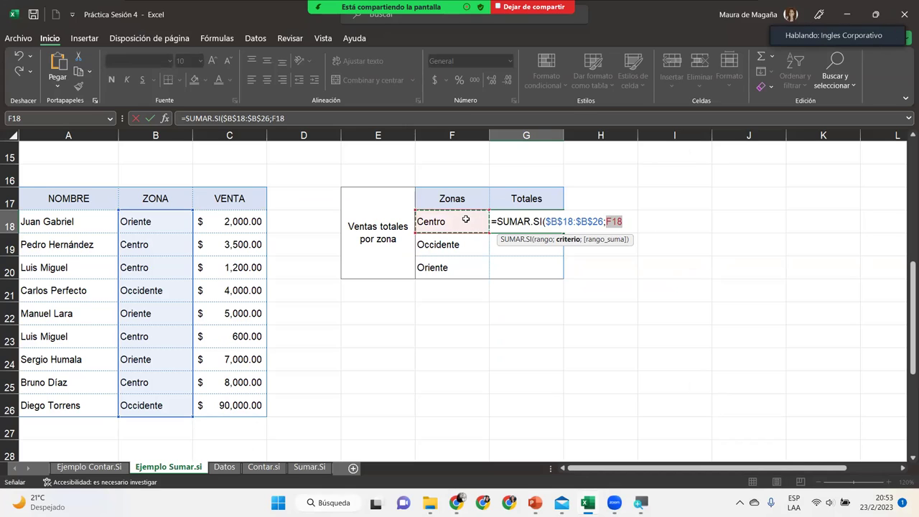
text(;)
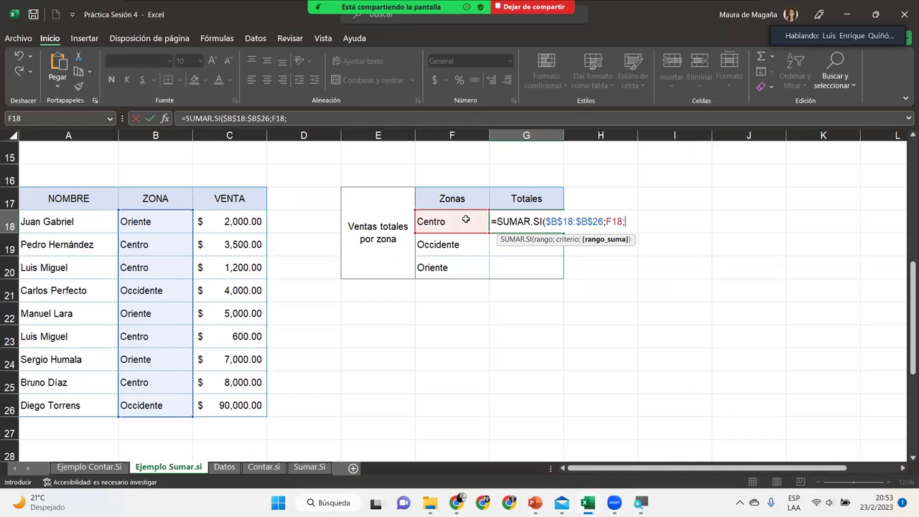
drag(225, 221, 224, 404)
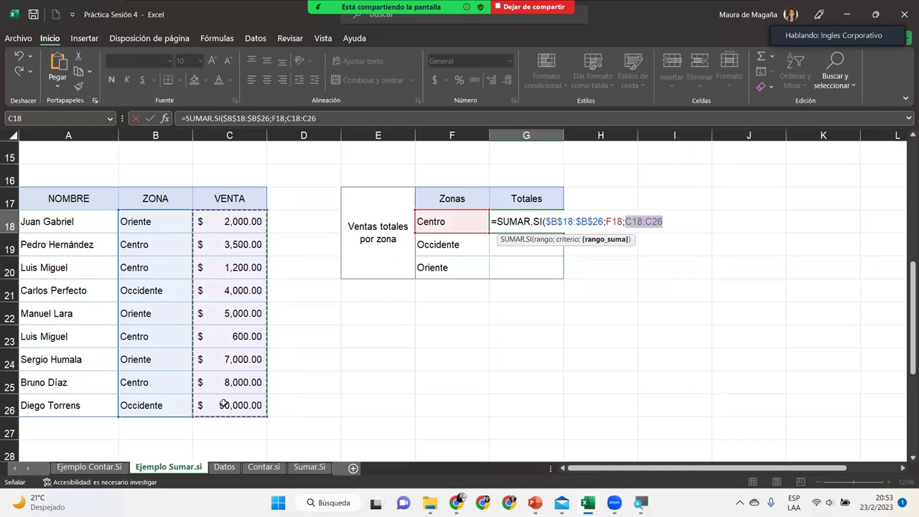
key(F4)
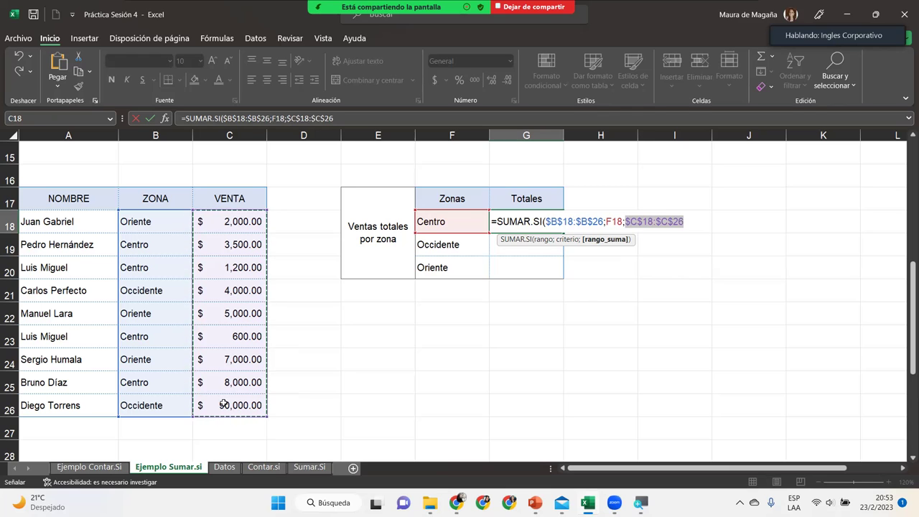
text())
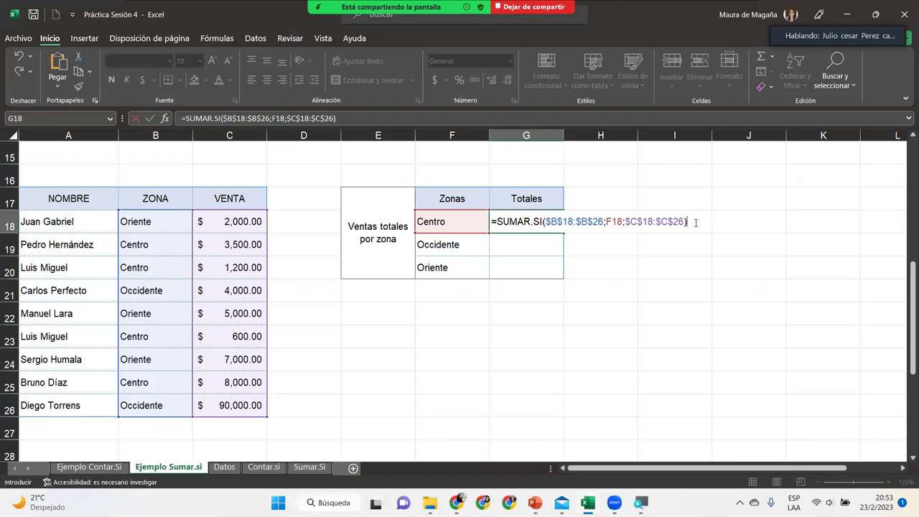
key(Return)
- Copy the Centro total formula in G18 down to the Occidente and Oriente rows (G19:G20)
click(695, 223)
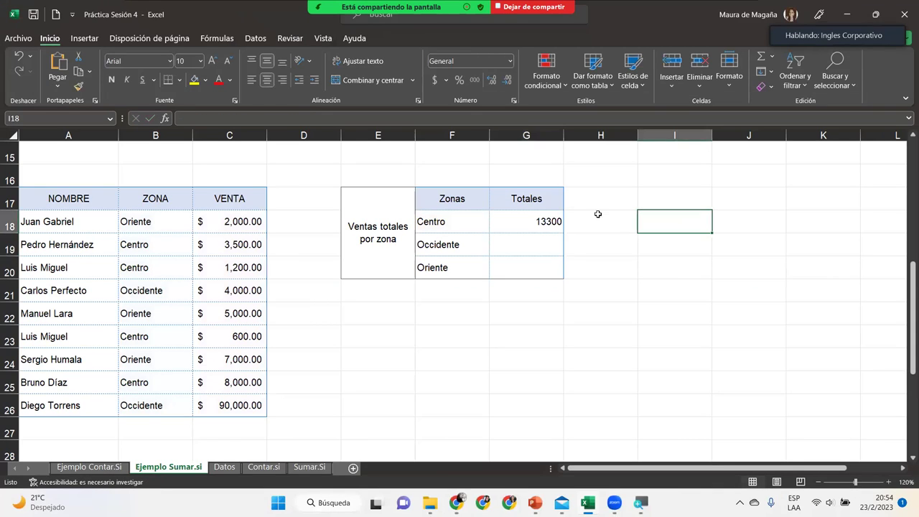
click(548, 217)
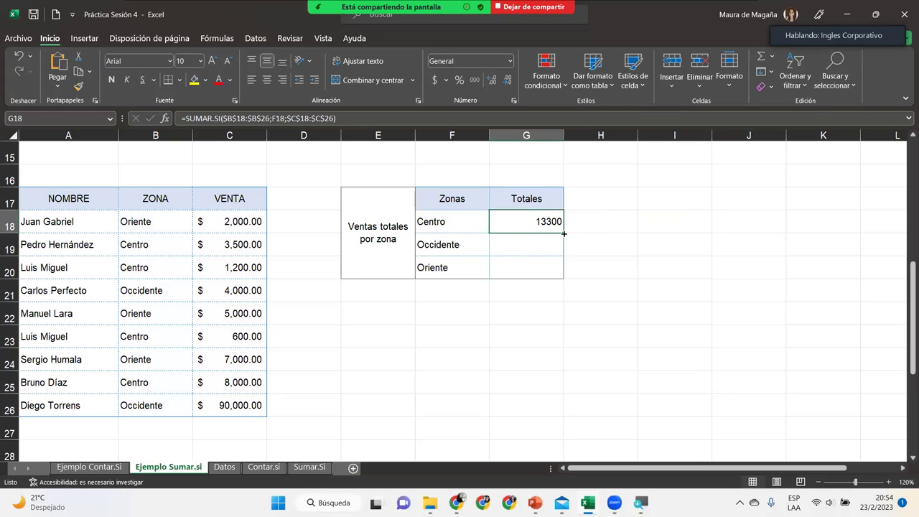
drag(564, 234, 564, 278)
click(574, 286)
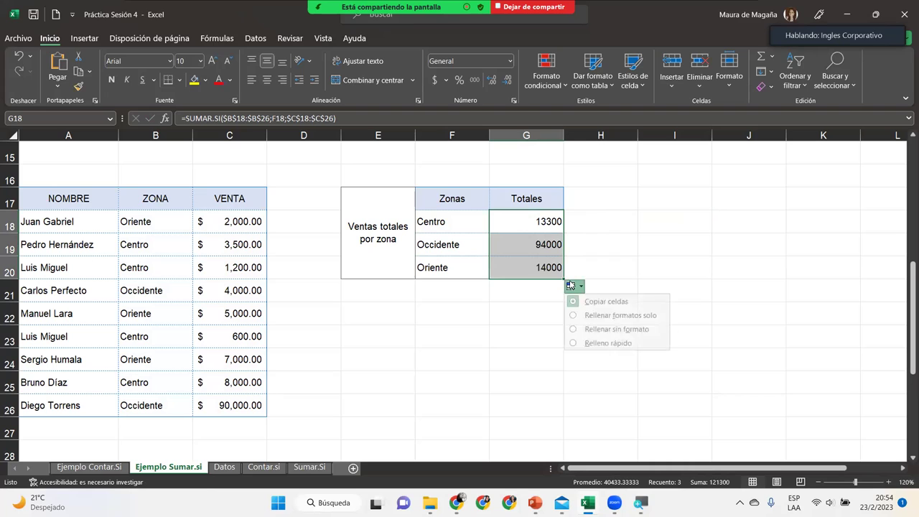
click(602, 333)
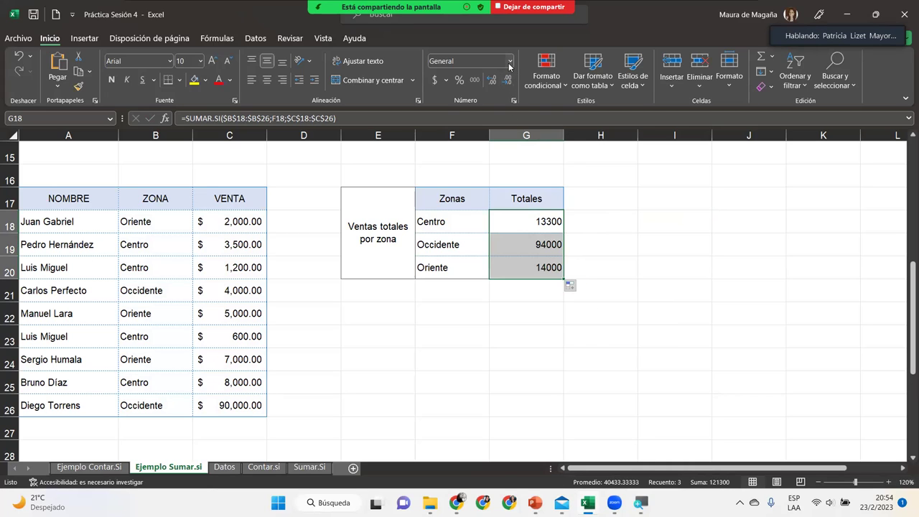
- Apply the Contabilidad accounting format to the three zone totals
click(510, 66)
click(495, 169)
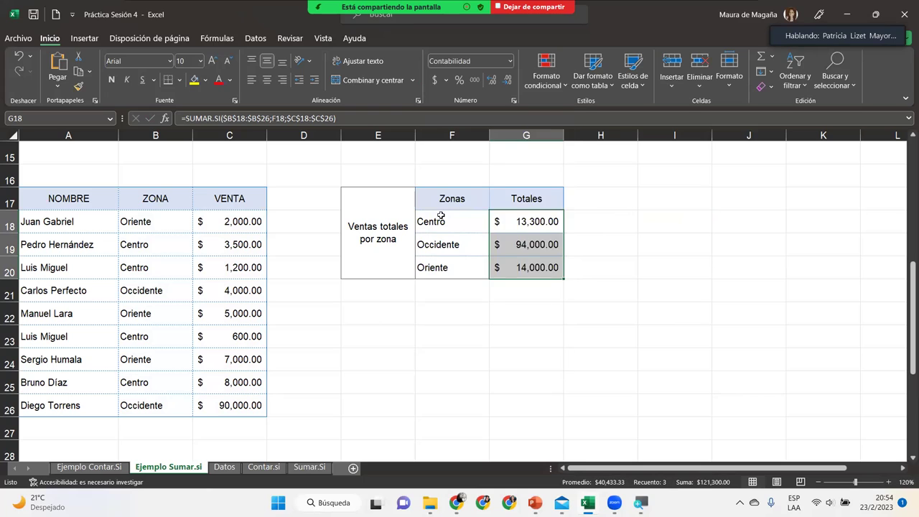
click(567, 244)
- Check the G18 formula and the three zone totals, ending on empty cell G21
click(652, 216)
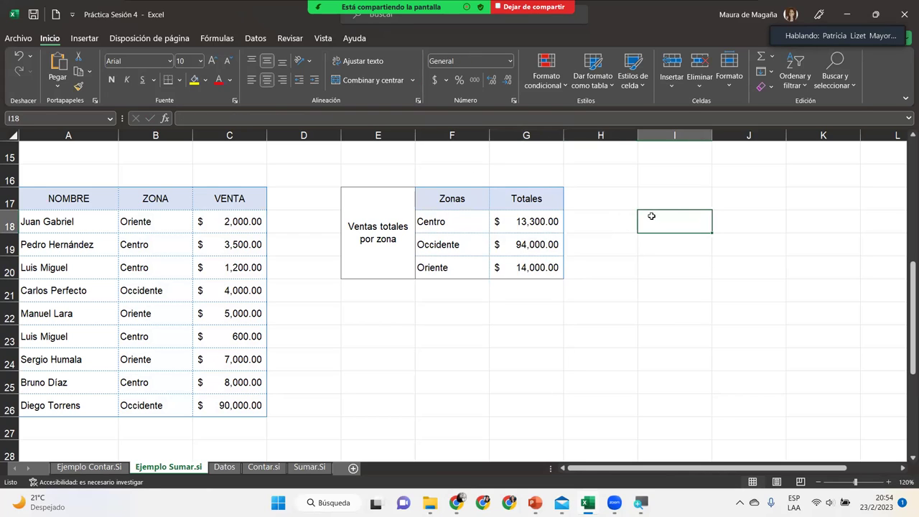
click(534, 222)
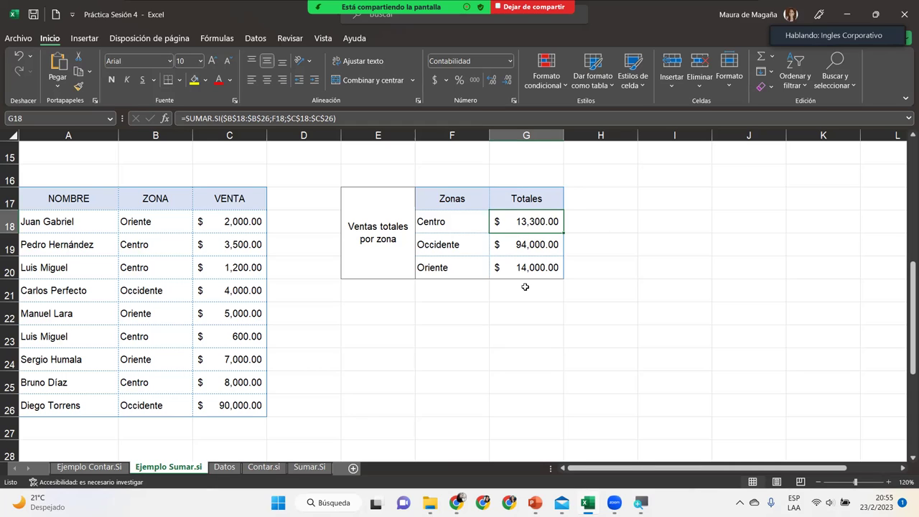
drag(536, 216, 538, 264)
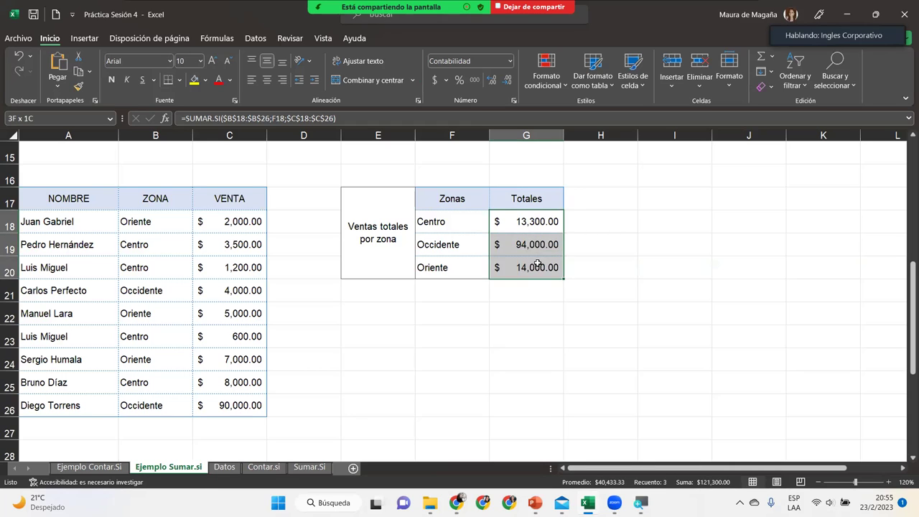
click(514, 293)
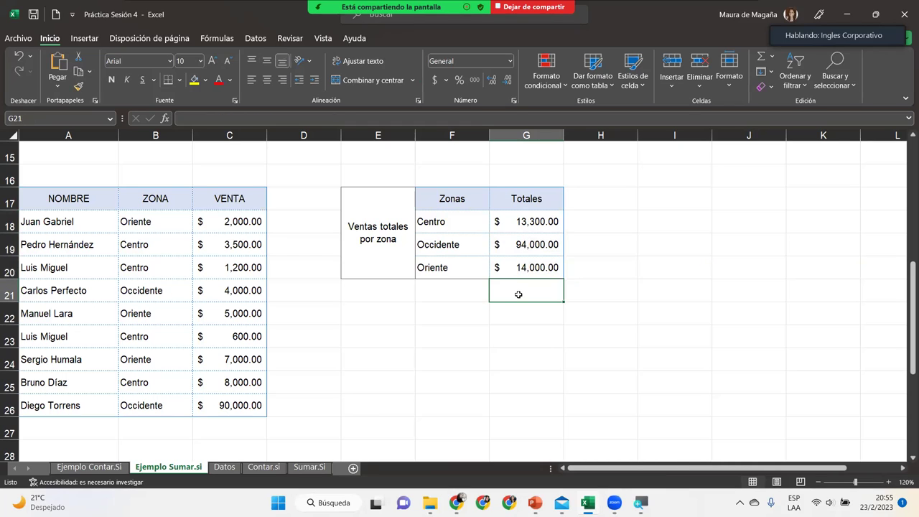
- AutoSum the zone totals into G21 and the VENTA column into C27
click(762, 57)
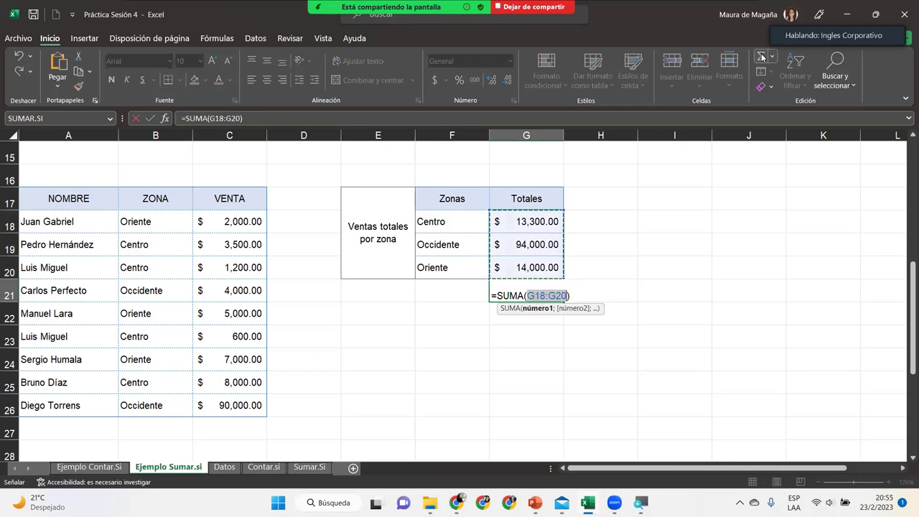
key(Return)
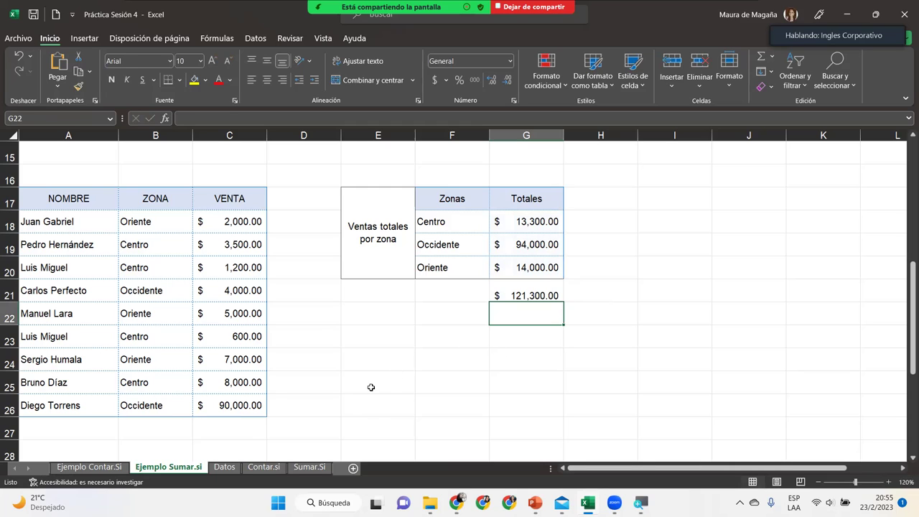
click(249, 426)
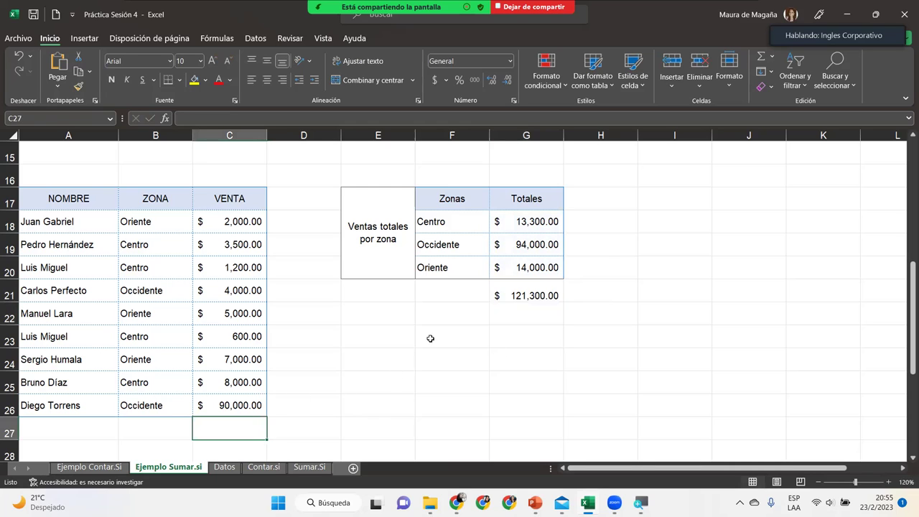
click(761, 58)
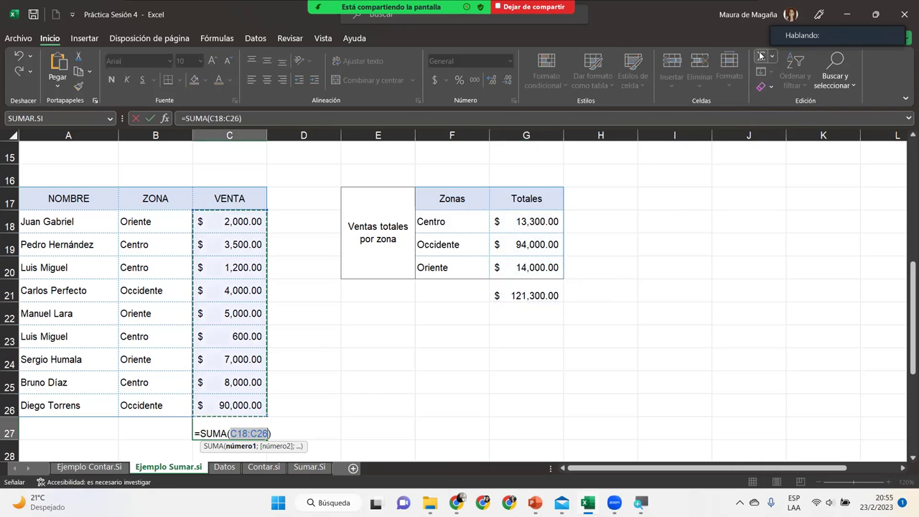
key(Return)
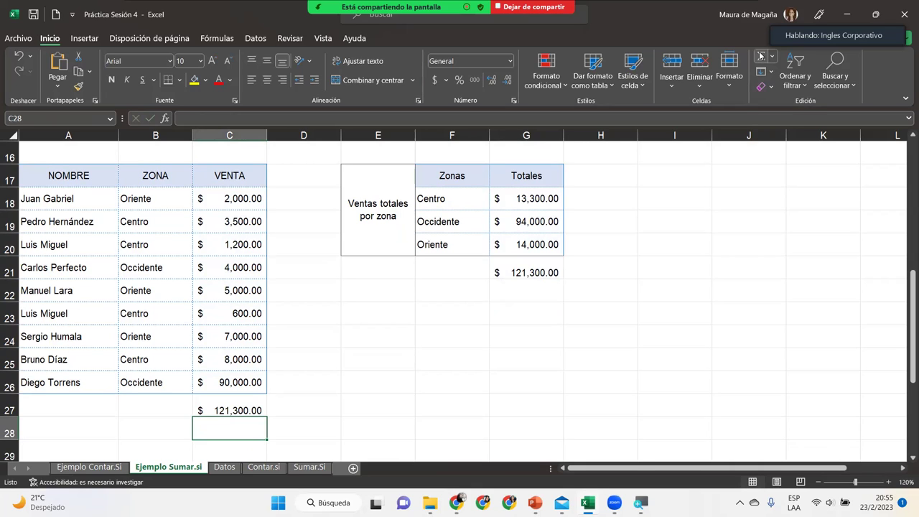
- Compare the zone totals, G21 and C27, confirming both grand totals read $121,300.00
click(515, 198)
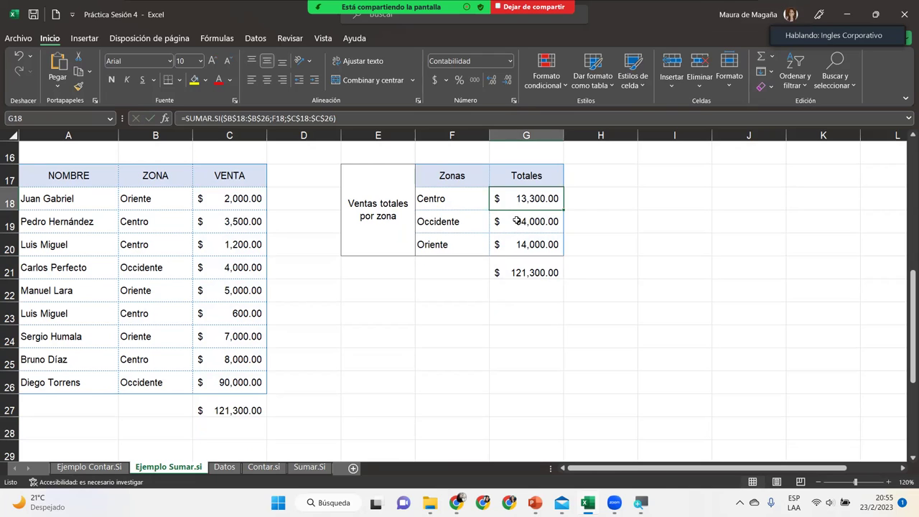
ctrl+click(517, 222)
ctrl+click(517, 242)
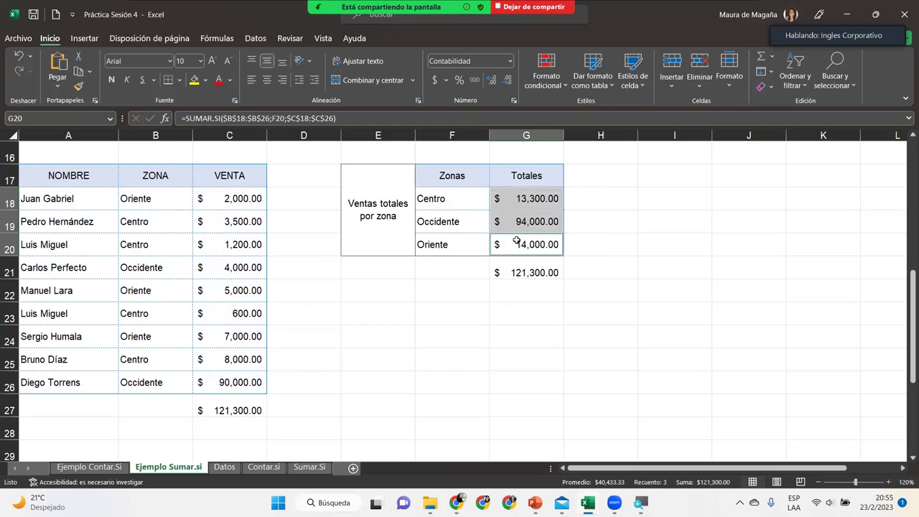
click(474, 199)
click(471, 215)
click(508, 215)
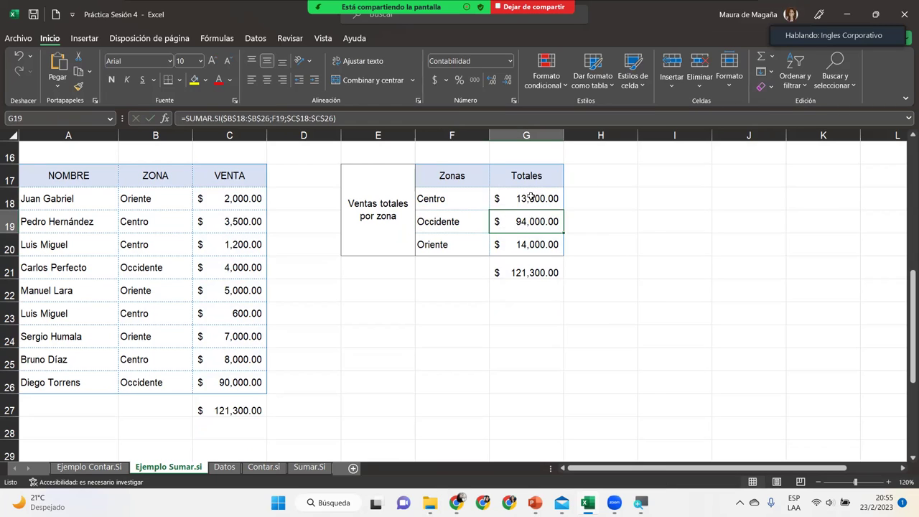
drag(530, 196, 535, 250)
click(528, 270)
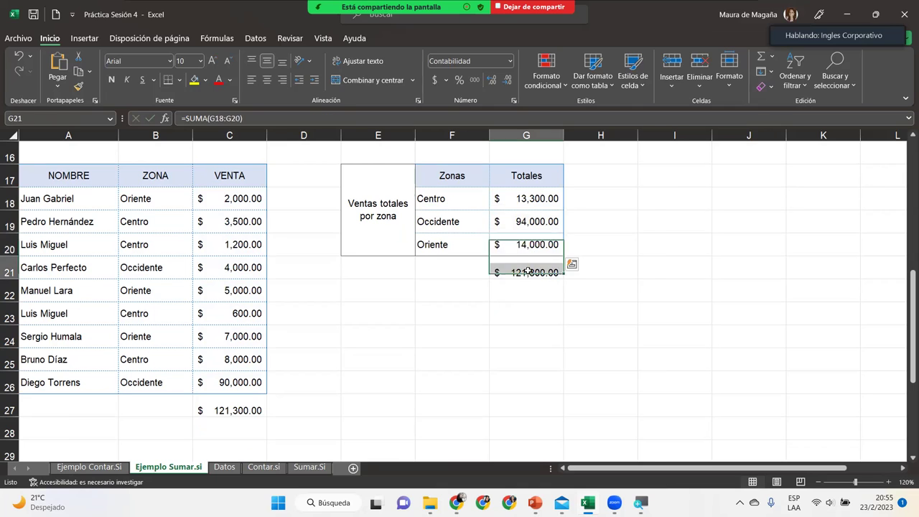
click(255, 404)
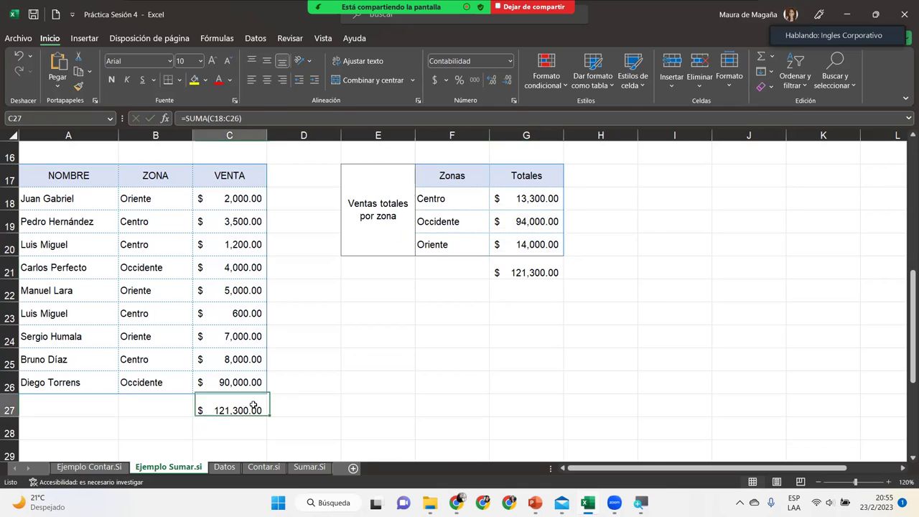
ctrl+click(521, 273)
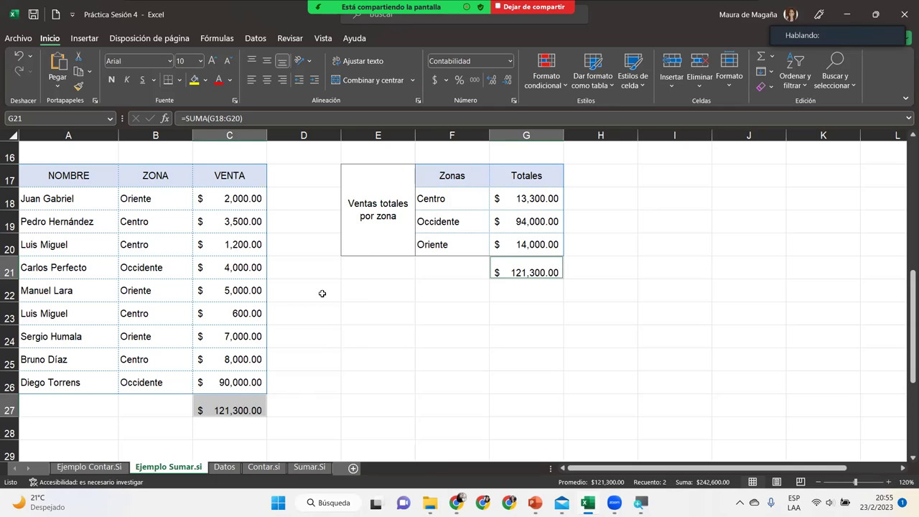
click(535, 274)
drag(908, 304, 907, 157)
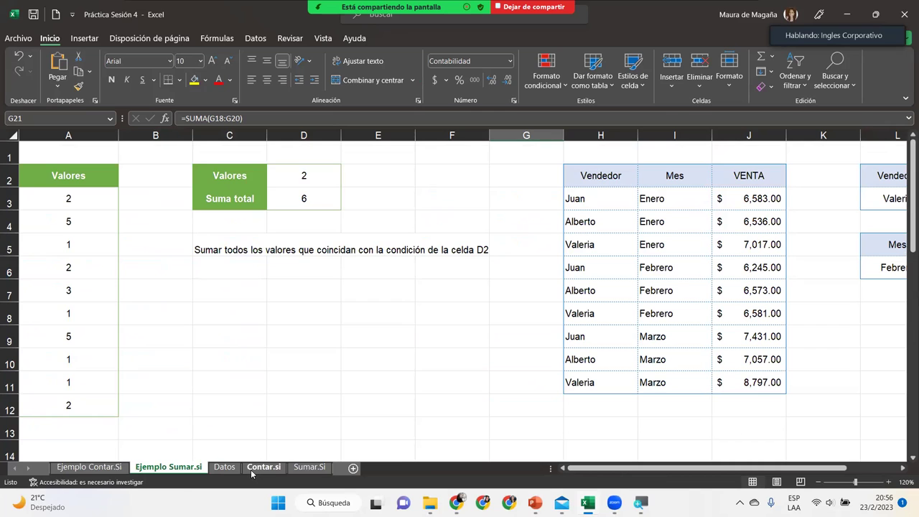
- Return Datos to its top, select the first teacher's name, then switch to Contar.si
click(224, 467)
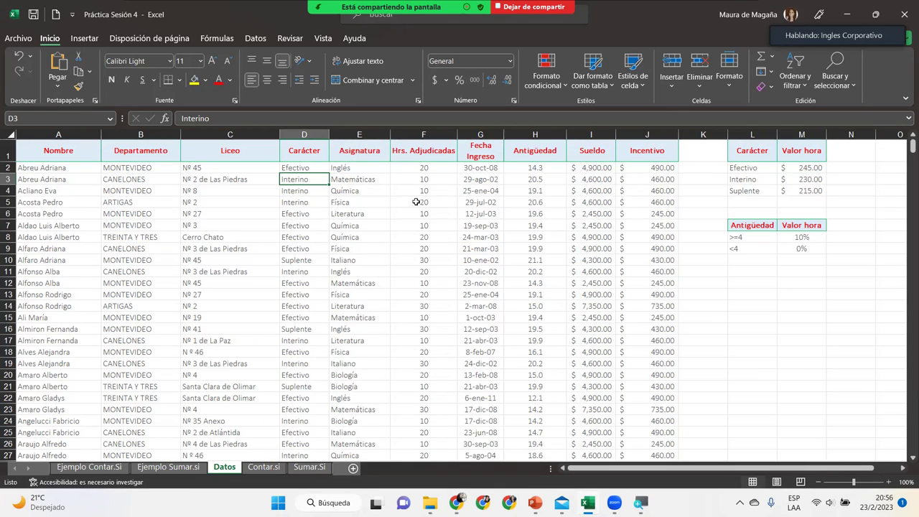
key(Left)
key(Left)
key(Left)
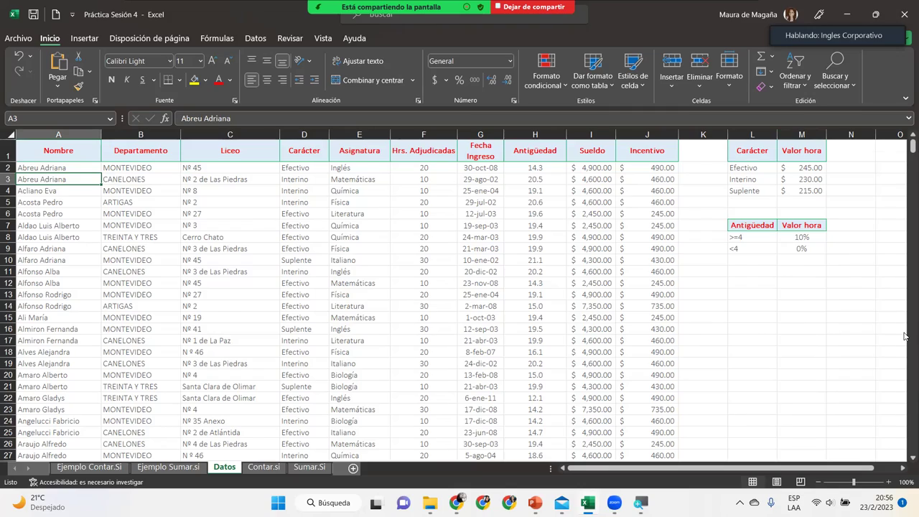
scroll(904, 336, down, 19)
scroll(905, 336, down, 18)
scroll(904, 336, down, 18)
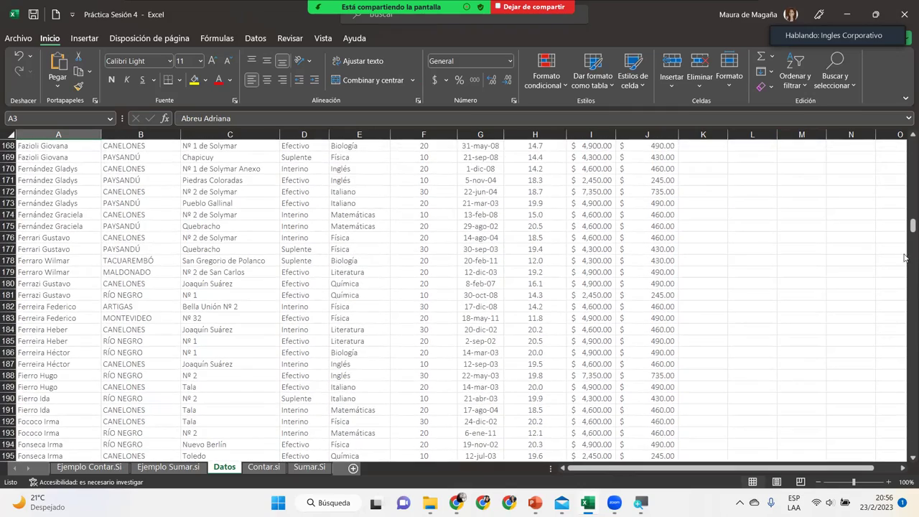
drag(909, 227, 909, 144)
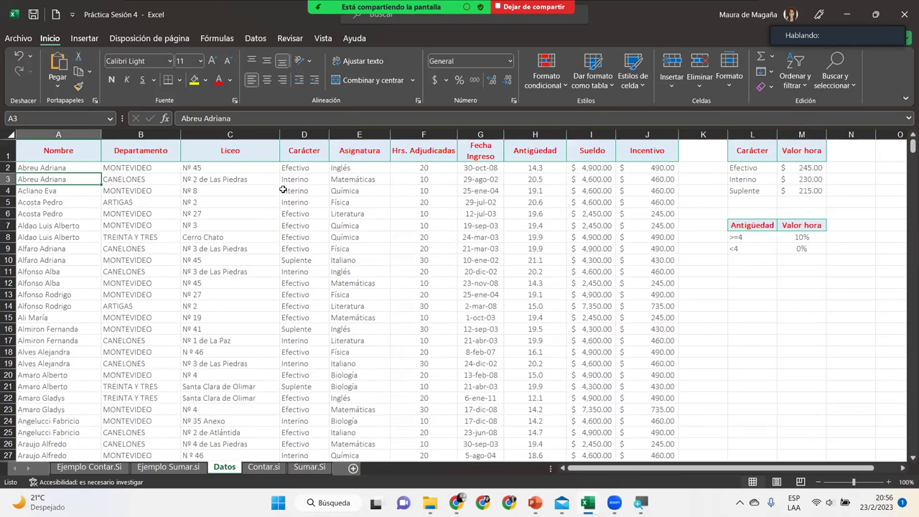
click(21, 167)
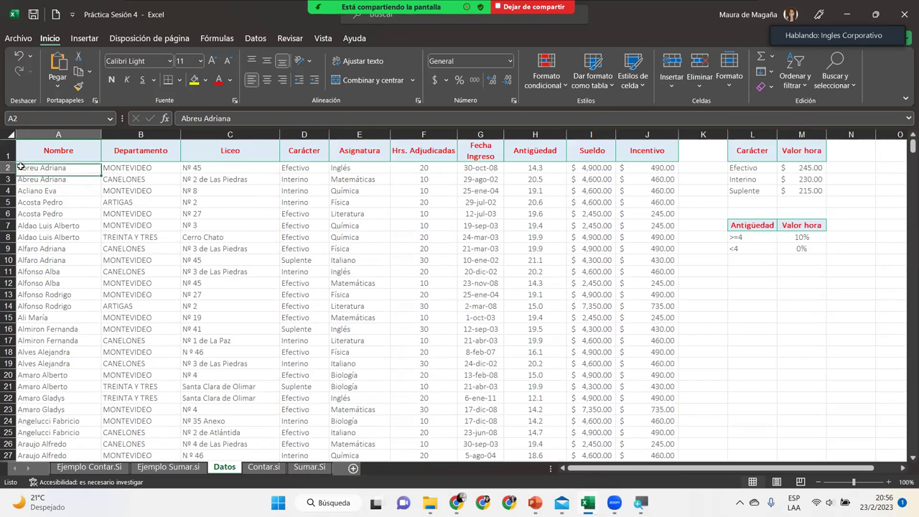
click(263, 468)
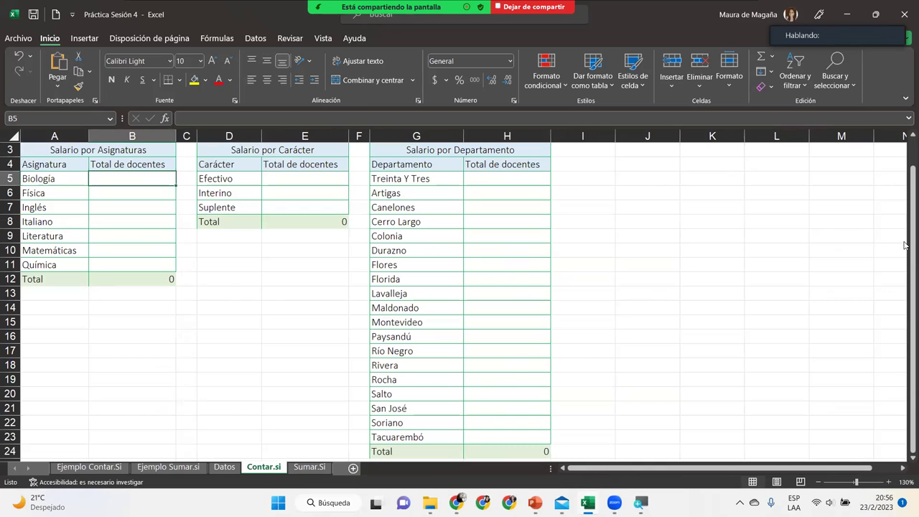
- Select cell B1 beside the Total de docentes label on Contar.si
drag(904, 245, 905, 240)
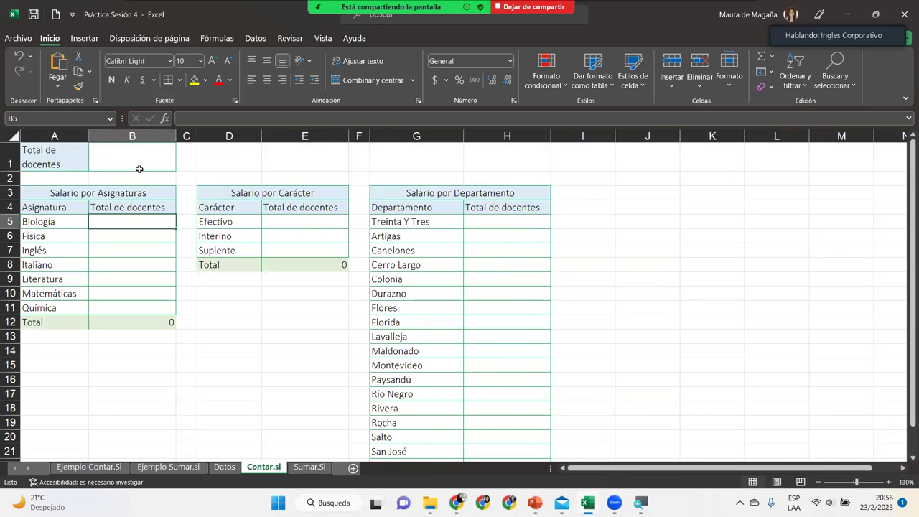
click(130, 156)
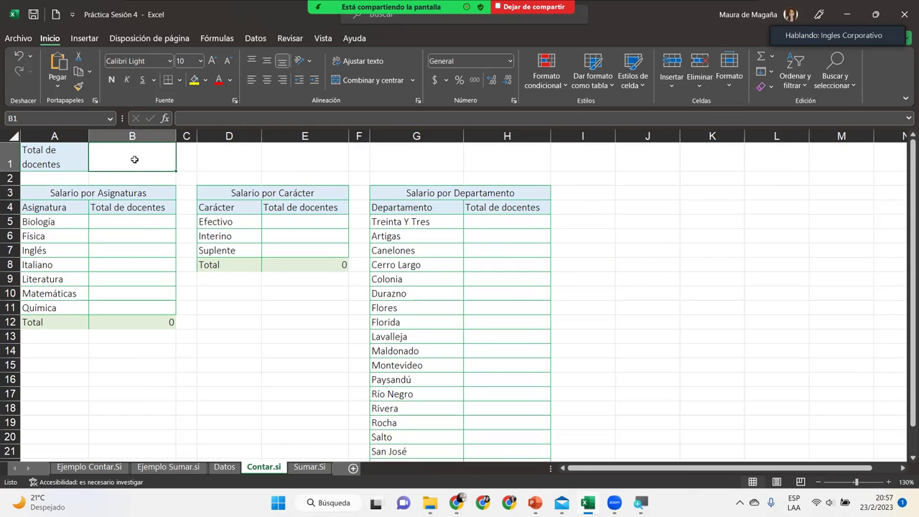
- Begin =CONTAR( in B1 and move to the Datos sheet to pick its range
text(=)
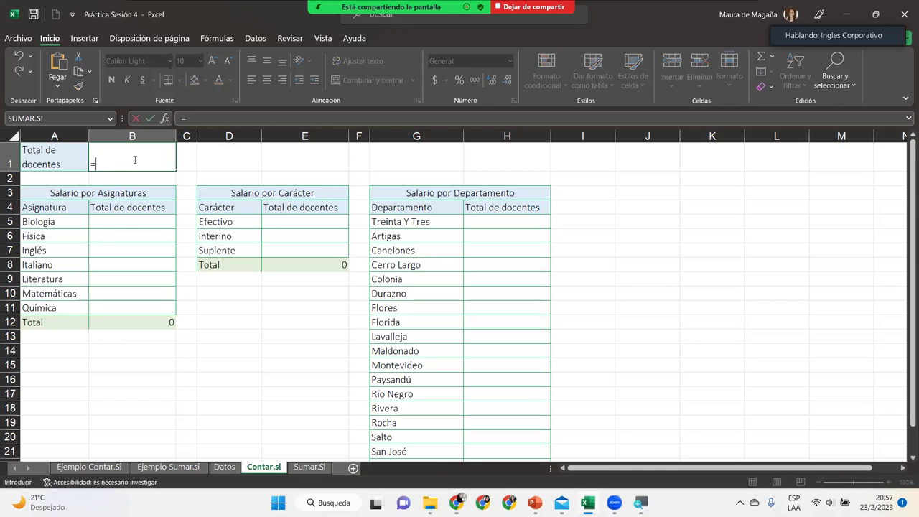
text(contar()
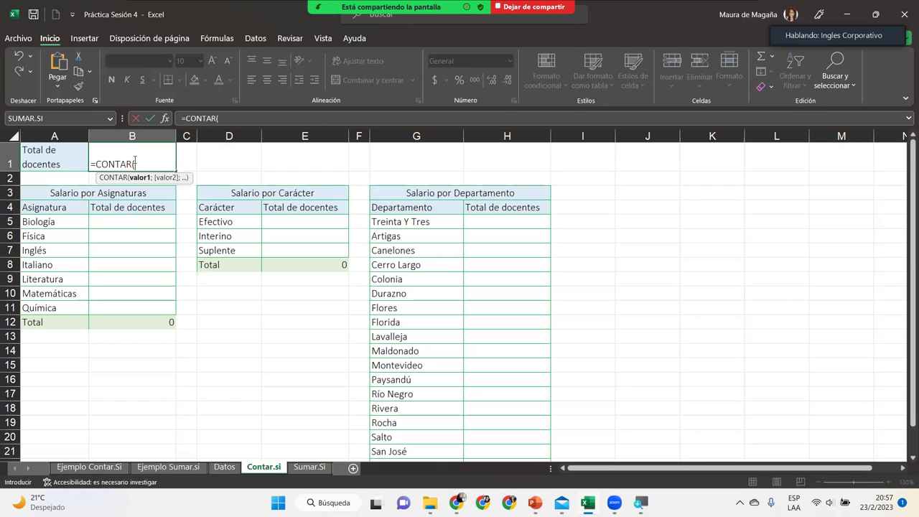
click(225, 468)
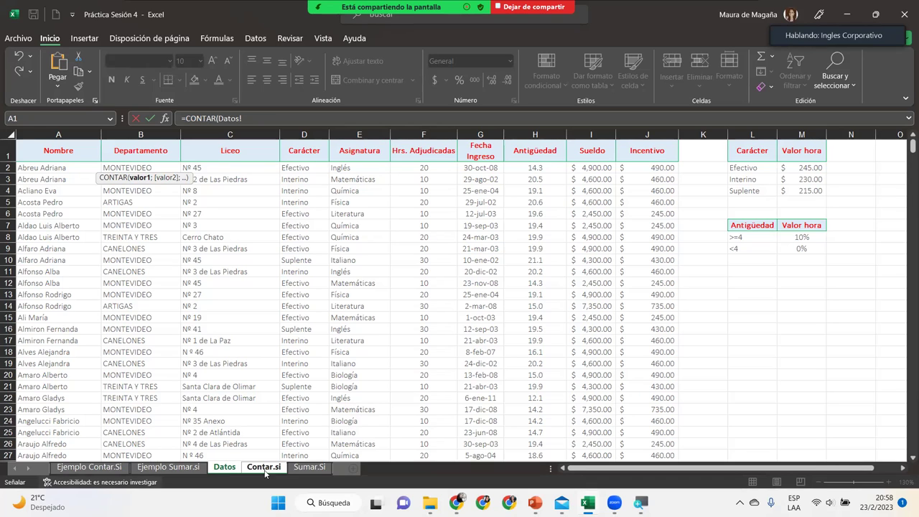
- Complete B1 as =CONTAR(Datos!F2:F598), counting 597 teachers
click(476, 167)
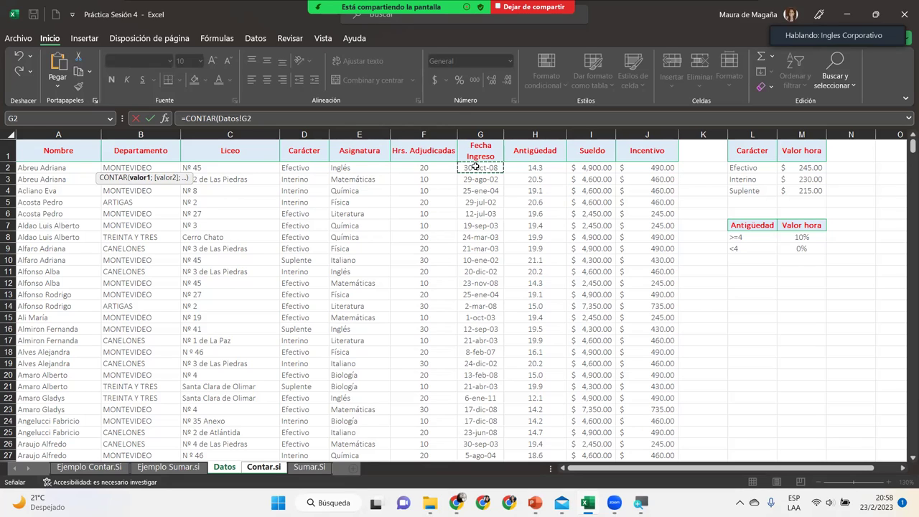
key(Left)
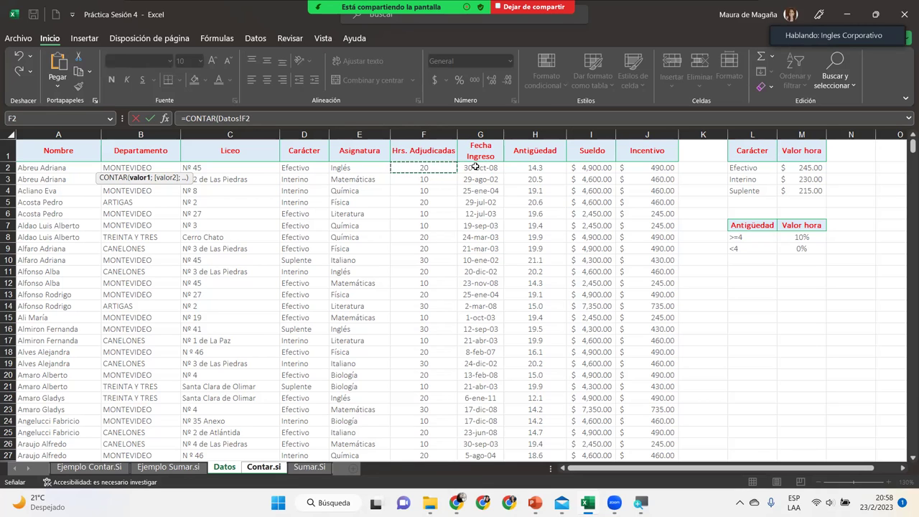
key(ctrl+shift+Down)
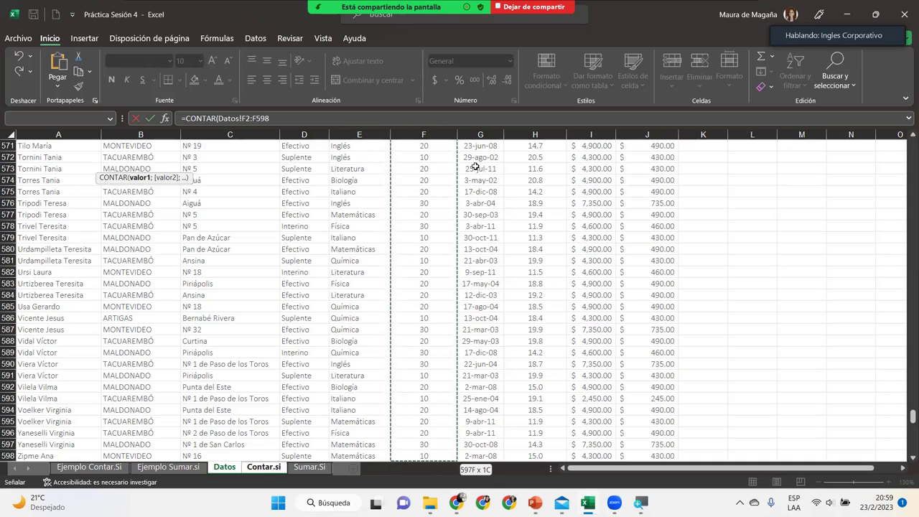
text())
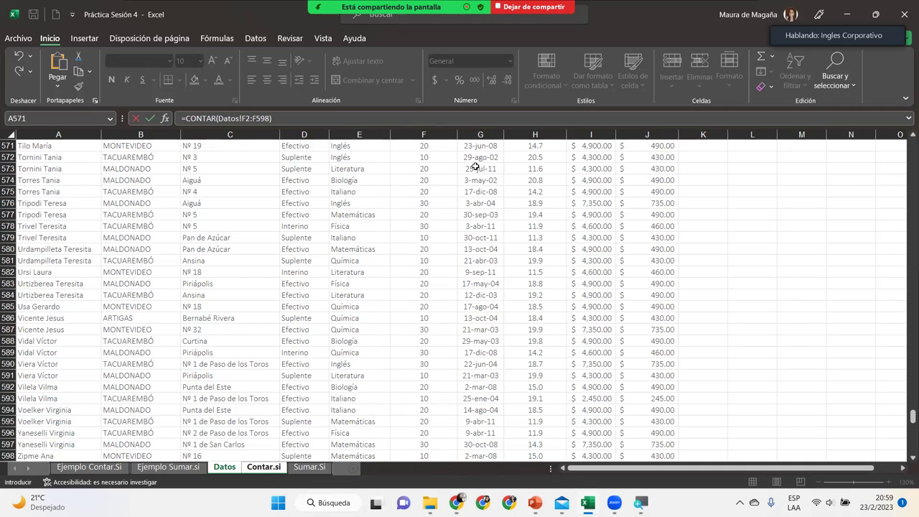
key(Return)
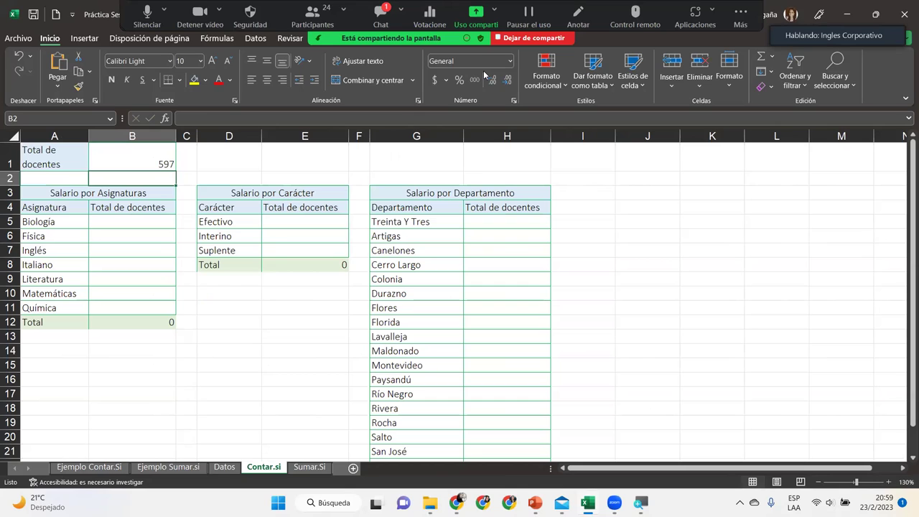
key(alt+h)
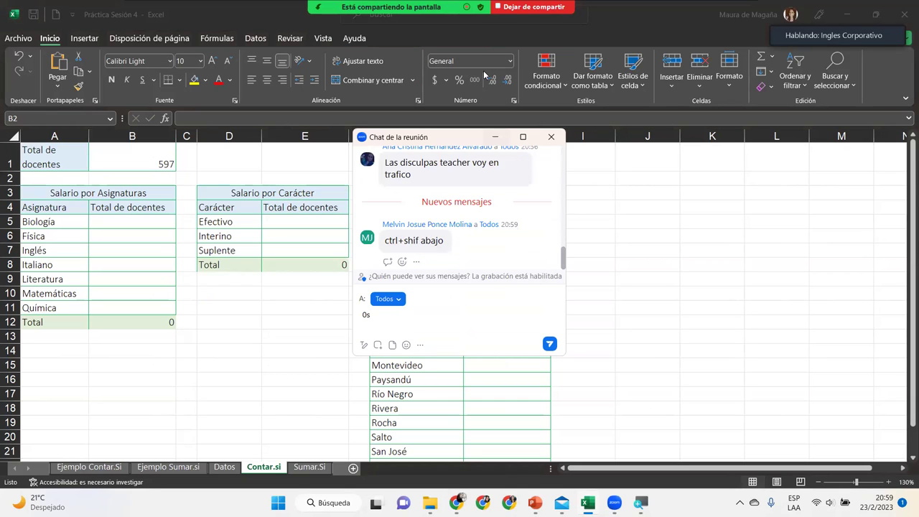
key(alt+h)
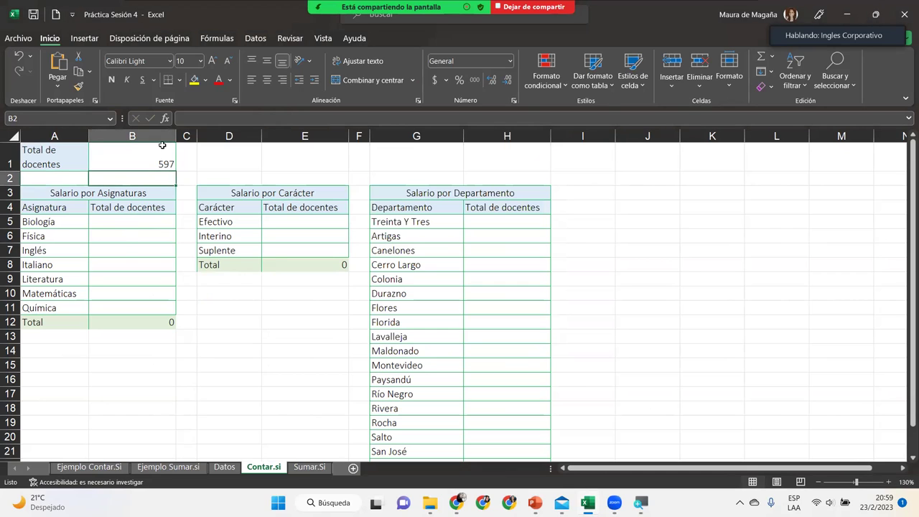
click(139, 219)
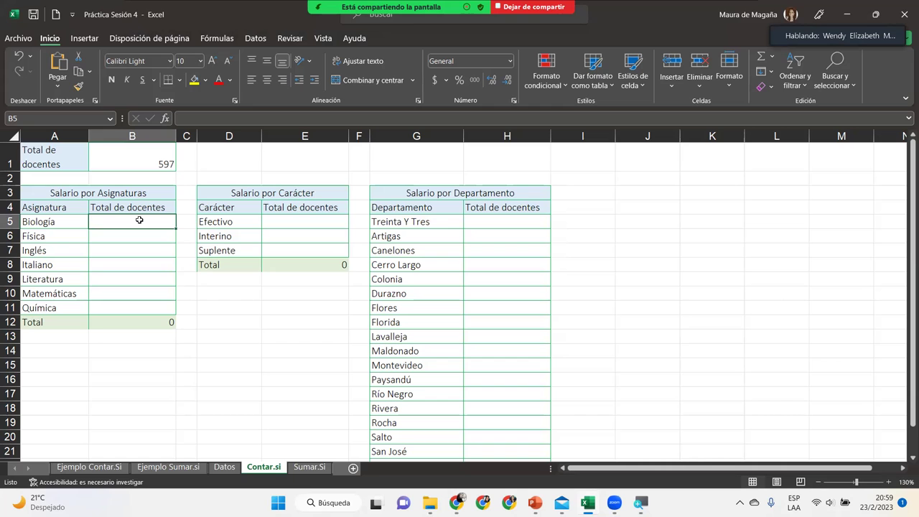
double_click(130, 155)
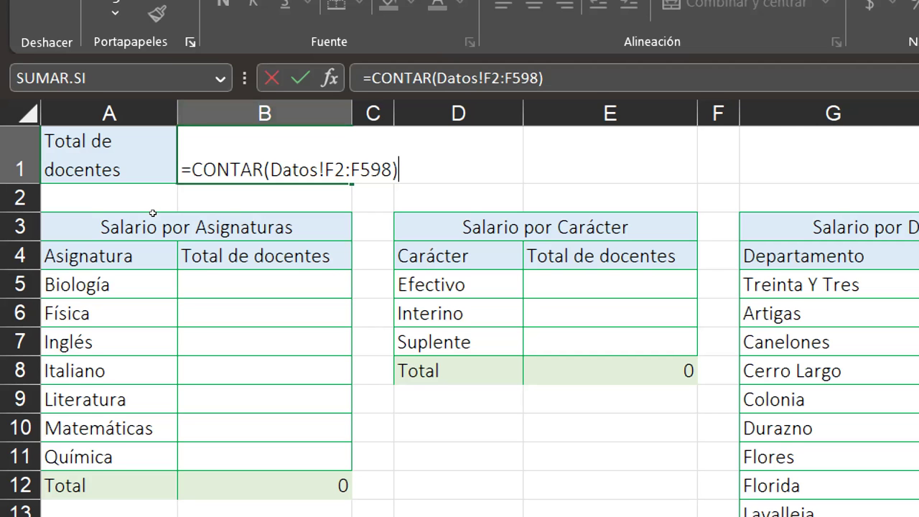
key(Return)
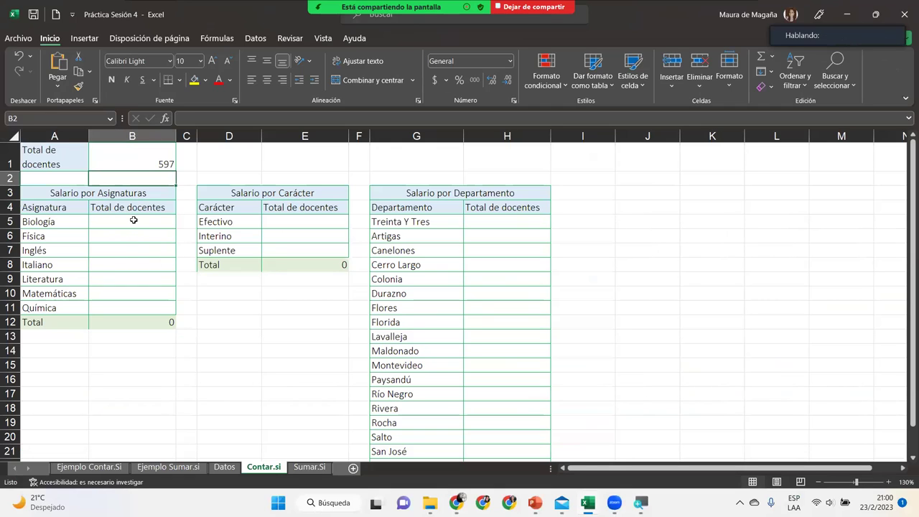
- Enter =CONTAR.SI(Datos!E:E;Contar.si!A5) in B5 to count the Biología teachers
click(123, 223)
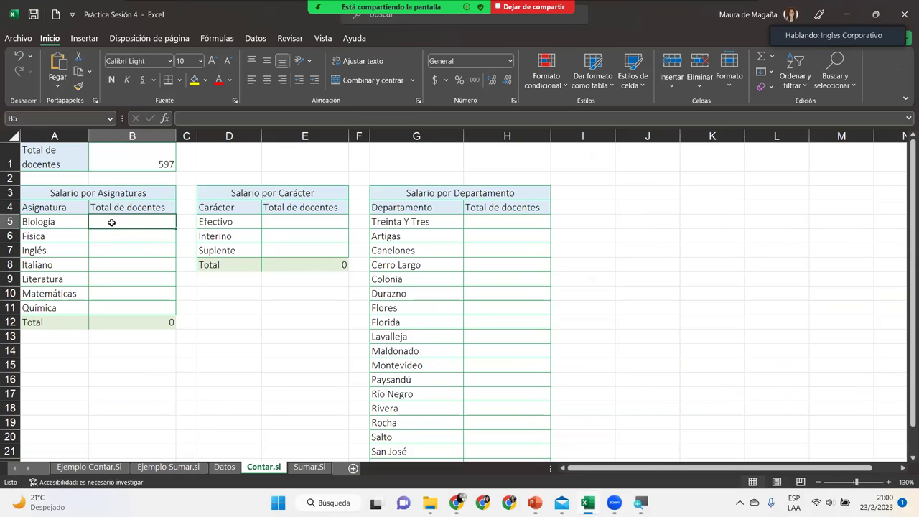
text(=co)
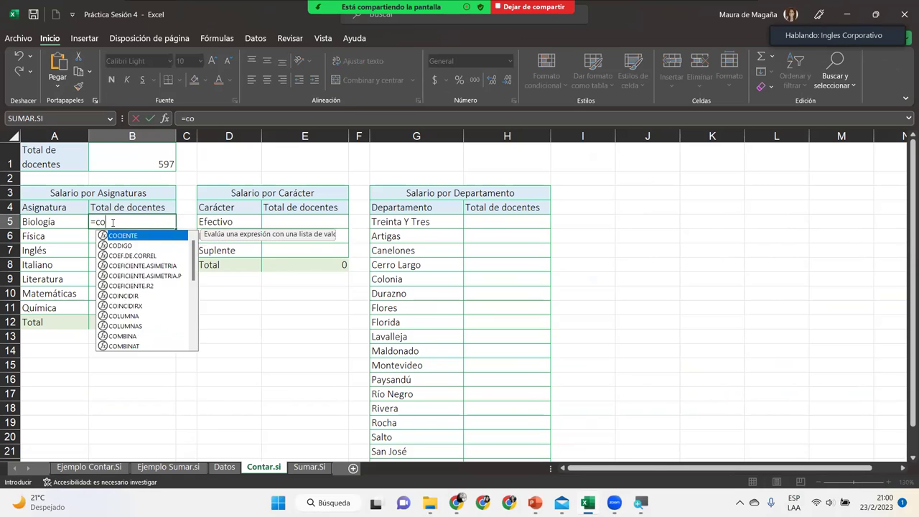
text(ntar.si)
key(Tab)
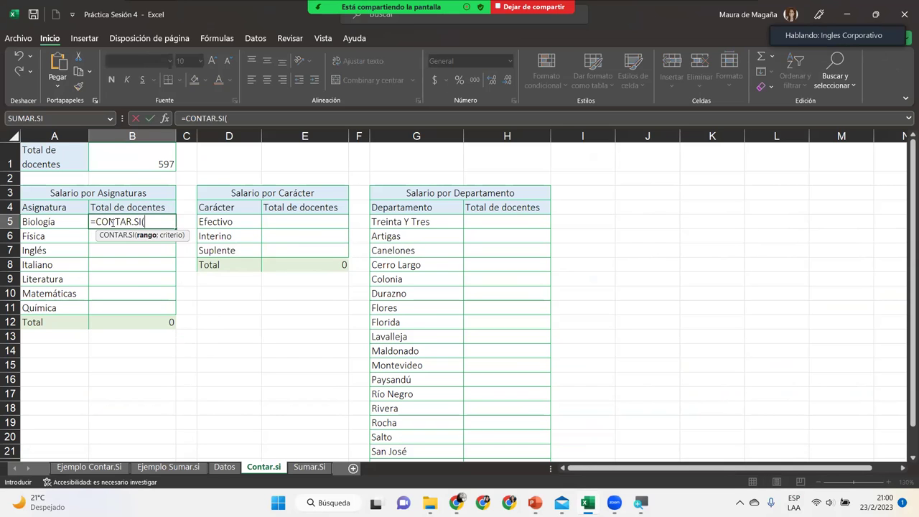
click(223, 470)
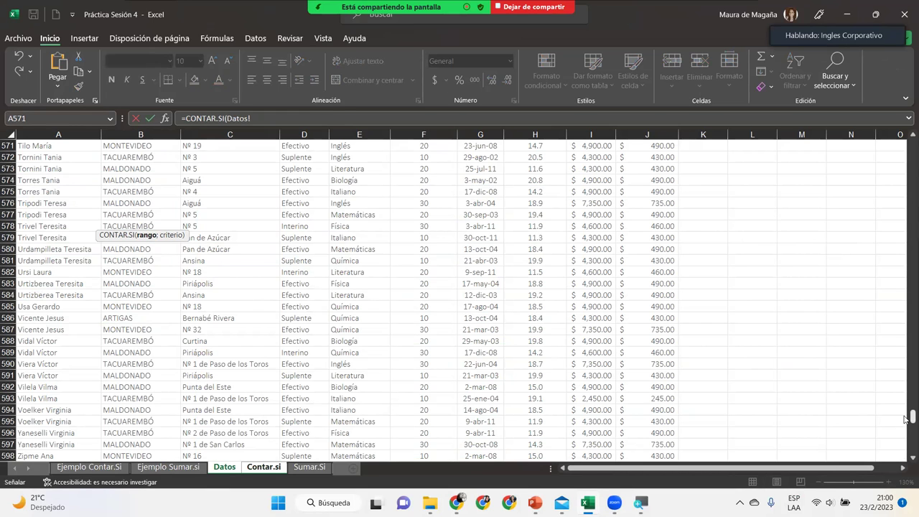
drag(907, 417, 907, 149)
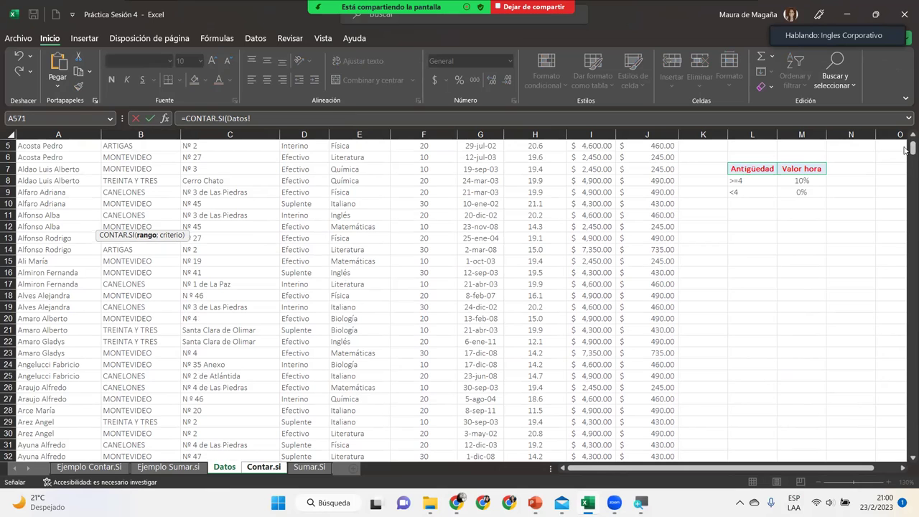
drag(906, 150, 906, 142)
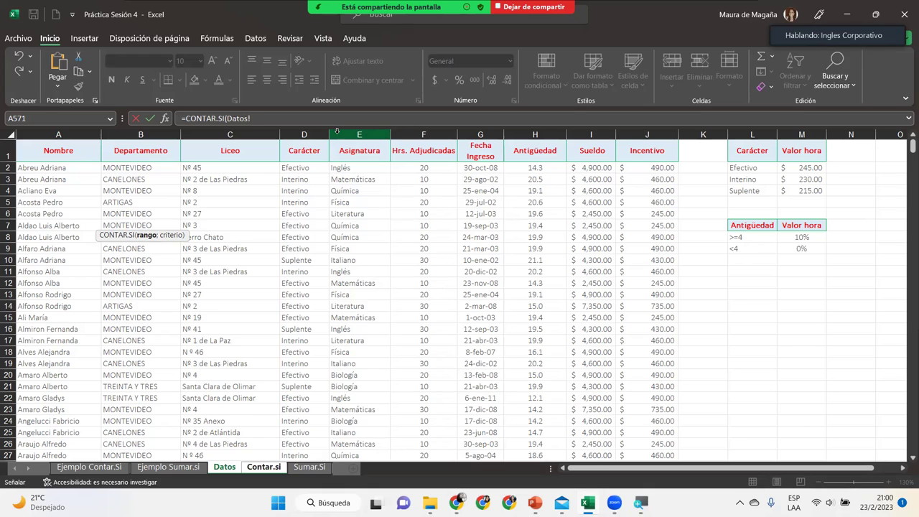
click(336, 131)
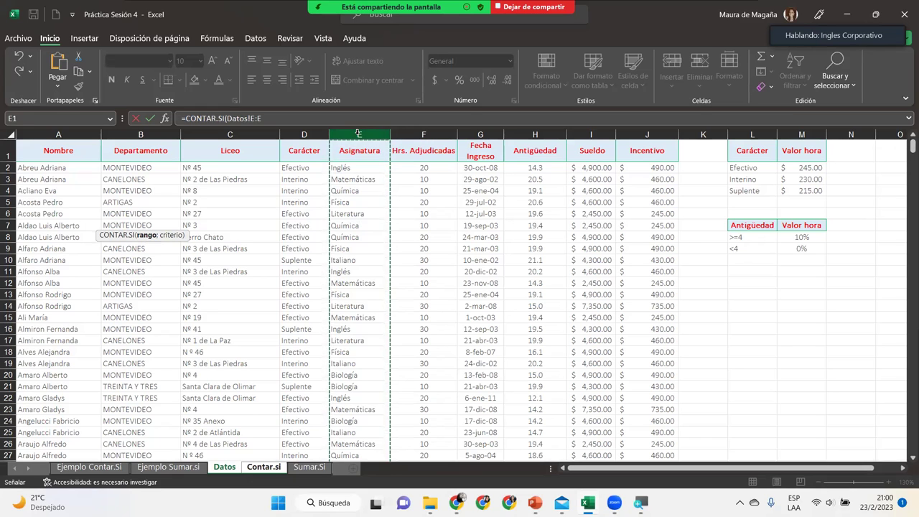
text(;)
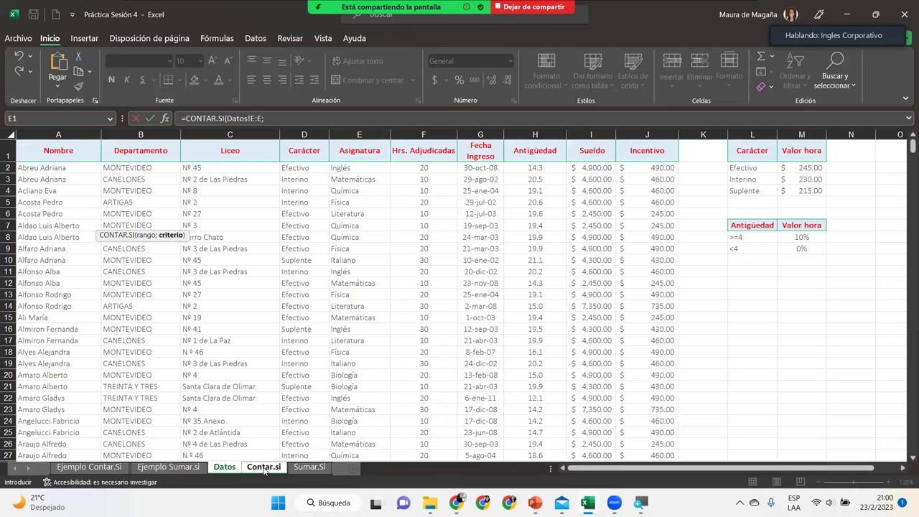
click(264, 468)
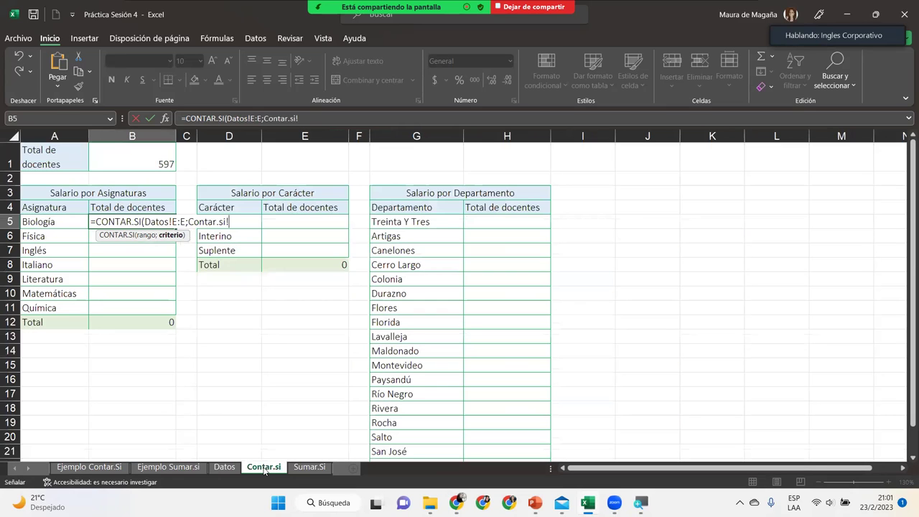
click(74, 219)
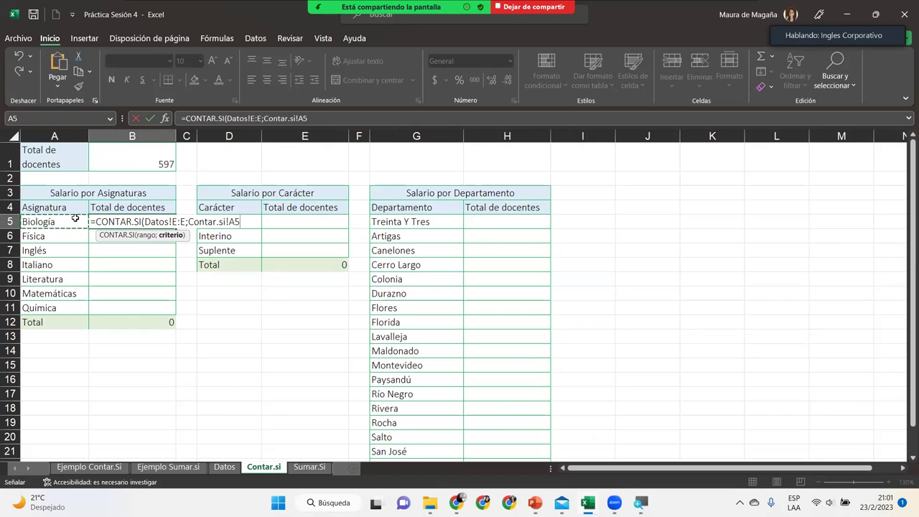
text())
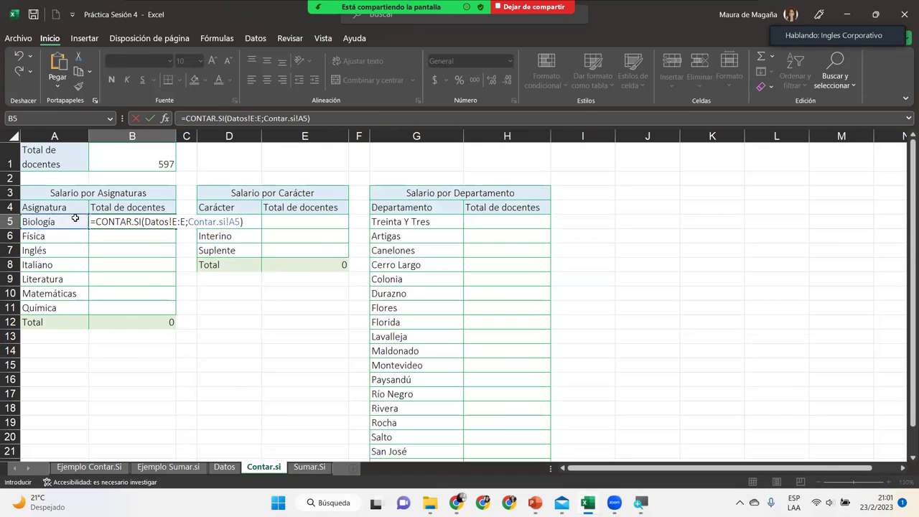
key(Return)
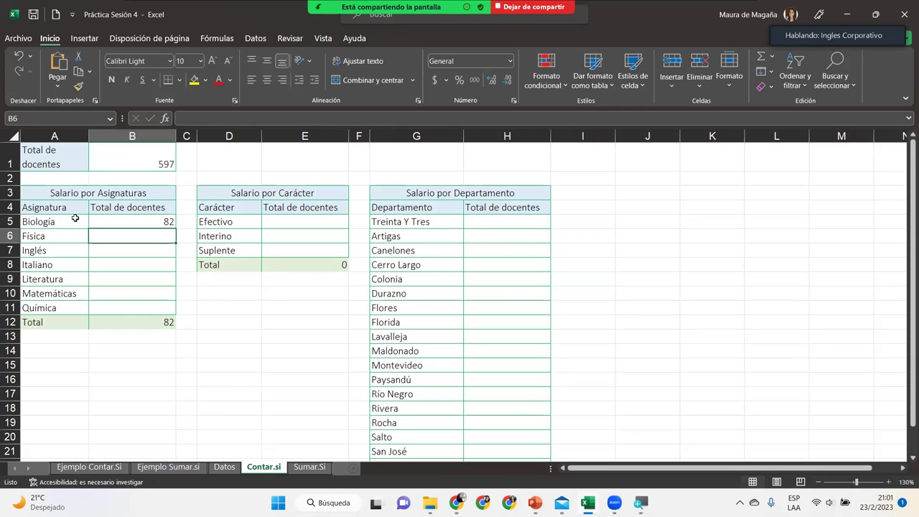
click(119, 225)
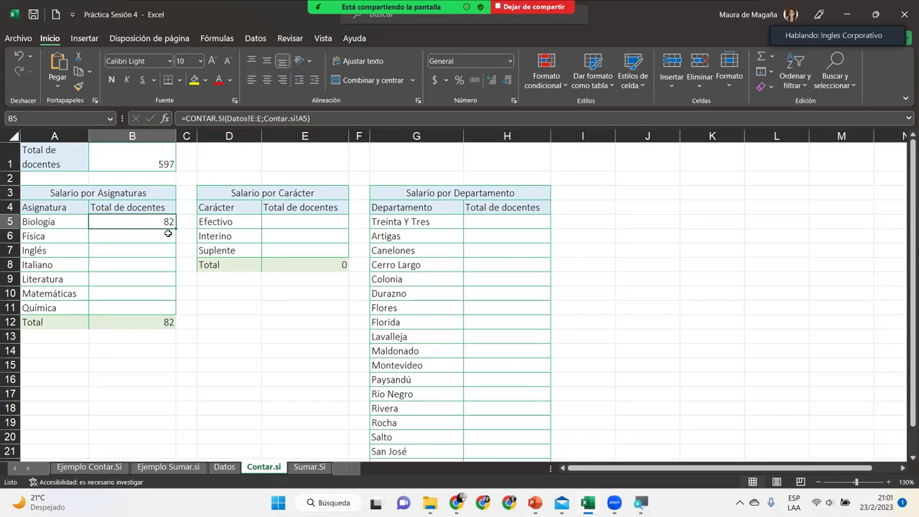
drag(175, 226, 178, 313)
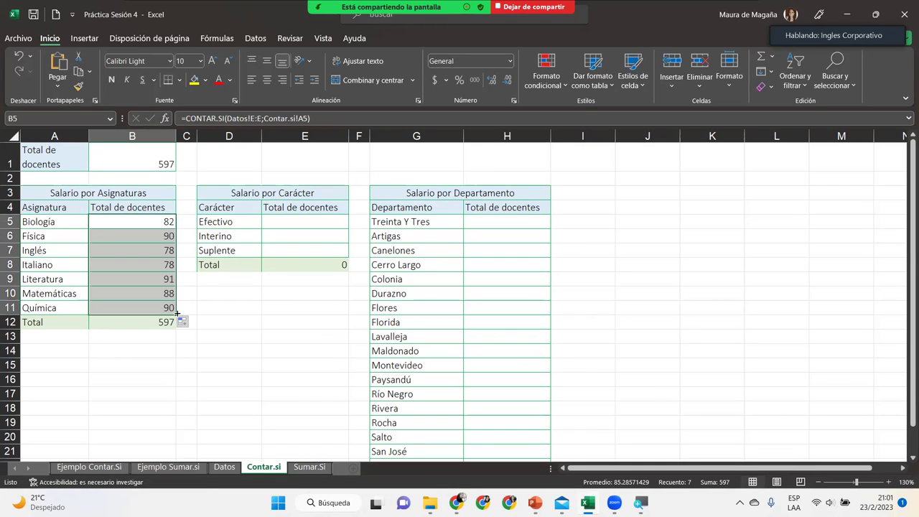
double_click(155, 250)
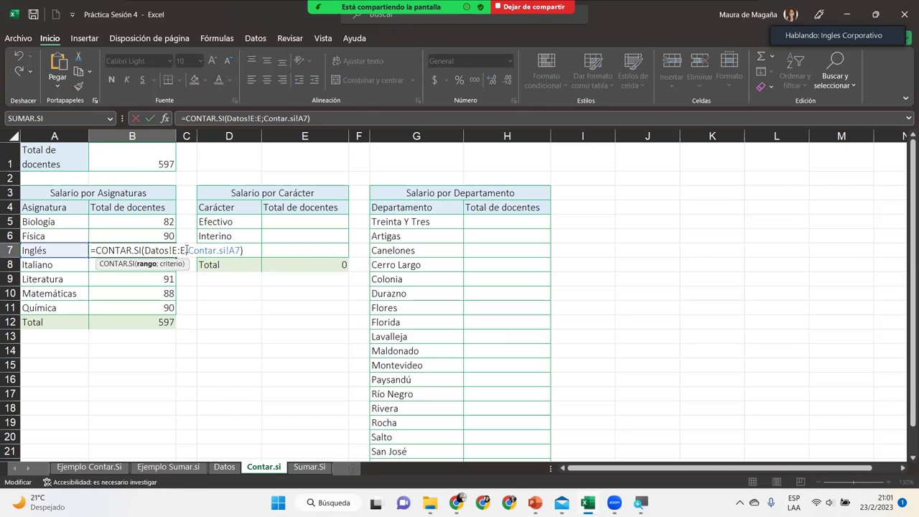
click(242, 249)
key(Return)
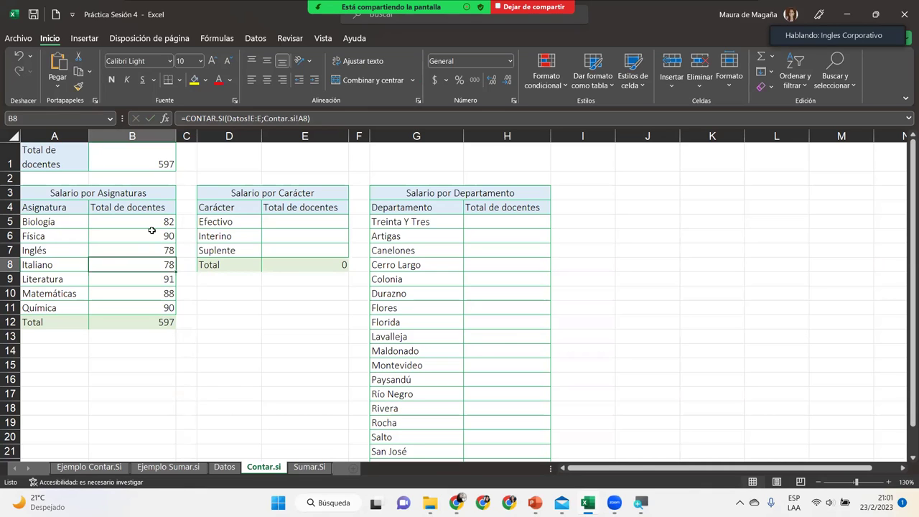
drag(151, 238, 146, 305)
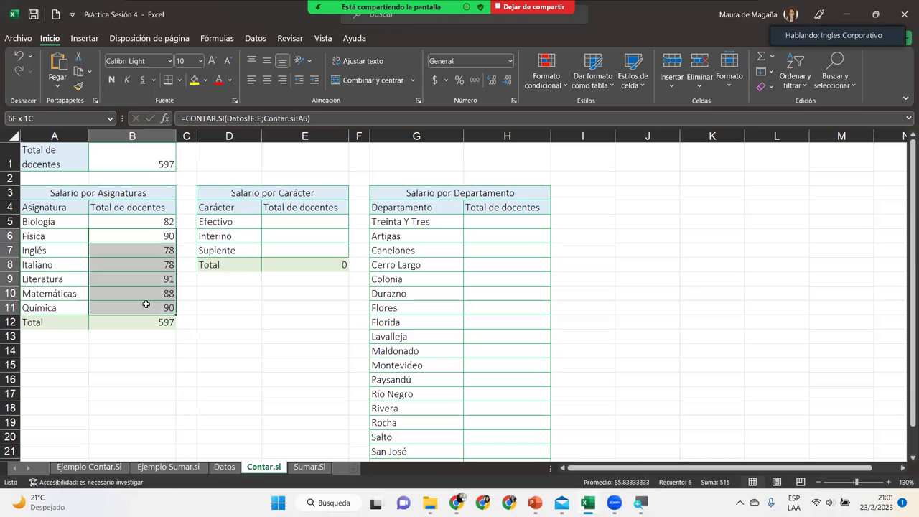
key(Delete)
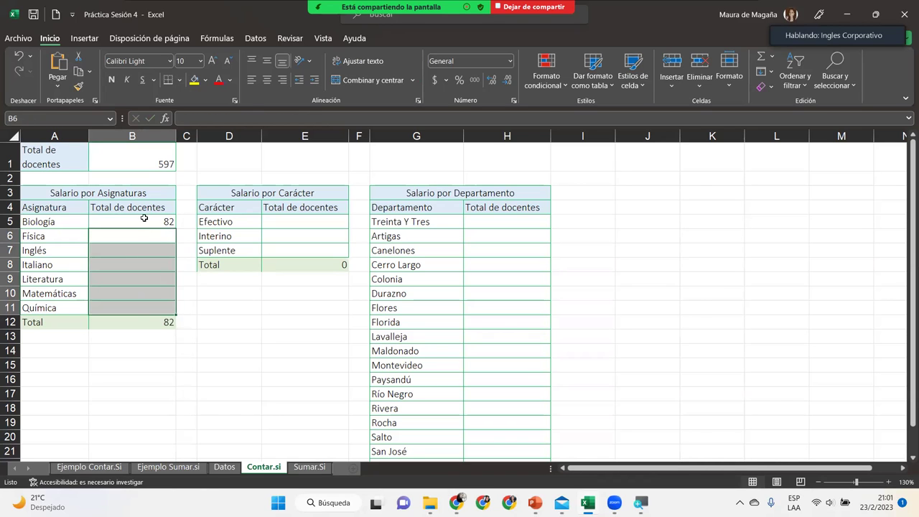
click(144, 218)
scroll(145, 218, right, 1)
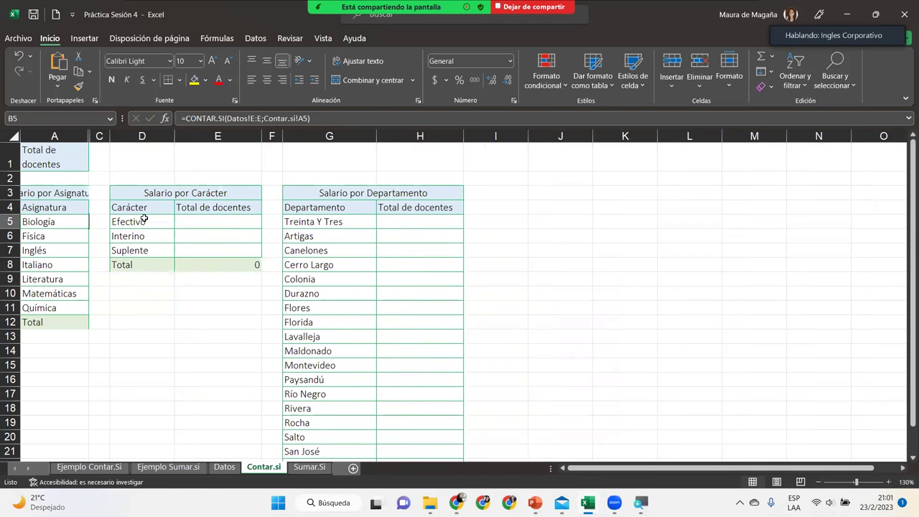
scroll(144, 218, left, 1)
- Rewrite B5 from scratch as =CONTAR.SI(Datos!E:E;Contar.si!A5), which still shows 82
double_click(144, 218)
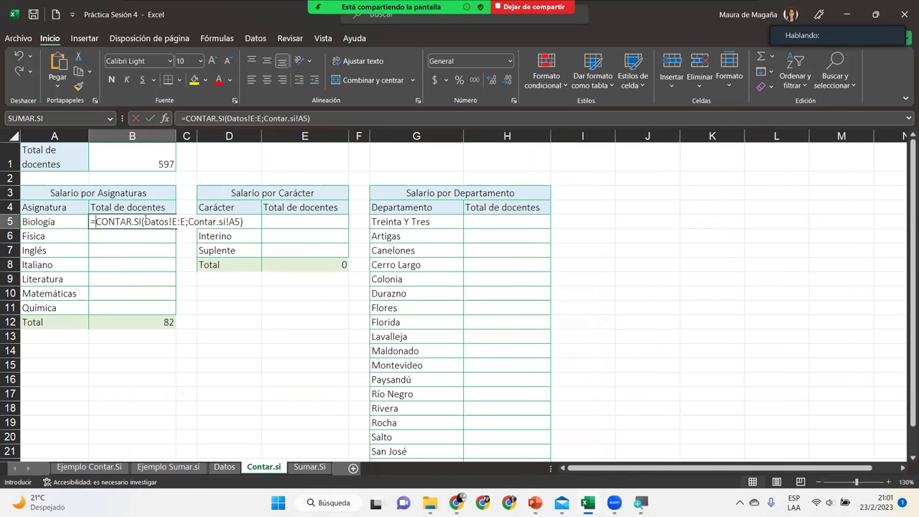
key(Escape)
text(=contar)
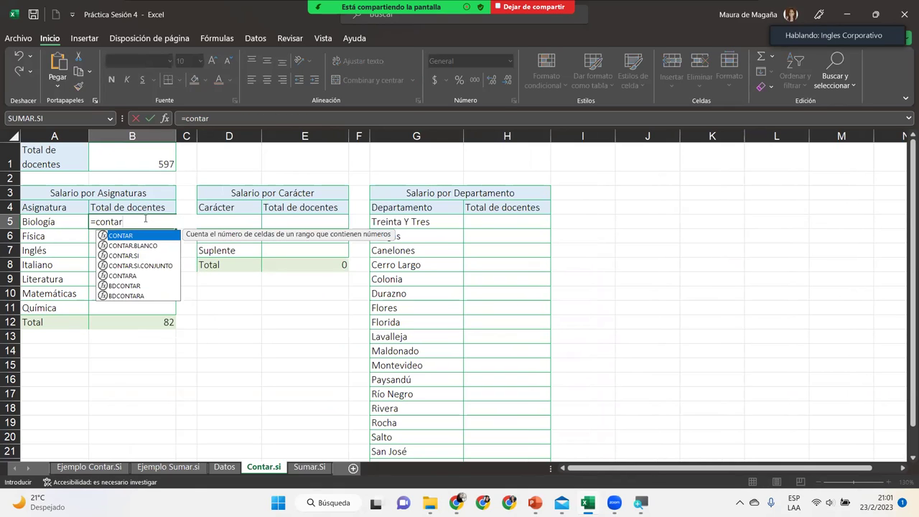
text(.si()
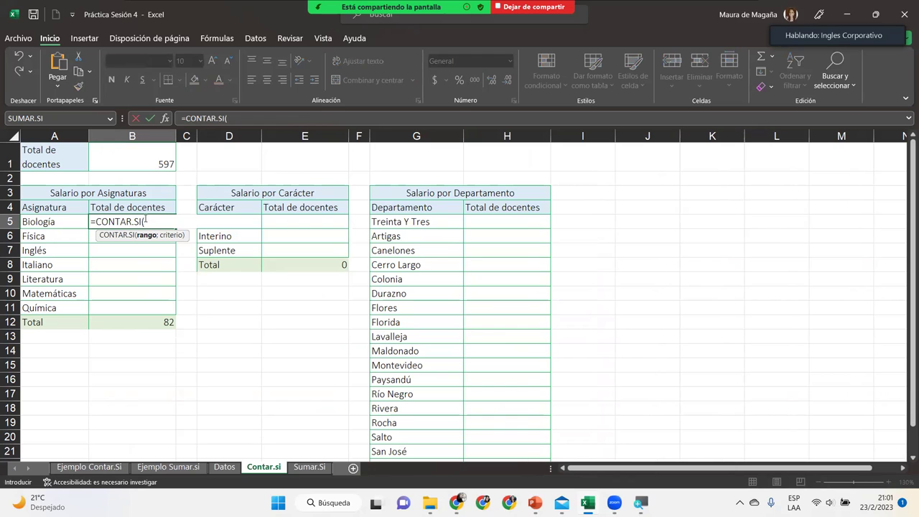
click(223, 468)
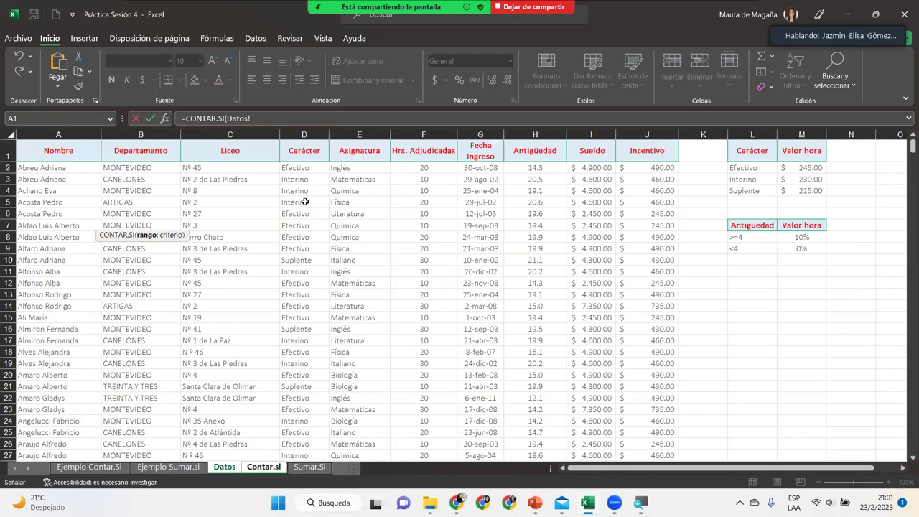
click(356, 134)
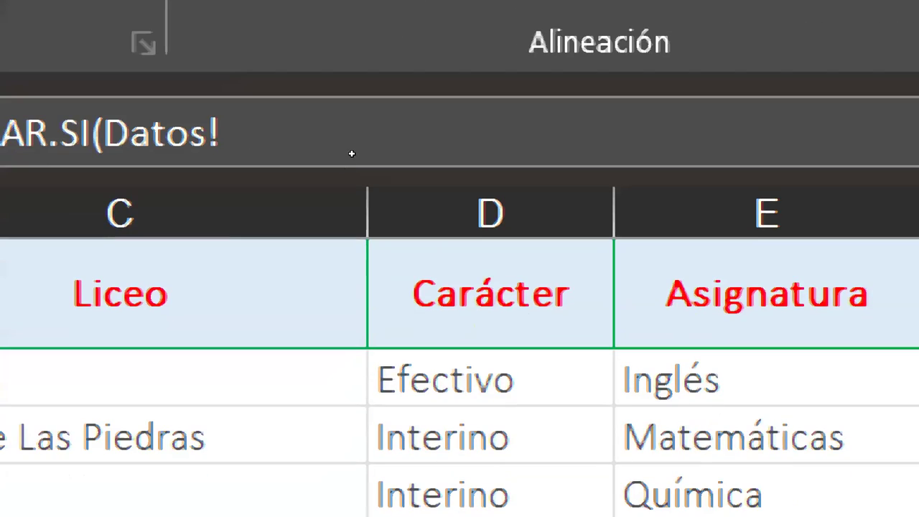
key(Right)
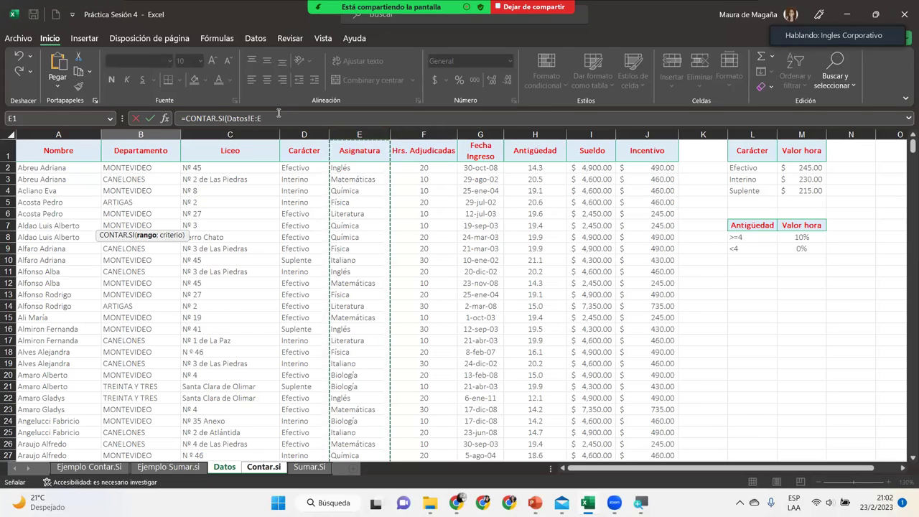
text(;)
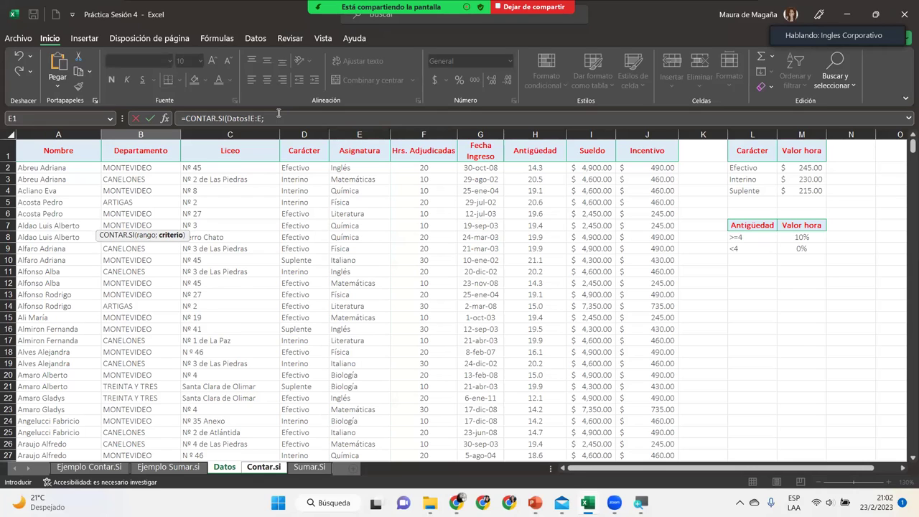
click(264, 468)
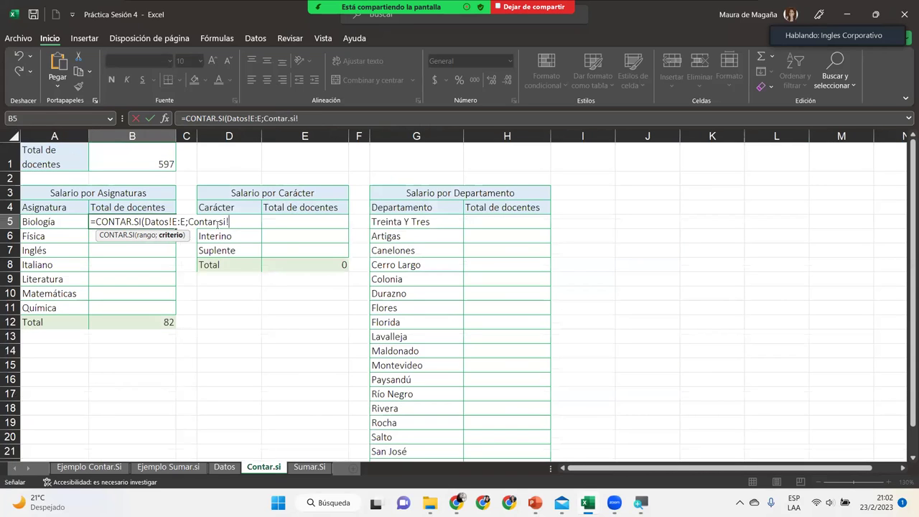
click(56, 222)
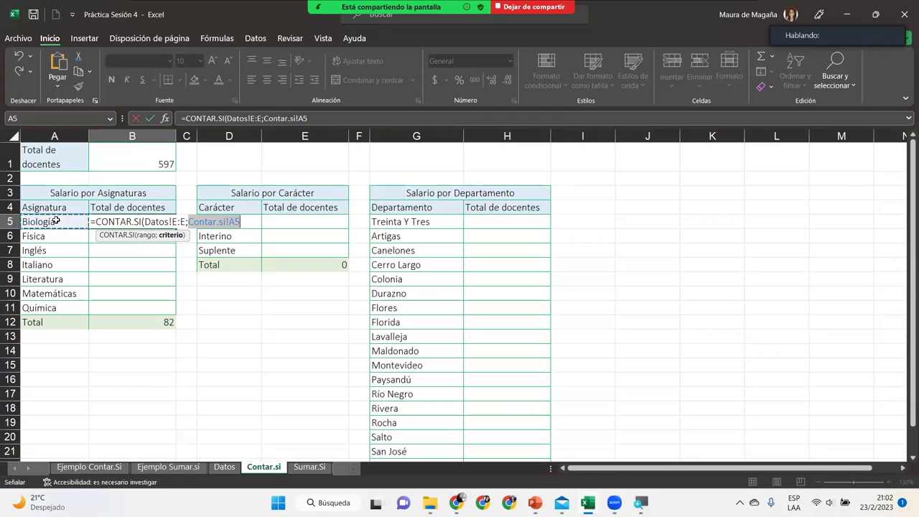
text())
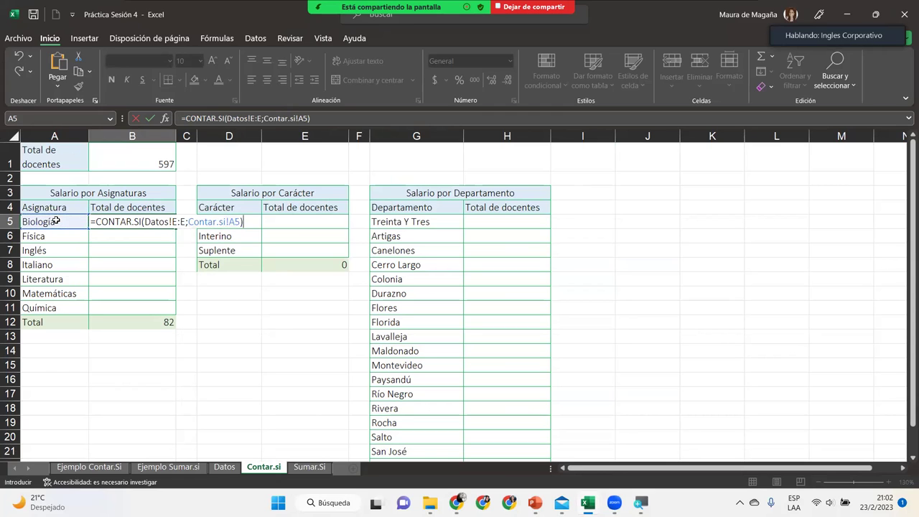
key(Return)
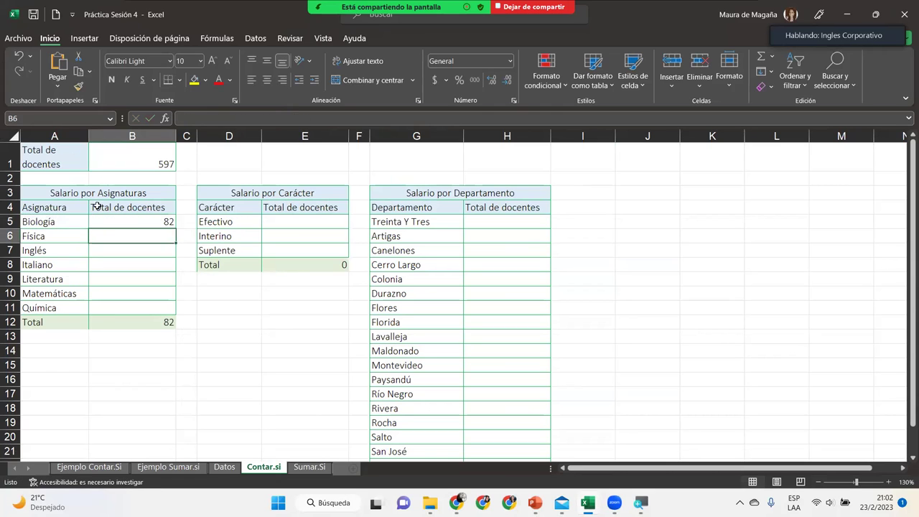
- Fill the B5 count formula down to B11, bringing the B12 total to 597
click(126, 223)
drag(176, 230, 173, 314)
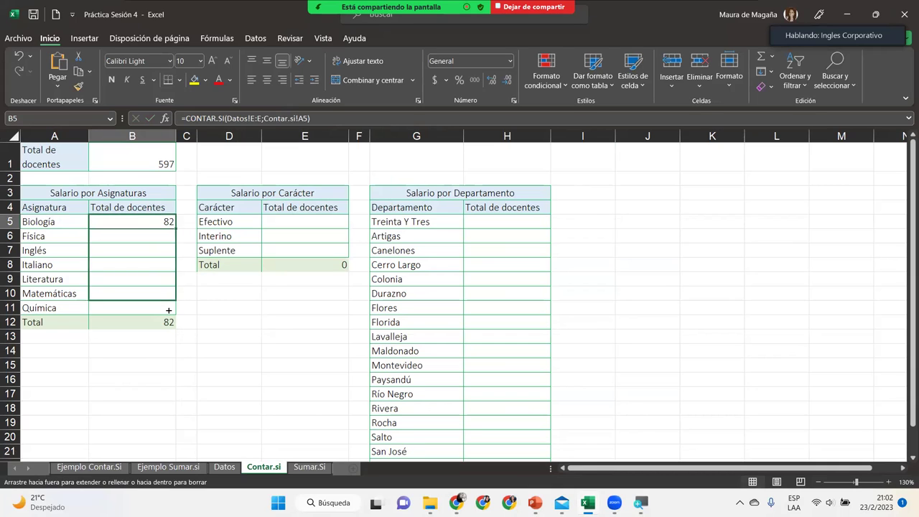
click(131, 321)
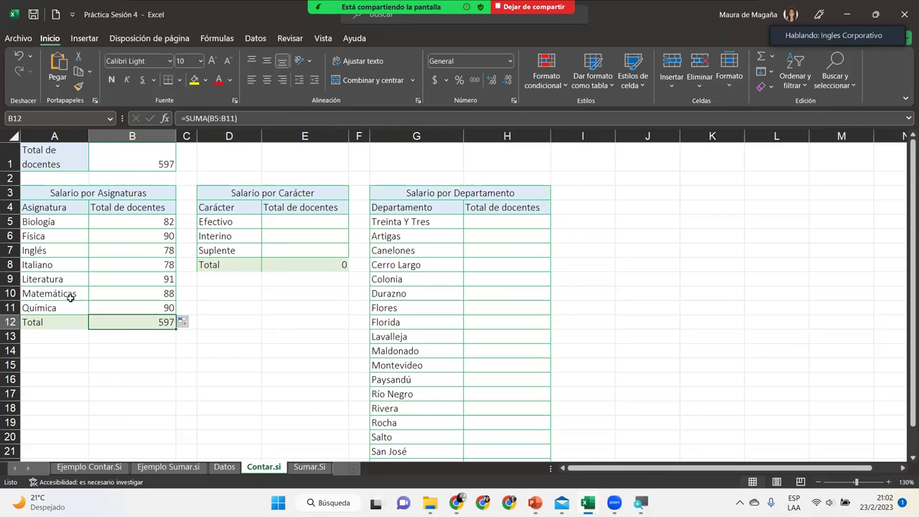
- Verify the references in each copied CONTAR.SI formula from B5 to B11
mouse_move(66, 308)
mouse_down()
mouse_move(113, 307)
mouse_move(99, 222)
mouse_up()
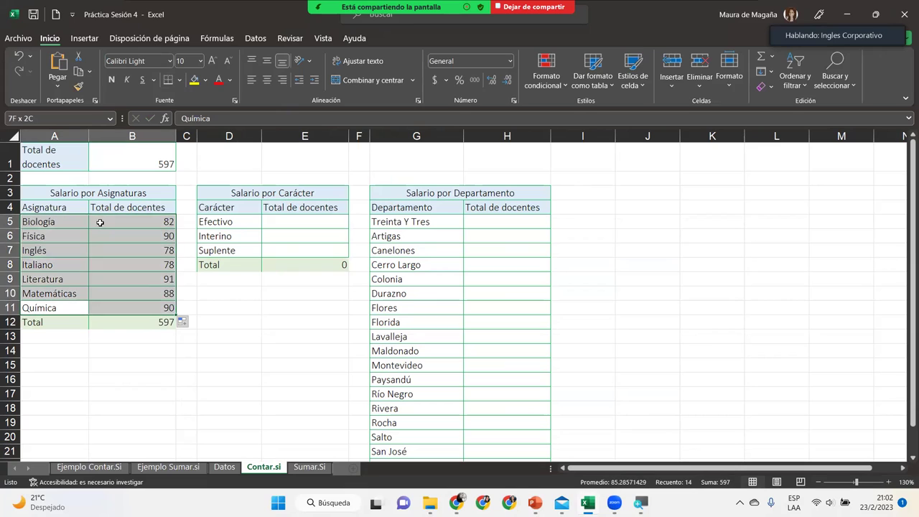
click(101, 221)
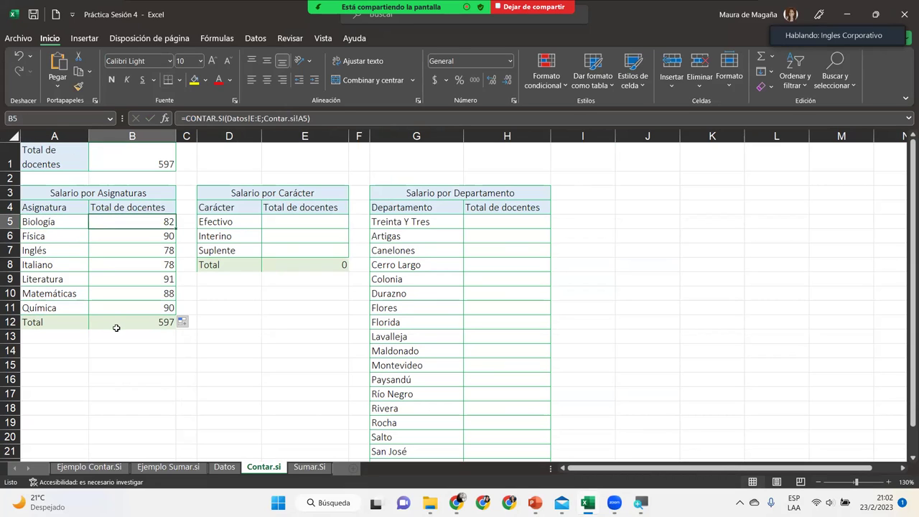
click(156, 240)
click(154, 249)
click(147, 265)
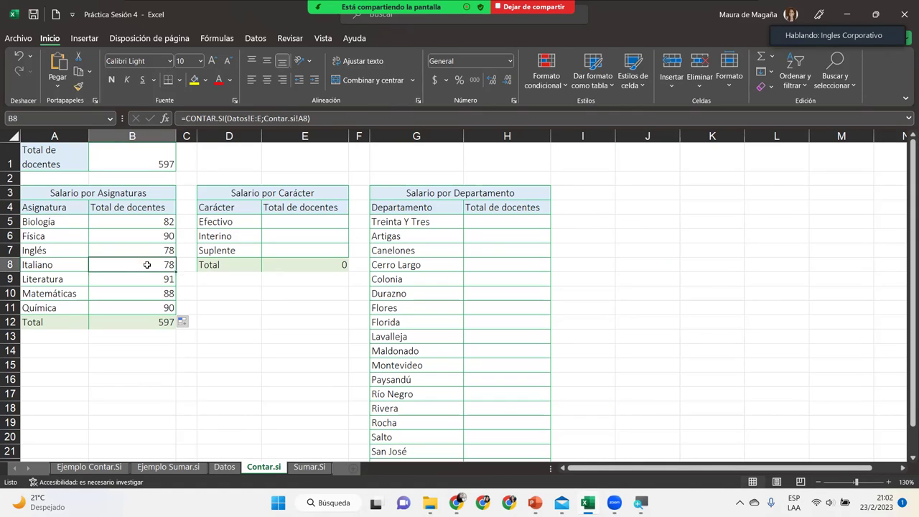
click(141, 280)
click(138, 293)
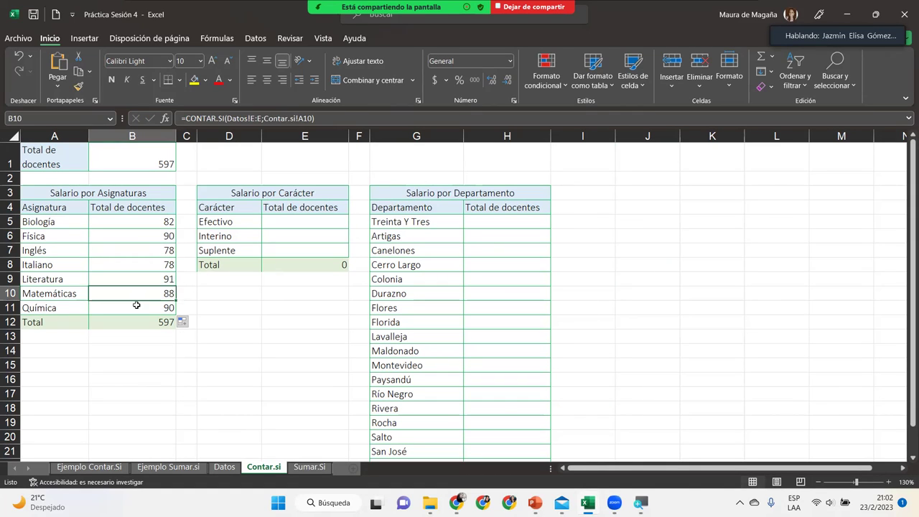
click(137, 306)
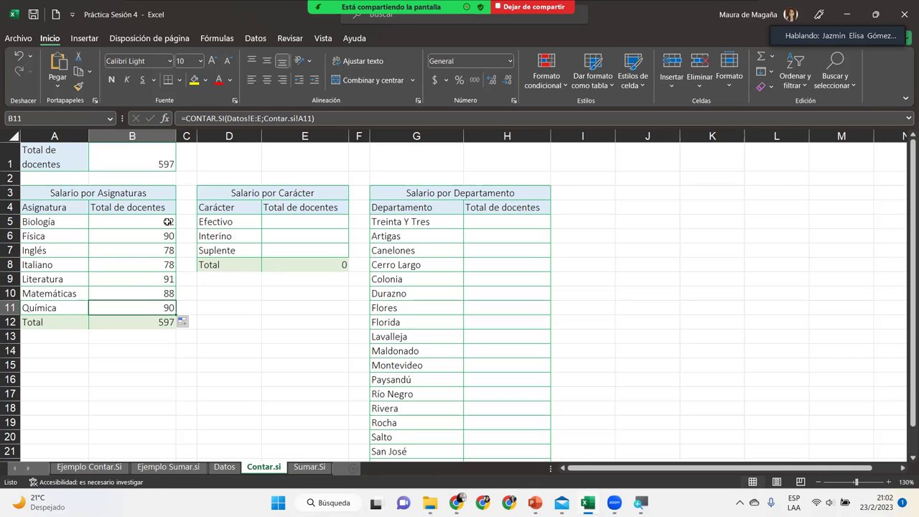
double_click(167, 223)
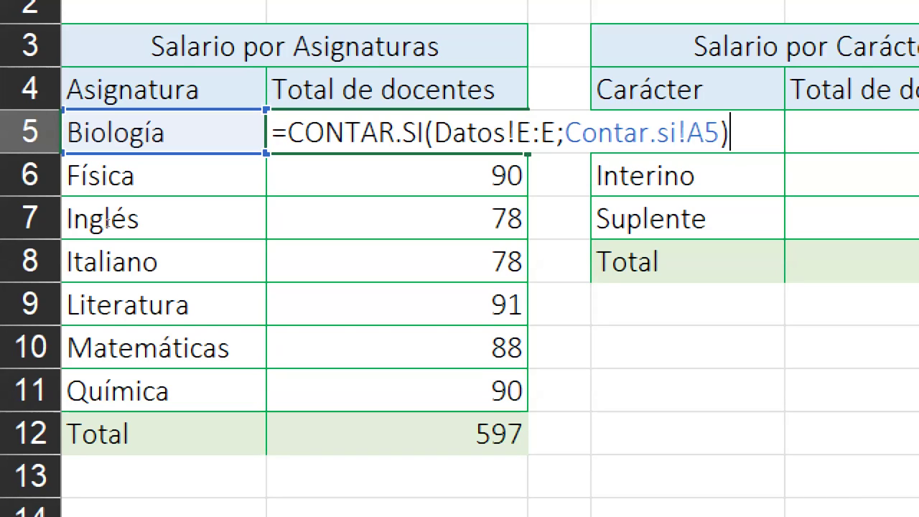
key(Return)
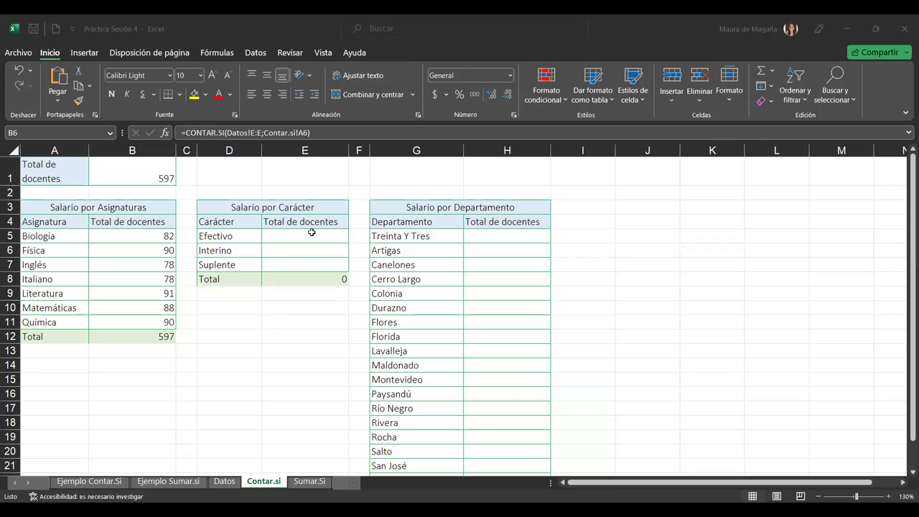
- Review count cells E5 and H5, then move through Datos and Contar.si to Sumar.Si
click(324, 236)
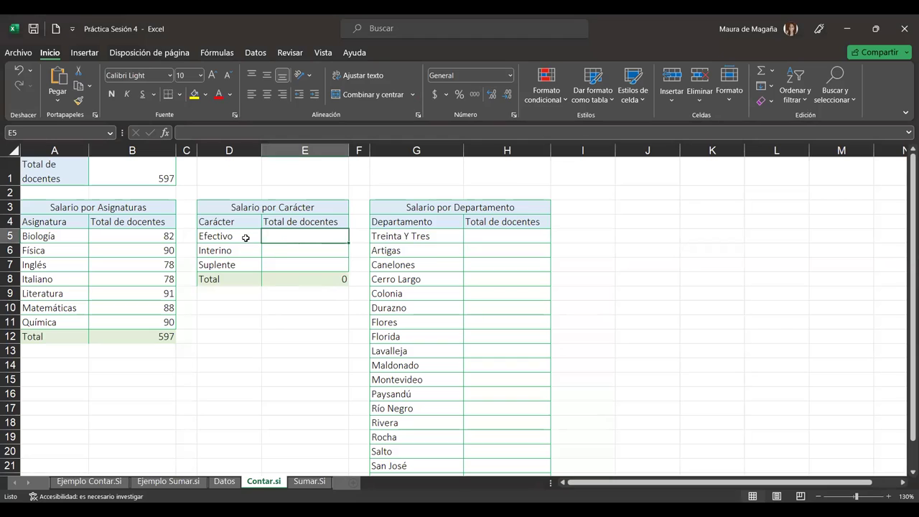
click(485, 235)
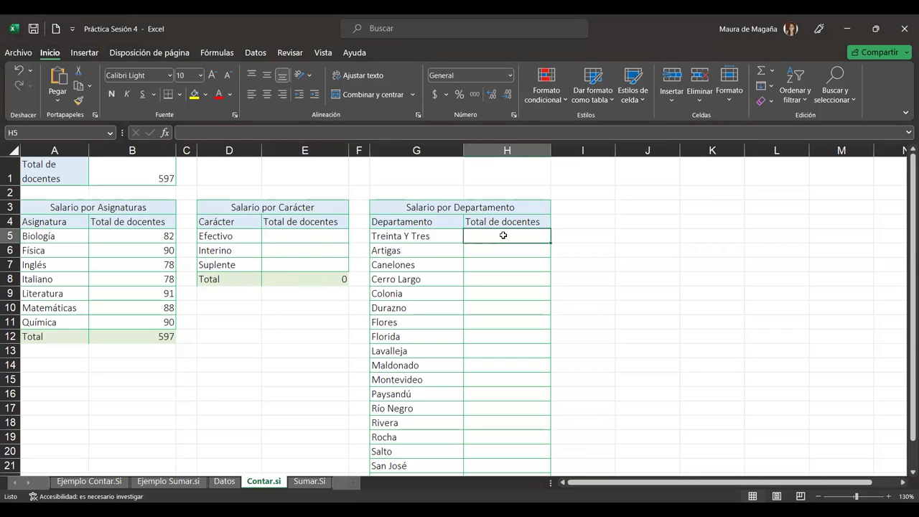
click(224, 481)
click(308, 161)
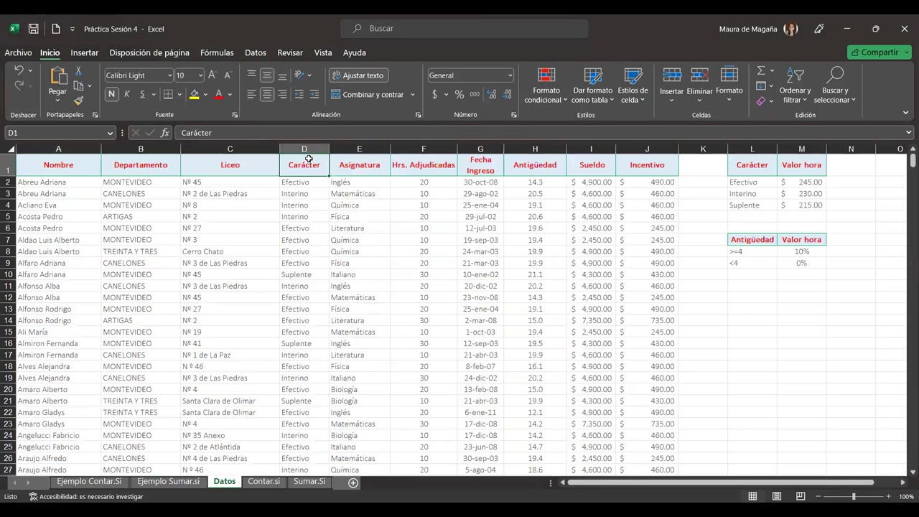
click(127, 163)
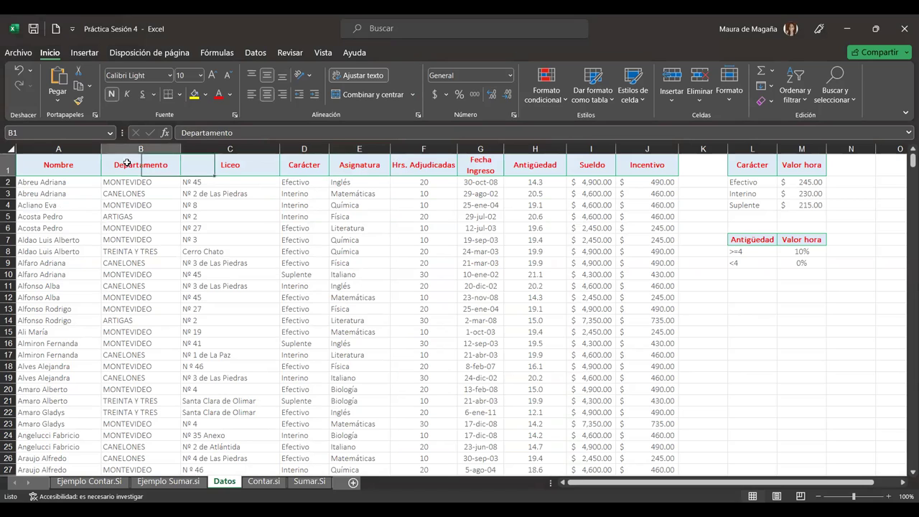
click(271, 482)
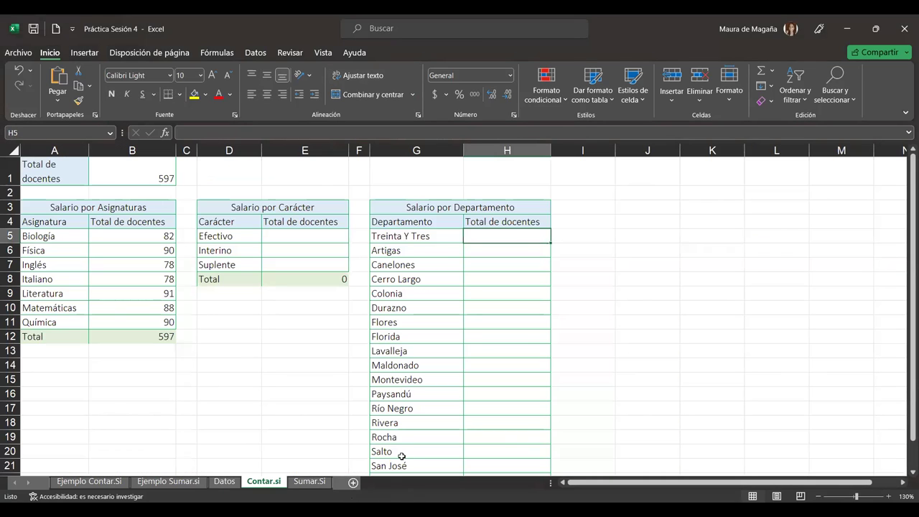
click(316, 483)
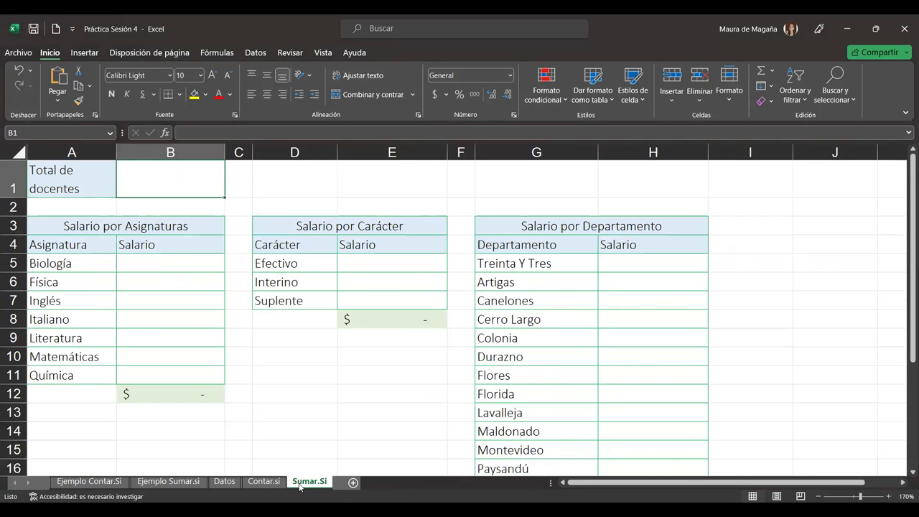
- In B5 enter a SUMAR.SI formula: Datos column E as range, A5 as criterion, Datos column I summed, giving $381,000.00
click(175, 260)
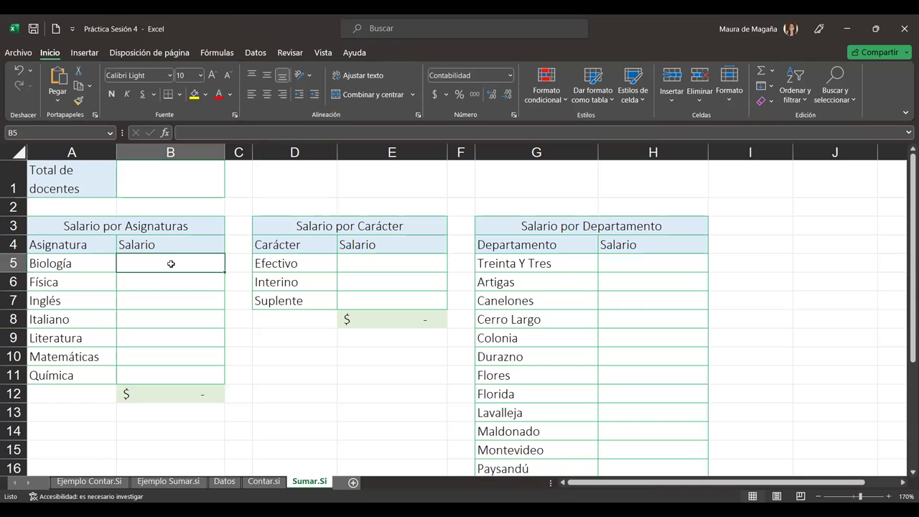
text(=)
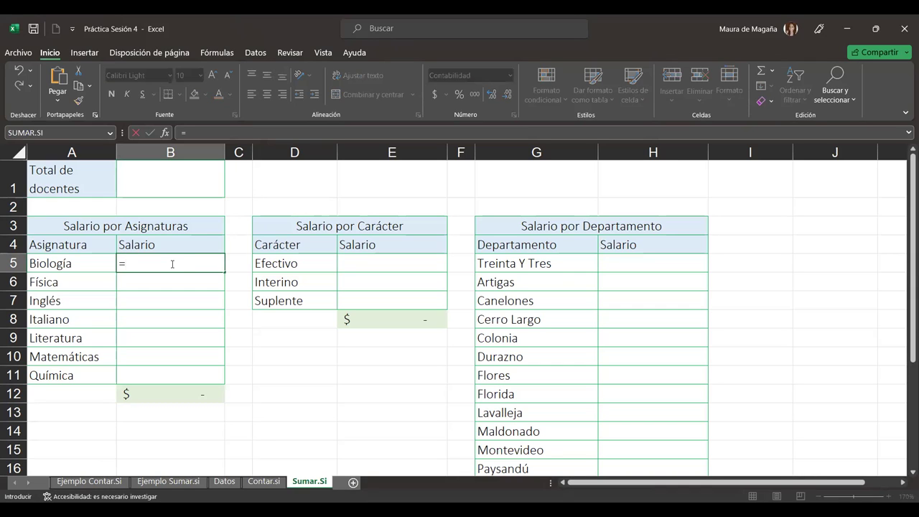
text(SUMAR.SI()
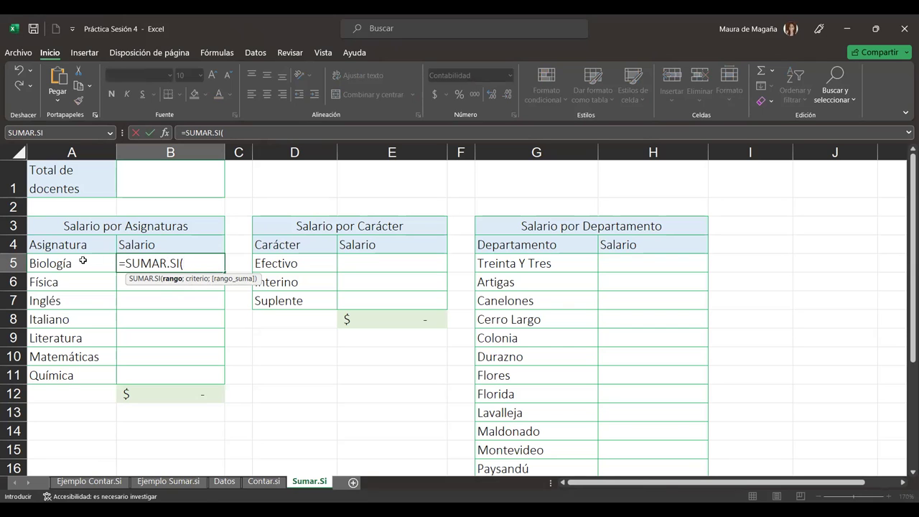
click(225, 481)
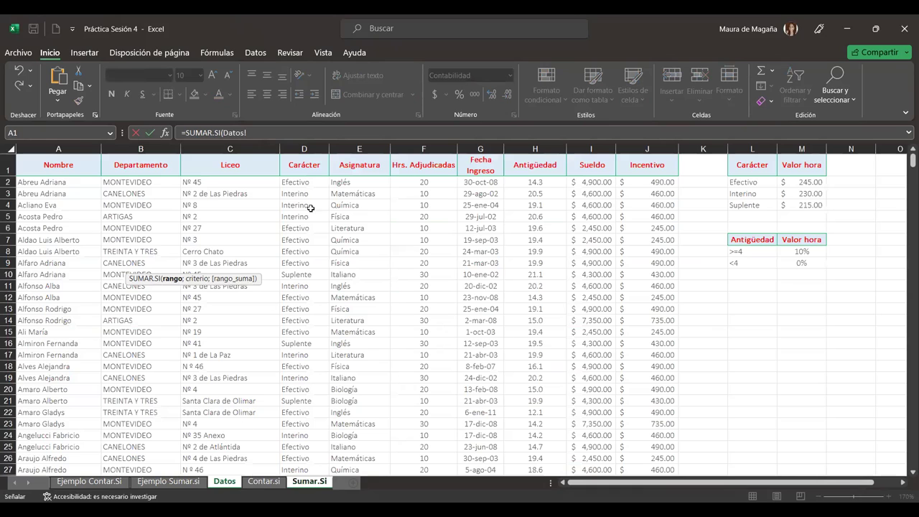
click(366, 143)
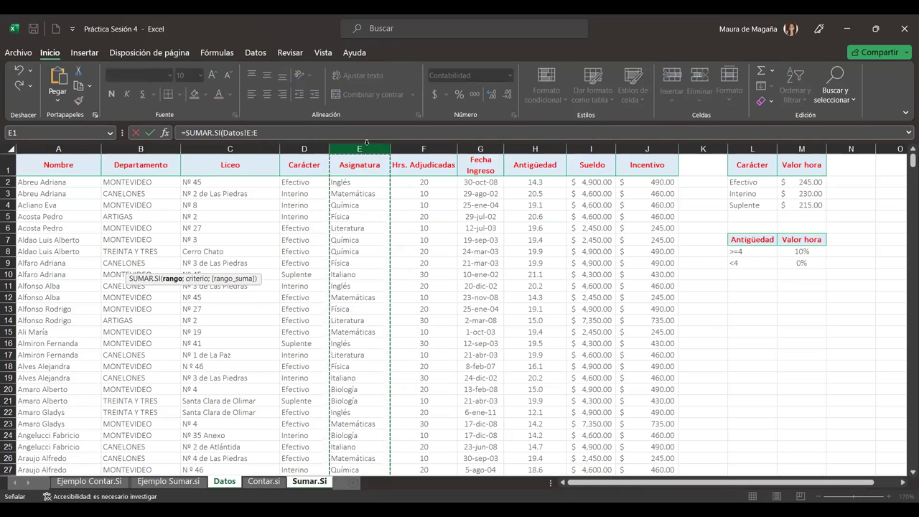
text(;)
click(309, 482)
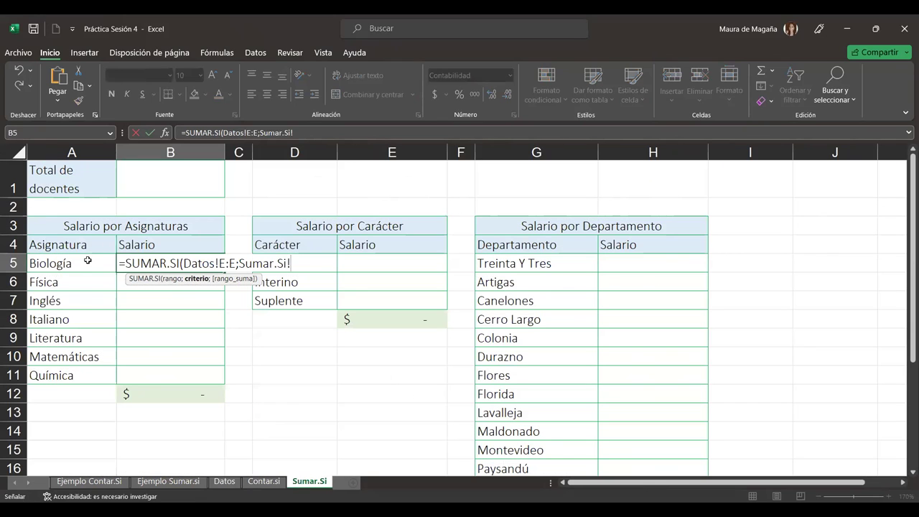
click(87, 260)
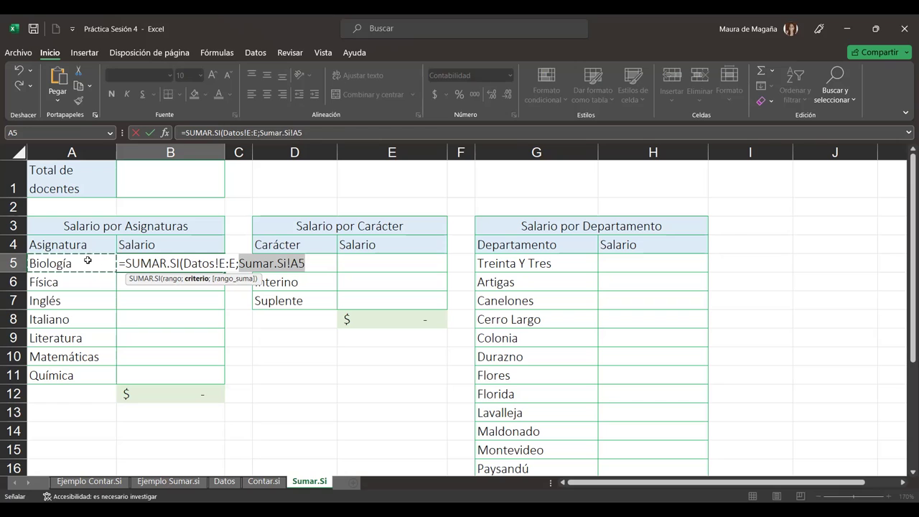
text(;Datos!)
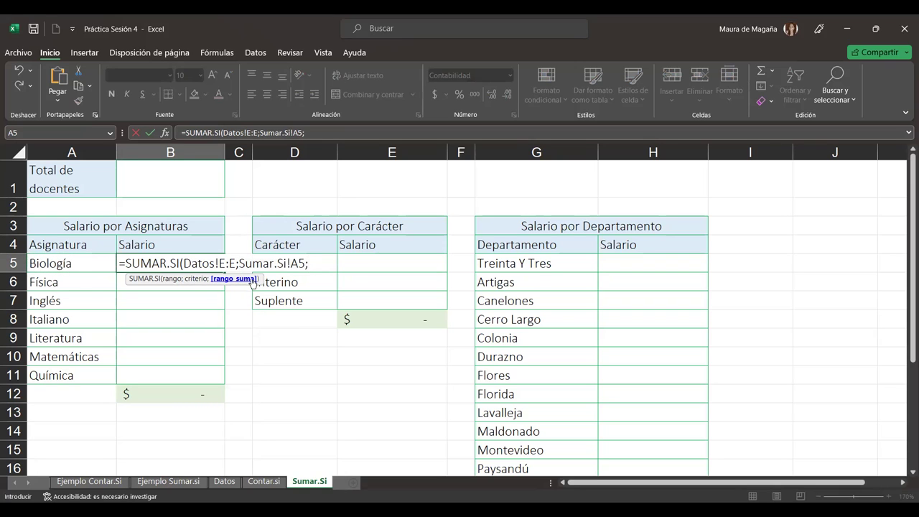
click(225, 482)
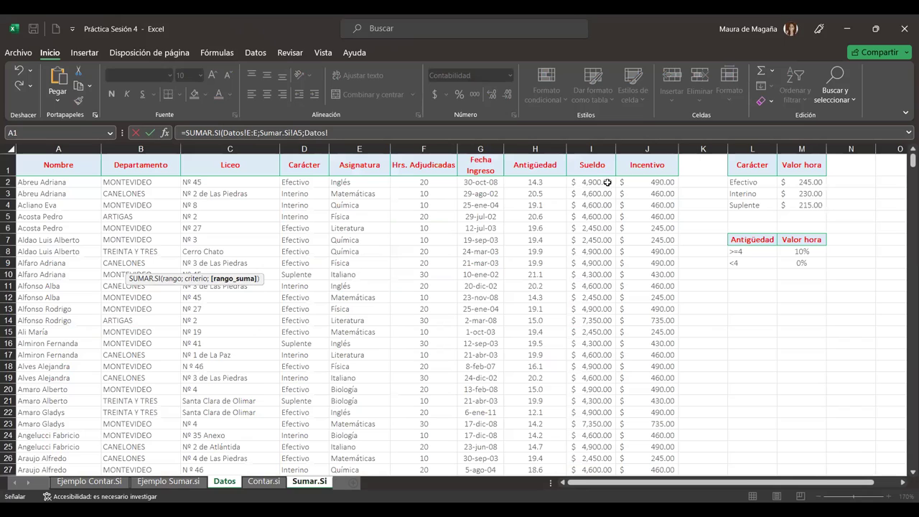
click(595, 141)
click(600, 147)
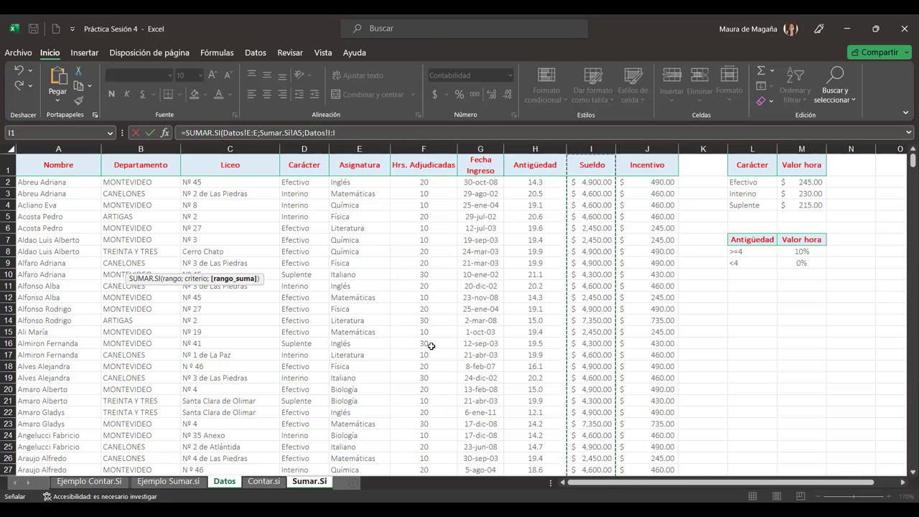
key(Return)
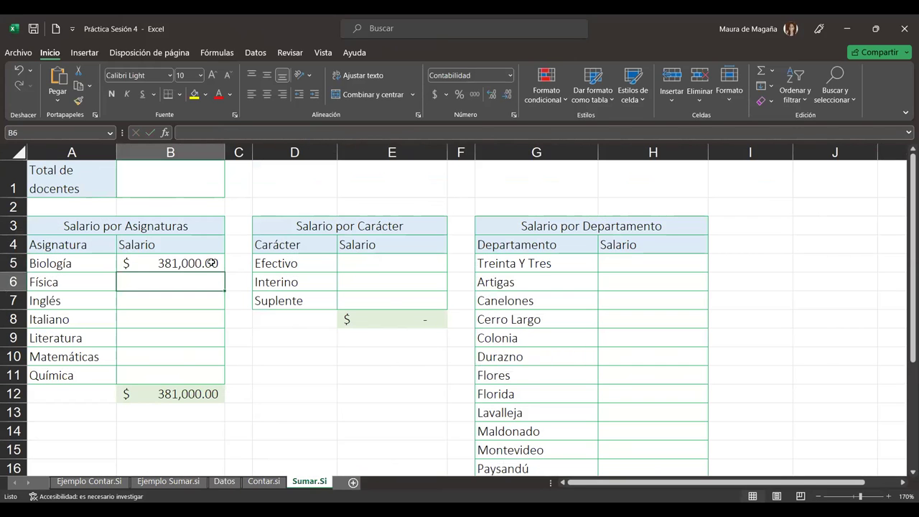
click(211, 262)
click(170, 137)
click(166, 133)
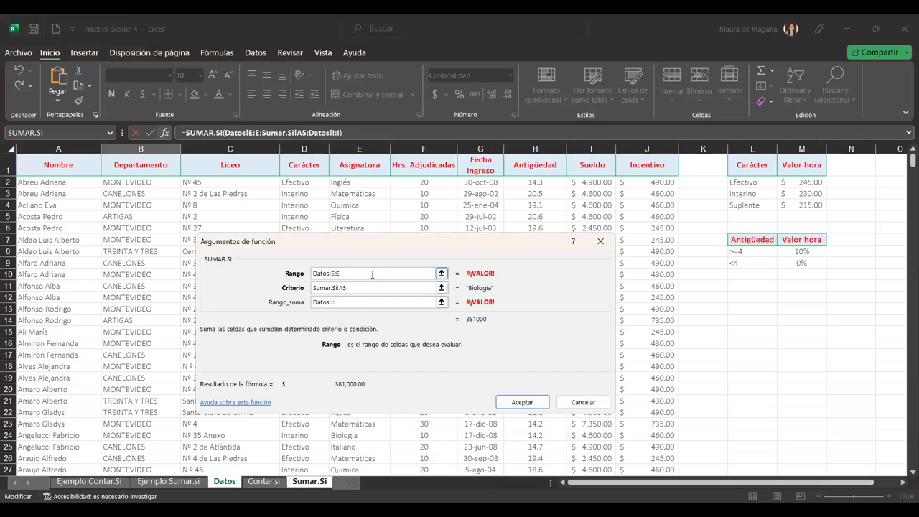
click(363, 288)
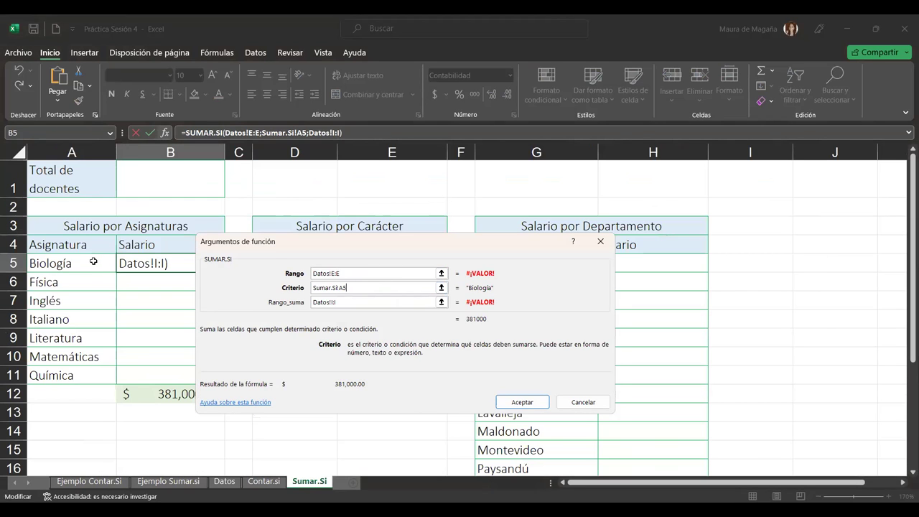
click(362, 303)
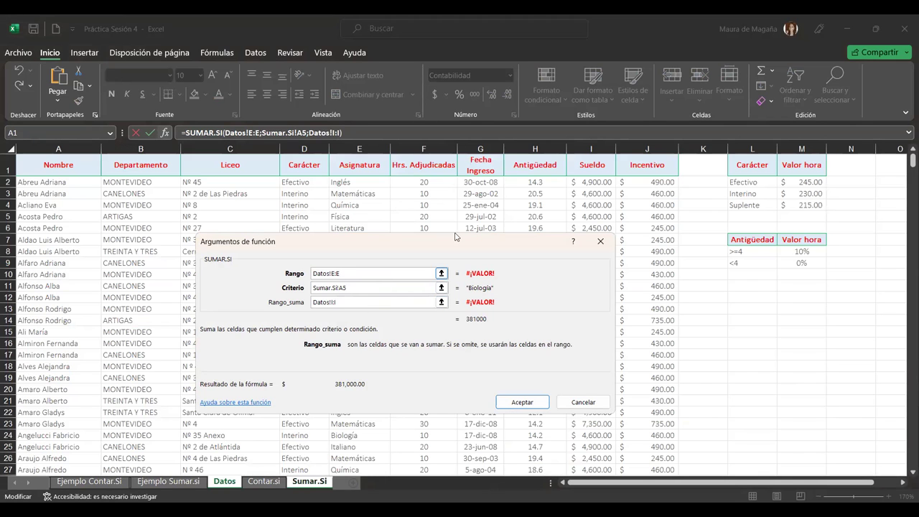
click(585, 149)
click(523, 402)
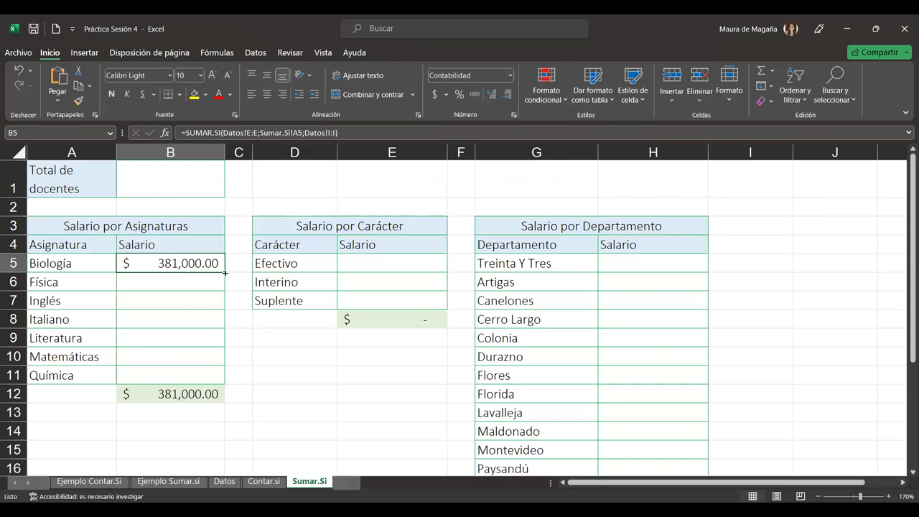
- Fill B5's salary formula down to B11 (Química) and check the copied results from Física to Química
drag(225, 273, 230, 384)
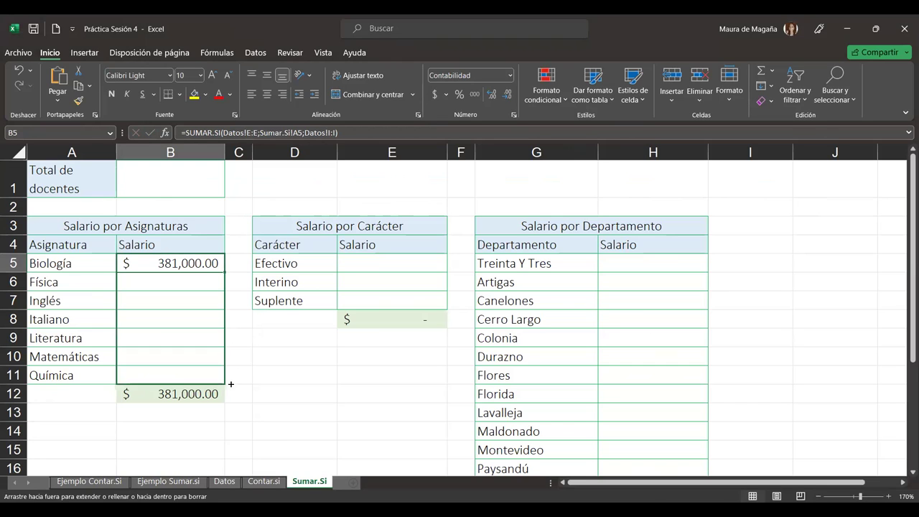
click(192, 297)
click(187, 314)
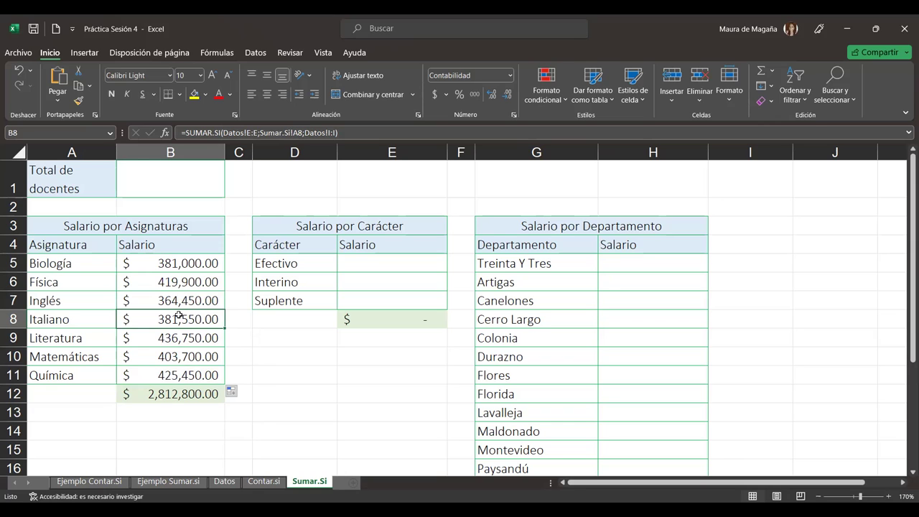
drag(166, 279, 167, 380)
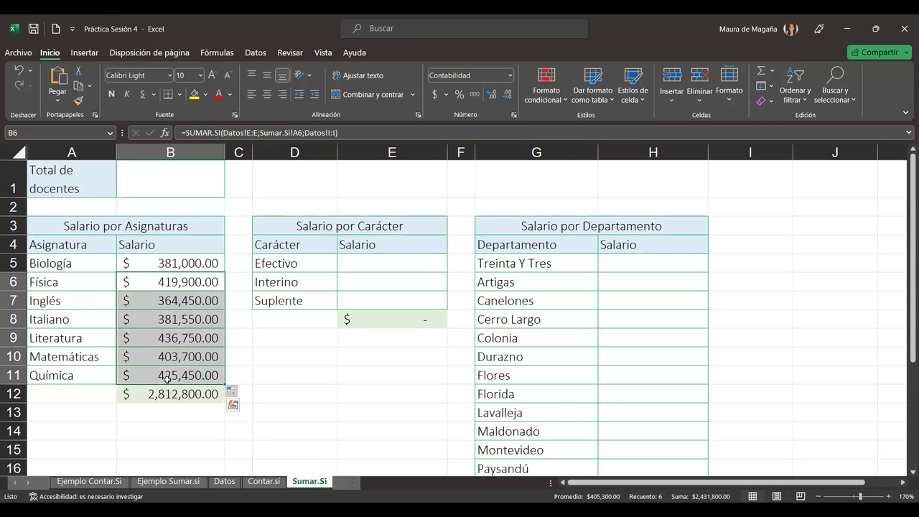
click(173, 266)
double_click(173, 265)
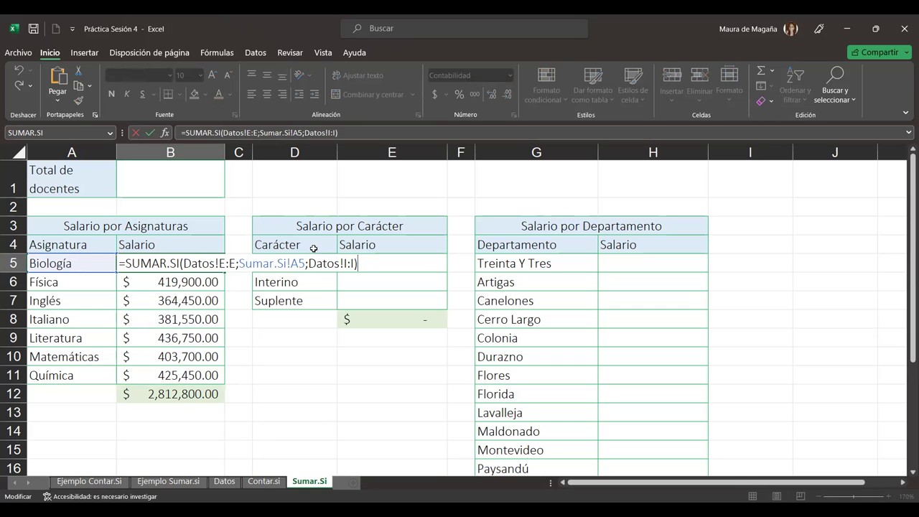
click(204, 262)
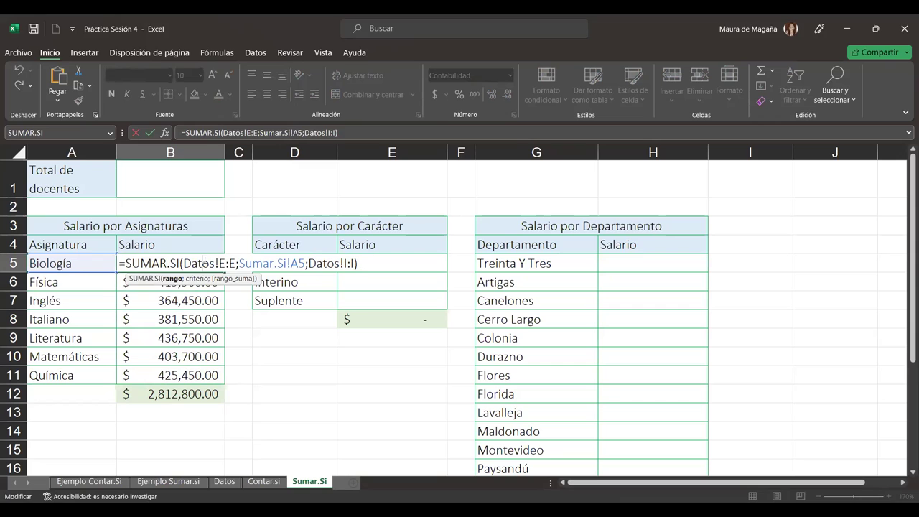
click(172, 279)
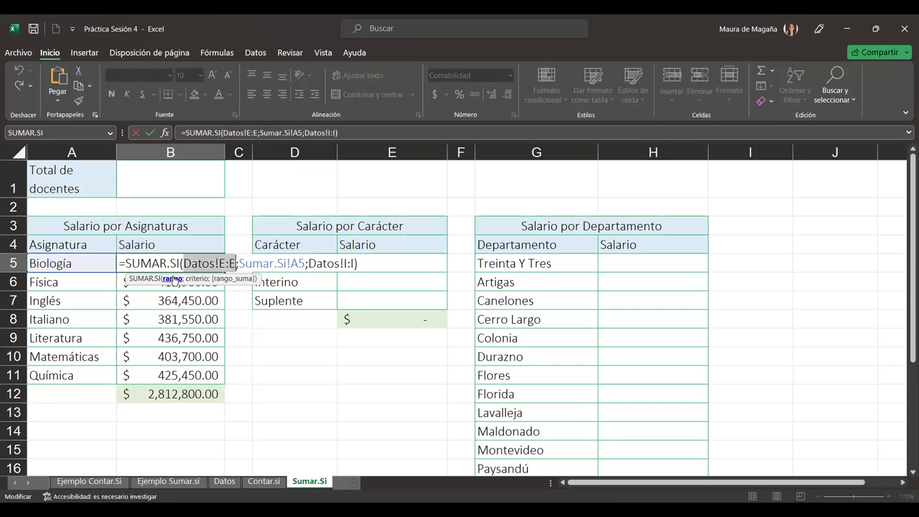
click(196, 278)
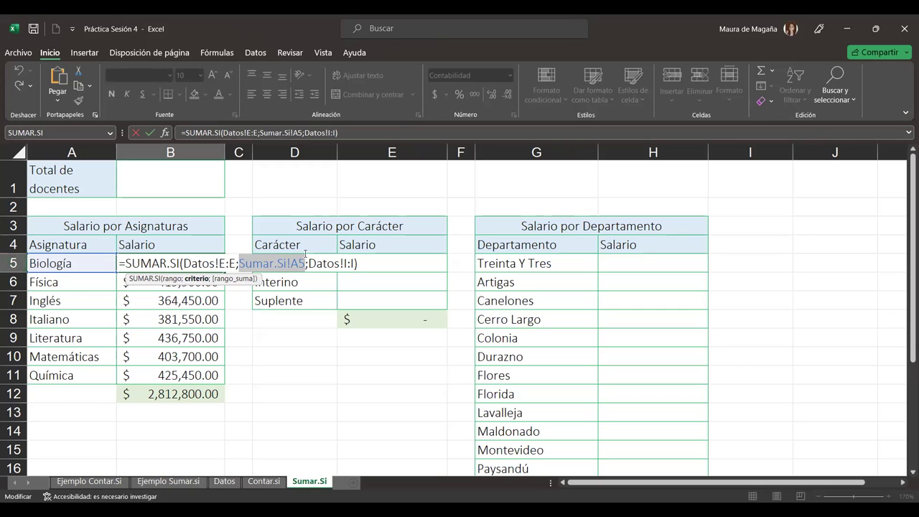
click(171, 279)
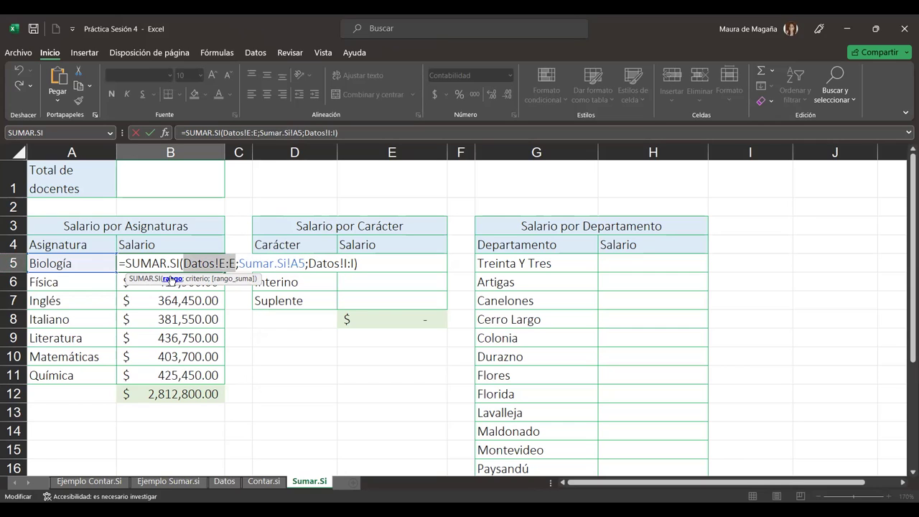
click(232, 279)
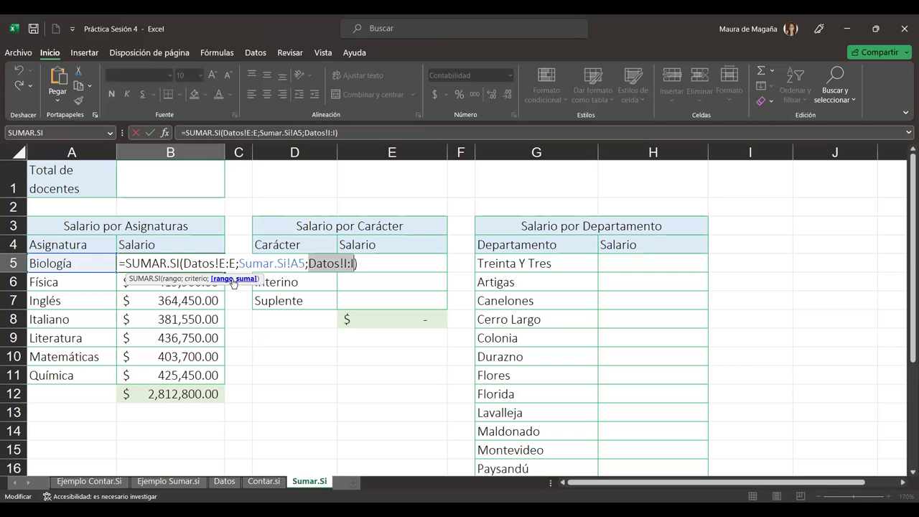
click(358, 264)
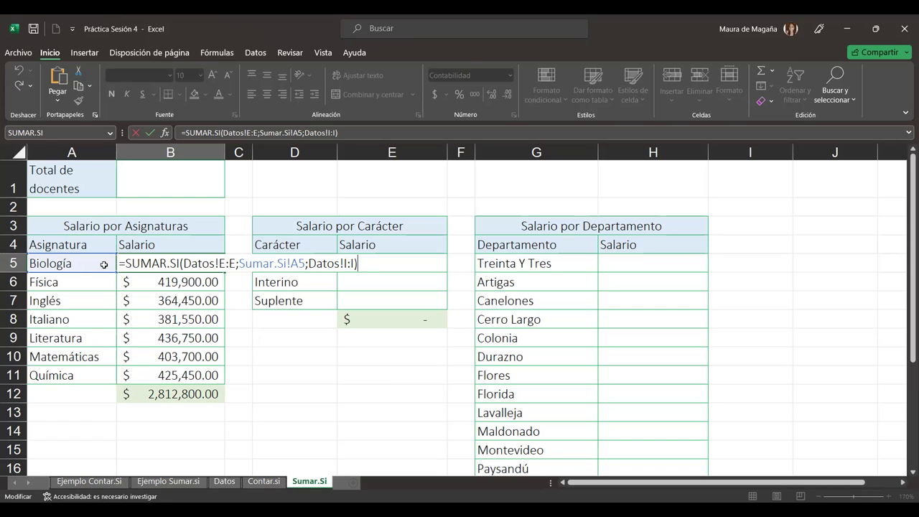
key(Return)
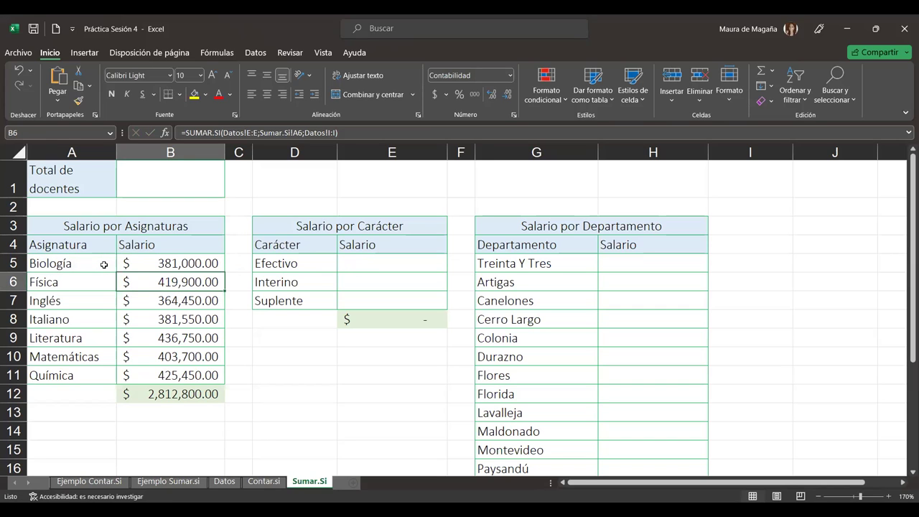
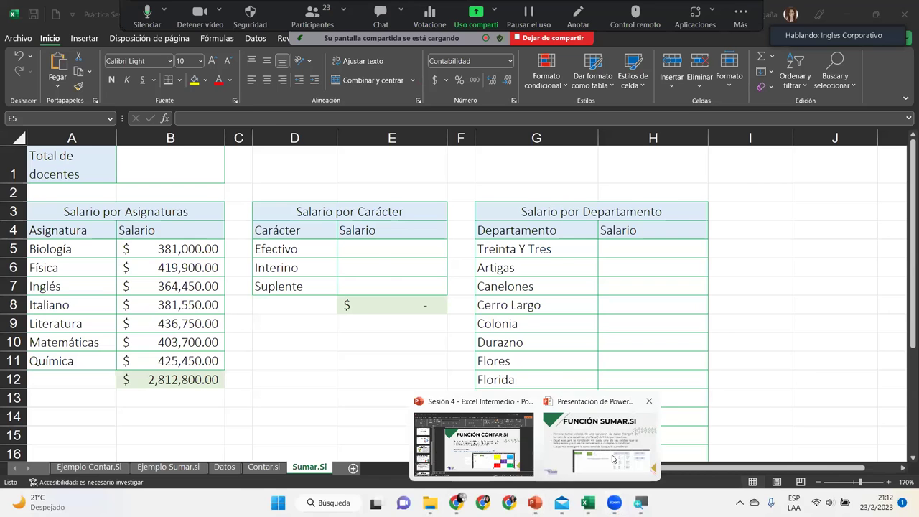
- Advance the shared slideshow past DESARROLLO to the 'CIERRE Y CONCLUSIONES' slide assigning laboratorio 4
click(607, 442)
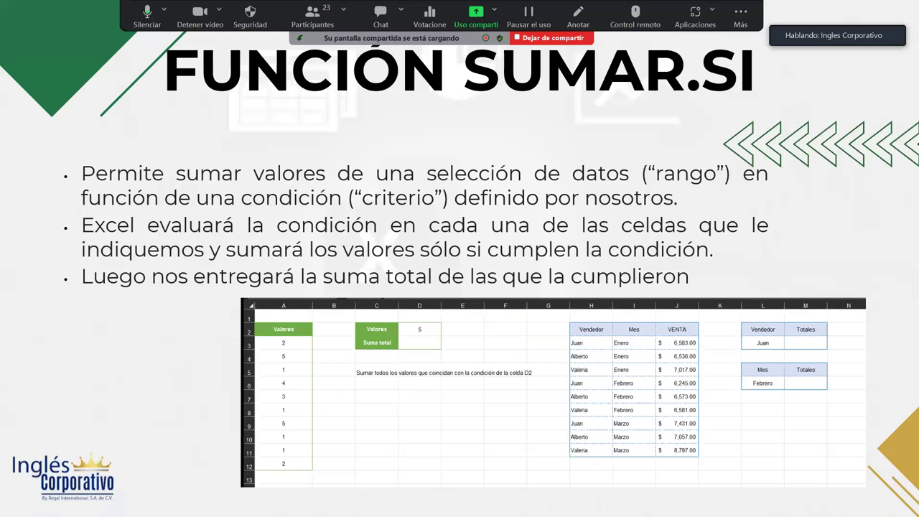
click(849, 314)
click(848, 313)
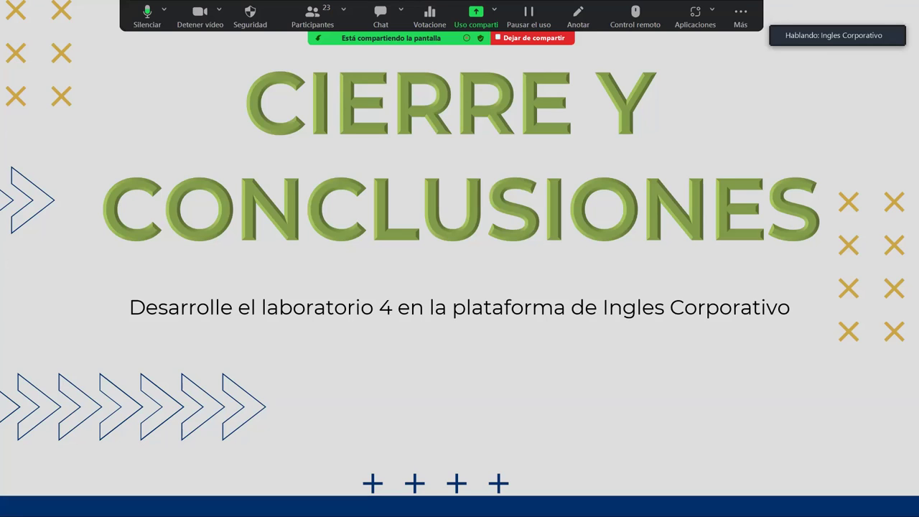
- End the slideshow and stop sharing with 'Dejar de compartir' to return to gallery view
key(Right)
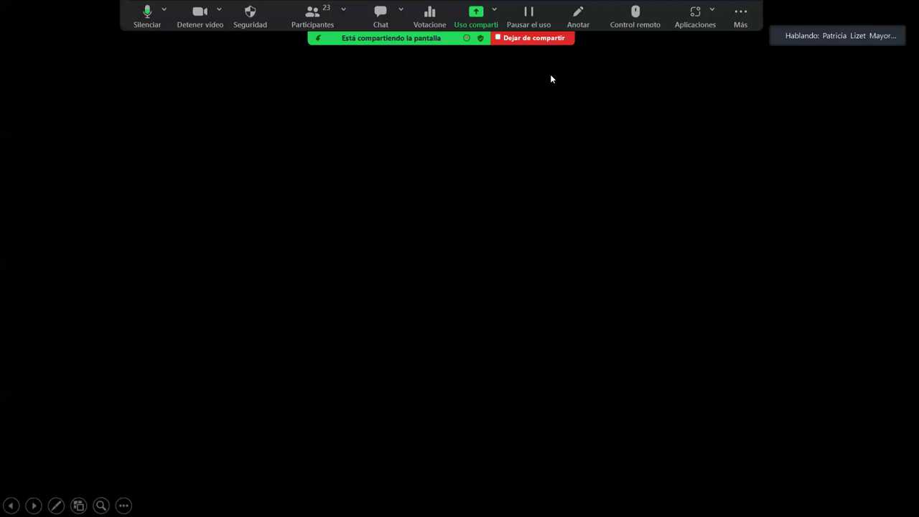
click(512, 39)
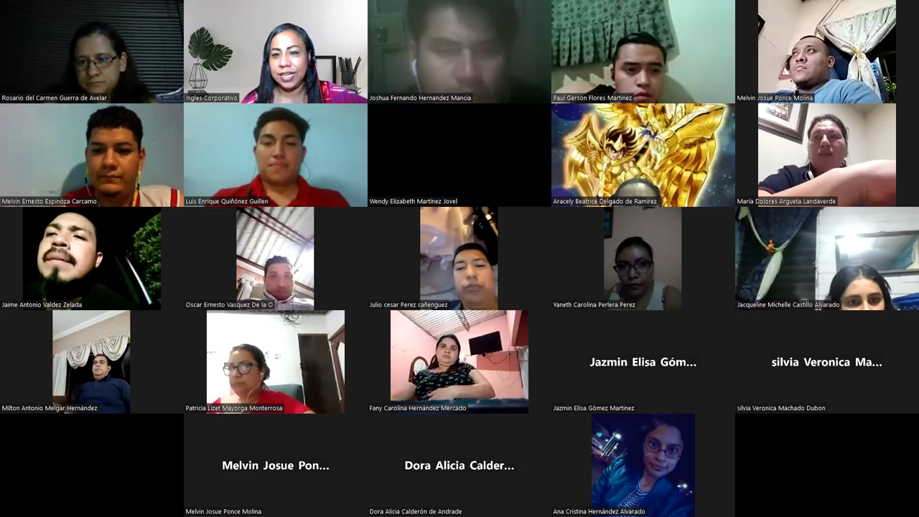